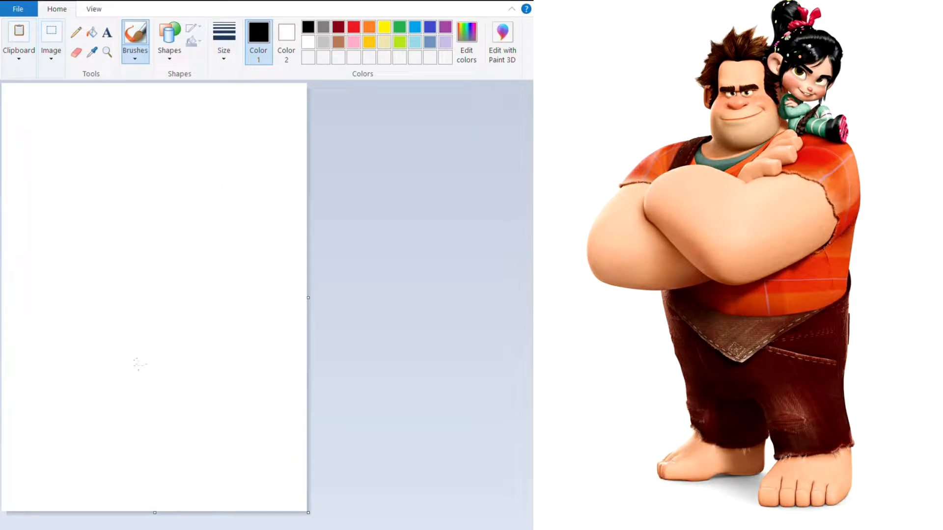
pyautogui.scroll(2, 84, 492)
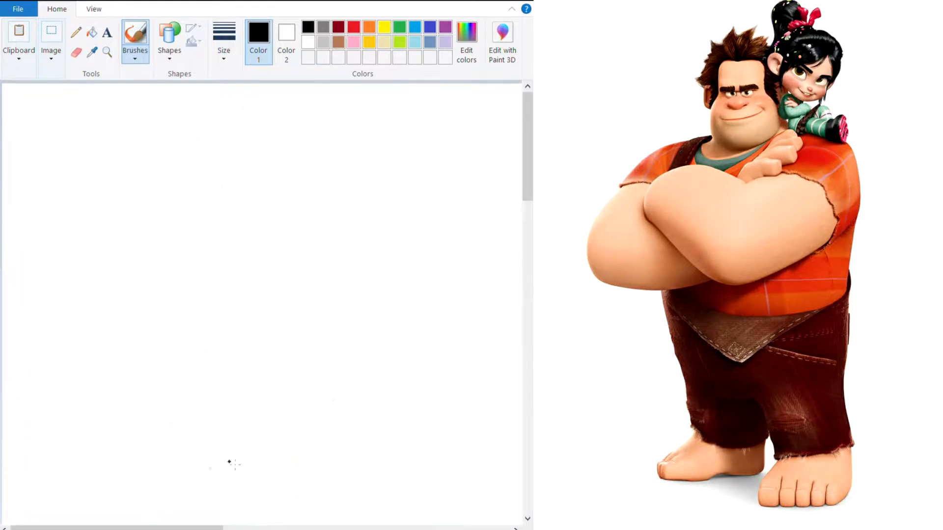
pyautogui.moveTo(529, 180); pyautogui.dragTo(531, 494)
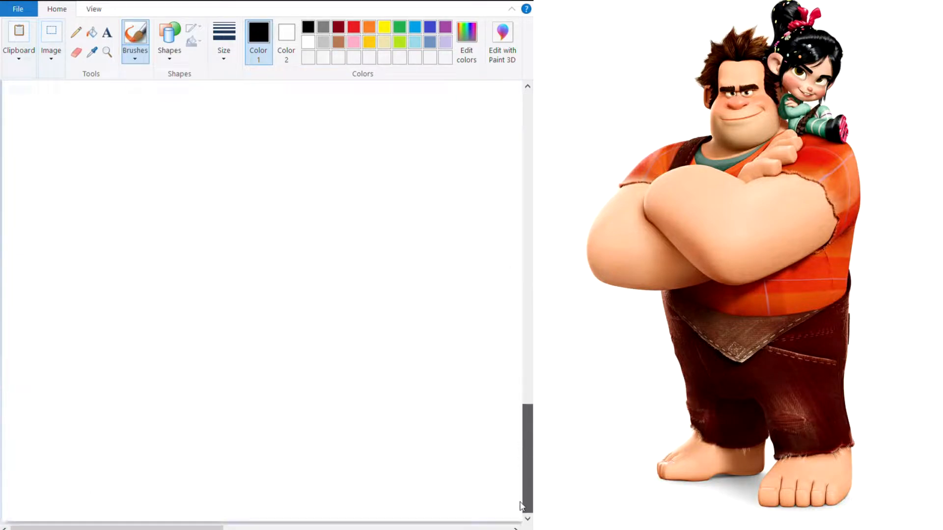
pyautogui.moveTo(196, 527); pyautogui.dragTo(157, 527)
pyautogui.scroll(-1, 293, 427)
pyautogui.scroll(-2, 287, 427)
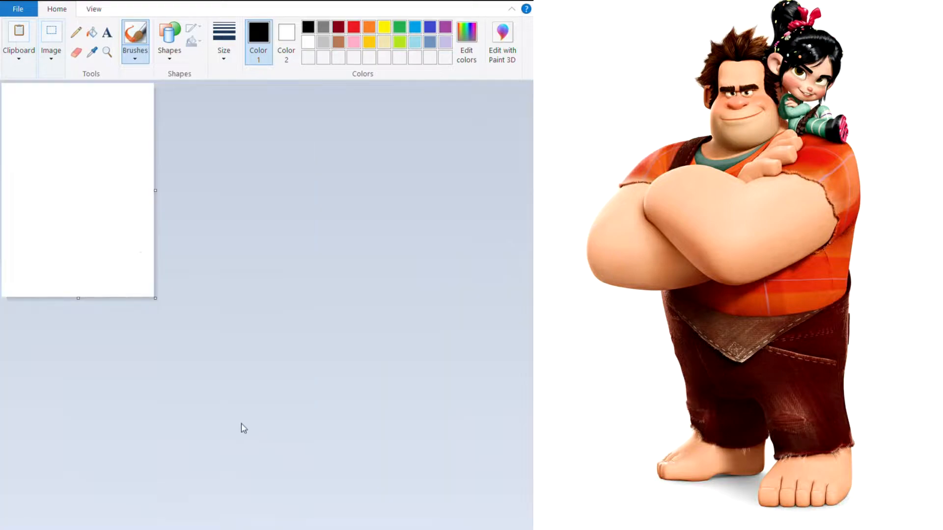
pyautogui.scroll(2, 226, 433)
pyautogui.scroll(-1, 220, 440)
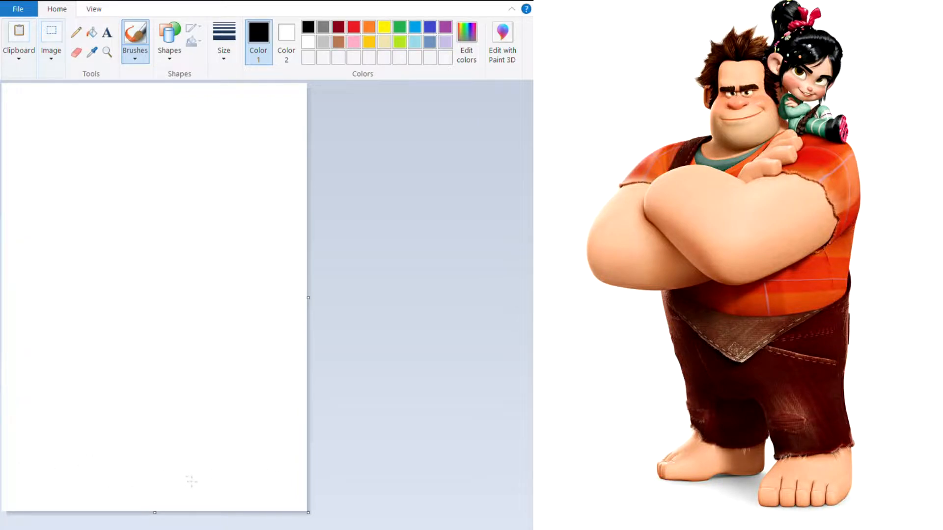
# - Outline the front foot with its toes and the rear foot near the canvas's lower edge with the black brush
pyautogui.moveTo(196, 459)
pyautogui.mouseDown()
pyautogui.moveTo(182, 500)
pyautogui.moveTo(199, 505)
pyautogui.moveTo(201, 489)
pyautogui.moveTo(201, 501)
pyautogui.moveTo(213, 493)
pyautogui.moveTo(223, 502)
pyautogui.moveTo(224, 493)
pyautogui.moveTo(229, 504)
pyautogui.moveTo(233, 492)
pyautogui.moveTo(241, 504)
pyautogui.moveTo(259, 484)
pyautogui.moveTo(260, 449)
pyautogui.mouseUp()
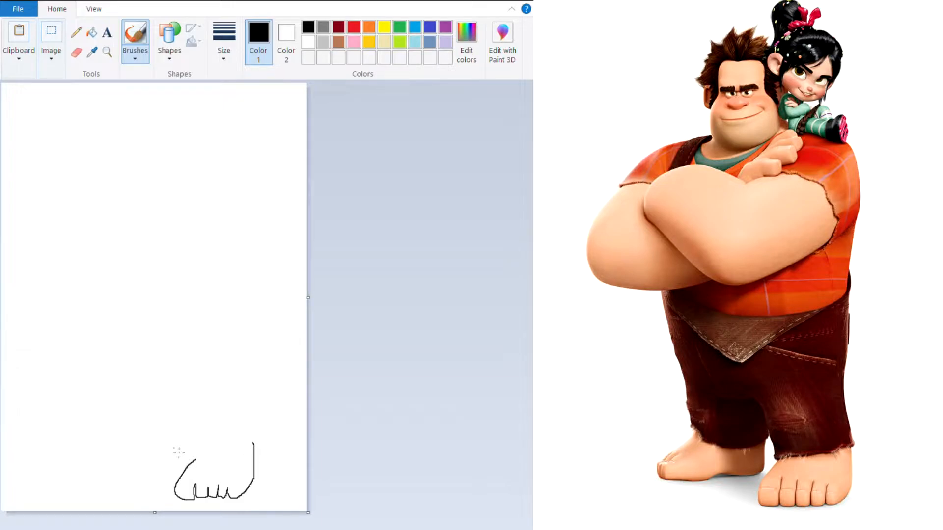
pyautogui.moveTo(176, 443)
pyautogui.mouseDown()
pyautogui.moveTo(176, 464)
pyautogui.moveTo(134, 474)
pyautogui.moveTo(105, 465)
pyautogui.moveTo(106, 453)
pyautogui.moveTo(132, 441)
pyautogui.mouseUp()
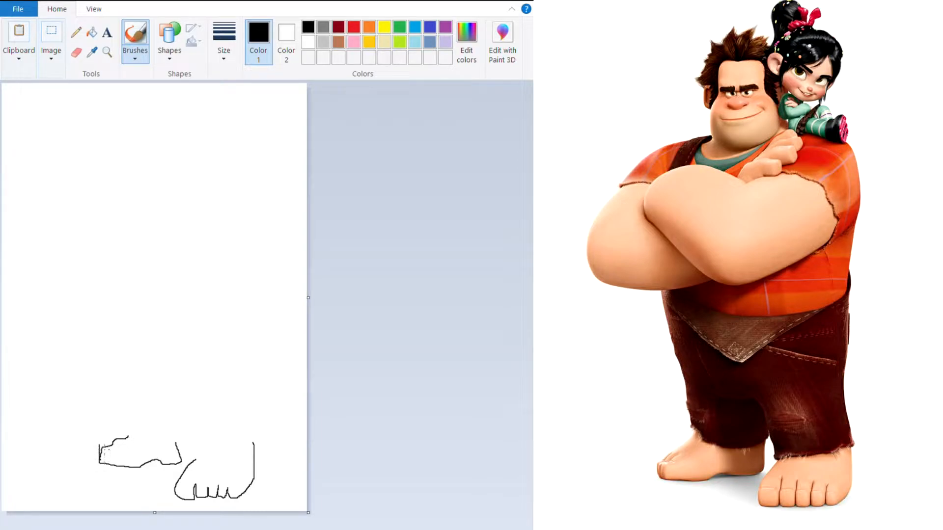
pyautogui.moveTo(99, 448); pyautogui.dragTo(102, 458)
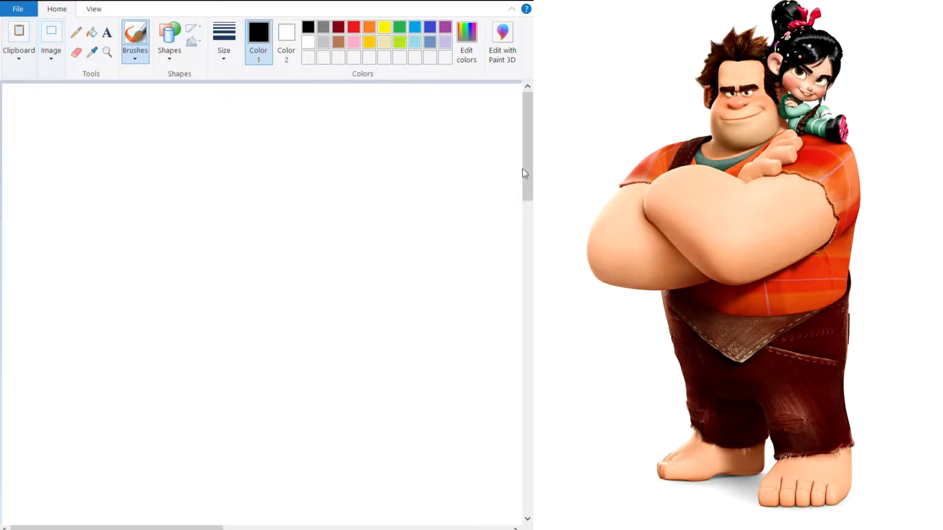
# - Redraw the rear foot's toe outline, and extend its instep and heel lines up toward the ankle
pyautogui.moveTo(523, 169); pyautogui.dragTo(516, 472)
pyautogui.moveTo(185, 528); pyautogui.dragTo(305, 519)
pyautogui.scroll(-1, 344, 463)
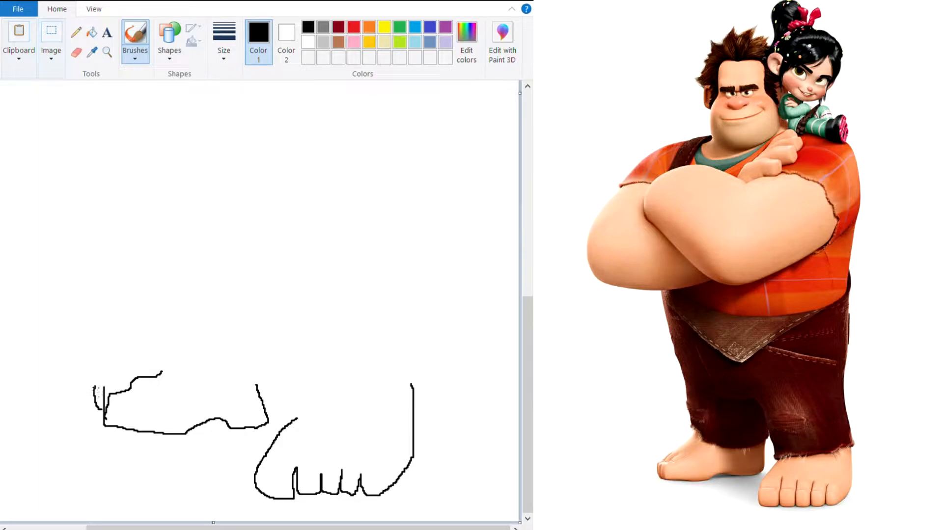
pyautogui.hotkey('ctrl', 'z')
pyautogui.moveTo(107, 423)
pyautogui.mouseDown()
pyautogui.moveTo(96, 414)
pyautogui.moveTo(103, 387)
pyautogui.moveTo(202, 341)
pyautogui.mouseUp()
pyautogui.moveTo(203, 339); pyautogui.dragTo(206, 333)
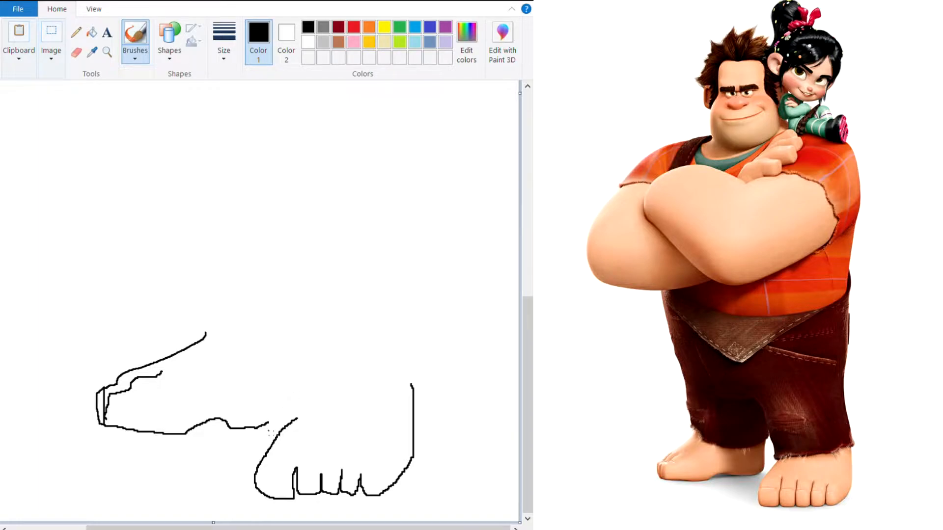
pyautogui.moveTo(270, 424); pyautogui.dragTo(273, 350)
# - Draw the front trouser leg with its ragged hem, outer edge and inner edge up to the crotch line
pyautogui.moveTo(300, 419)
pyautogui.mouseDown()
pyautogui.moveTo(362, 413)
pyautogui.moveTo(404, 387)
pyautogui.moveTo(425, 391)
pyautogui.moveTo(418, 312)
pyautogui.mouseUp()
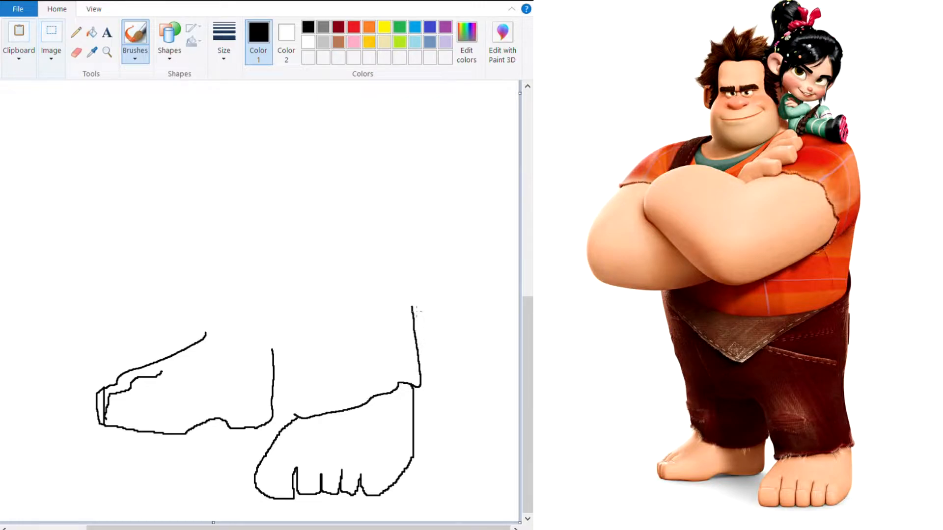
pyautogui.scroll(-2, 415, 313)
pyautogui.scroll(1, 314, 303)
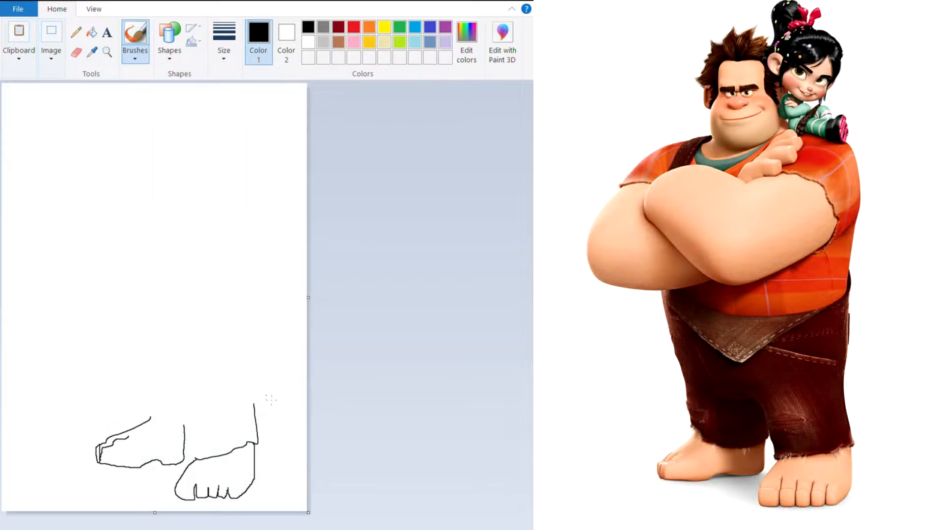
pyautogui.moveTo(259, 412); pyautogui.dragTo(264, 295)
pyautogui.moveTo(199, 458)
pyautogui.mouseDown()
pyautogui.moveTo(192, 380)
pyautogui.moveTo(162, 379)
pyautogui.mouseUp()
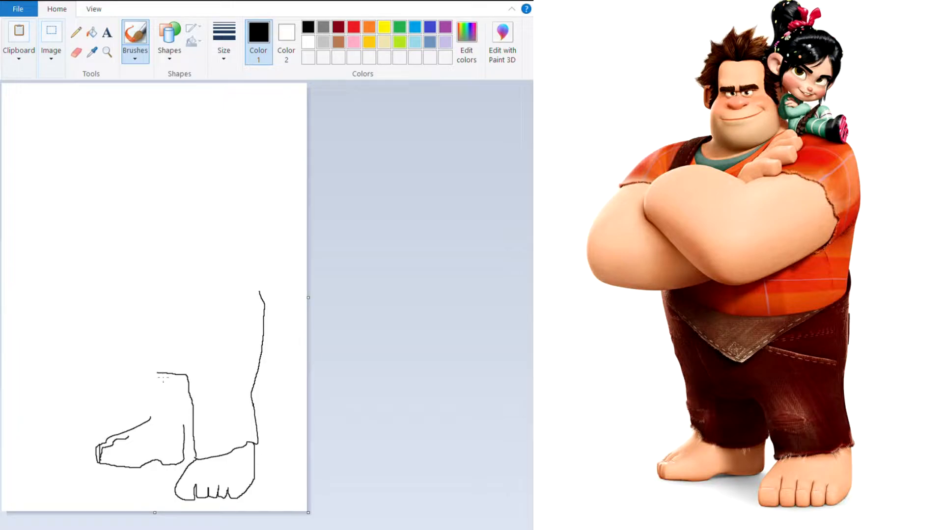
# - Draw the rear trouser leg's curved hem above the foot and its outer edge up to the waist
pyautogui.moveTo(143, 420)
pyautogui.mouseDown()
pyautogui.moveTo(174, 434)
pyautogui.moveTo(192, 422)
pyautogui.mouseUp()
pyautogui.hotkey('ctrl', 'z')
pyautogui.hotkey('ctrl', 'z')
pyautogui.scroll(1, 131, 440)
pyautogui.scroll(-5, 235, 431)
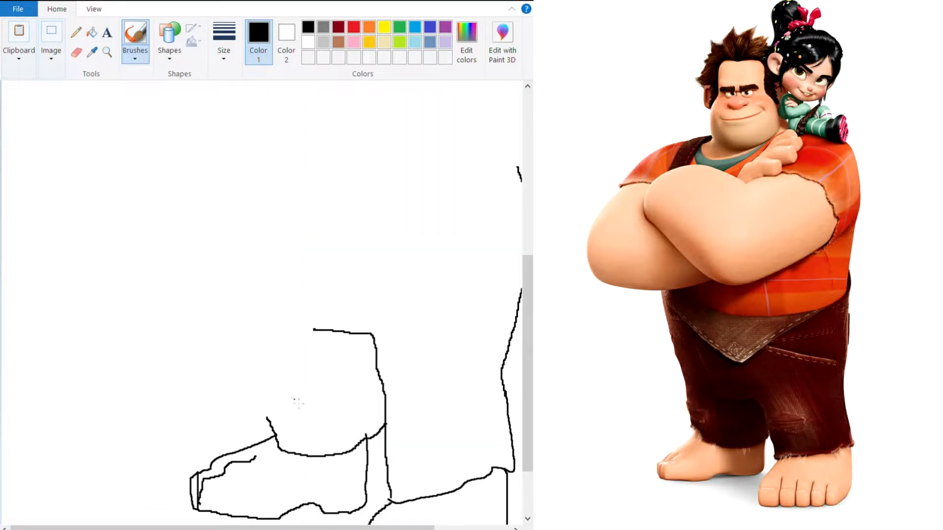
pyautogui.moveTo(270, 424)
pyautogui.mouseDown()
pyautogui.moveTo(265, 321)
pyautogui.moveTo(248, 241)
pyautogui.moveTo(245, 141)
pyautogui.mouseUp()
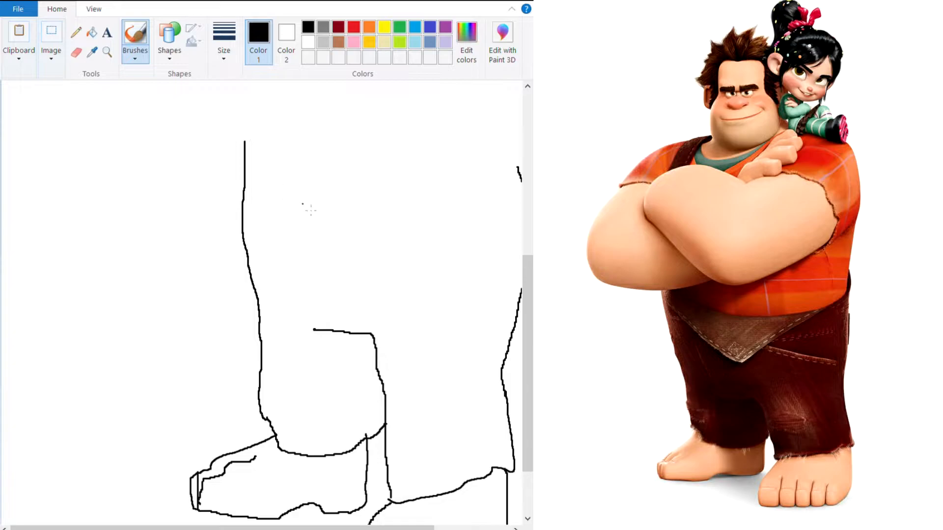
# - Draw the folded V-shaped trouser flap and the waistline across the top, redoing the stroke at the front hip
pyautogui.moveTo(268, 528); pyautogui.dragTo(308, 527)
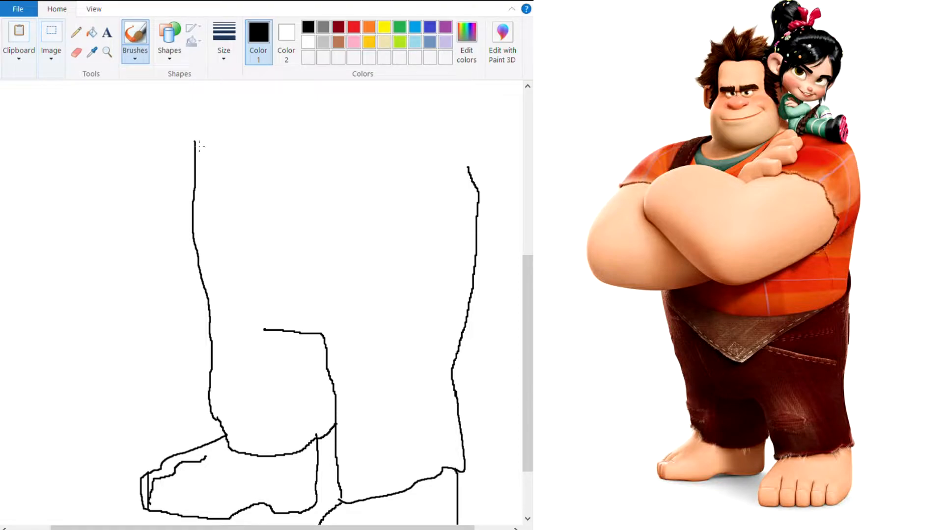
pyautogui.moveTo(199, 145)
pyautogui.mouseDown()
pyautogui.moveTo(270, 220)
pyautogui.moveTo(317, 251)
pyautogui.moveTo(420, 203)
pyautogui.moveTo(464, 169)
pyautogui.moveTo(476, 170)
pyautogui.moveTo(475, 145)
pyautogui.mouseUp()
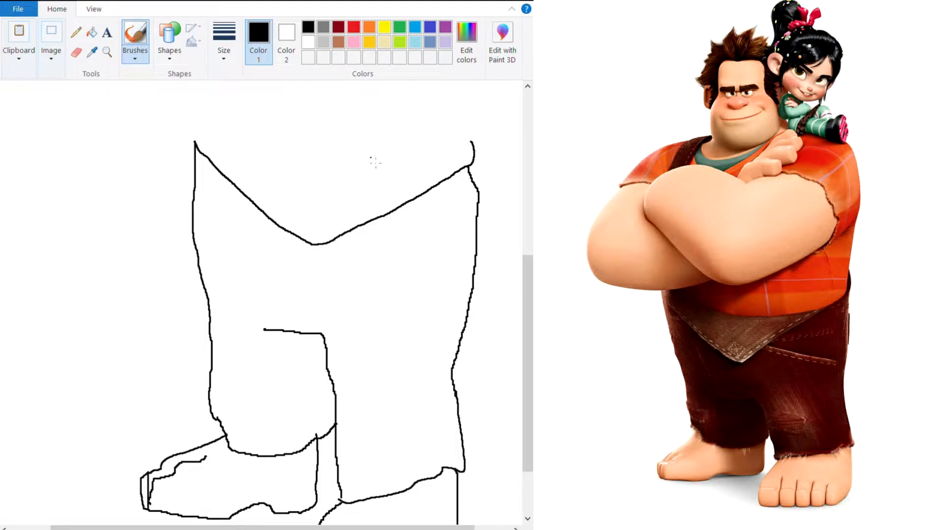
pyautogui.moveTo(472, 141); pyautogui.dragTo(465, 173)
pyautogui.hotkey('ctrl', 'z')
pyautogui.hotkey('ctrl', 'z')
pyautogui.moveTo(471, 142); pyautogui.dragTo(469, 164)
pyautogui.moveTo(470, 167)
pyautogui.mouseDown()
pyautogui.moveTo(293, 170)
pyautogui.moveTo(194, 143)
pyautogui.mouseUp()
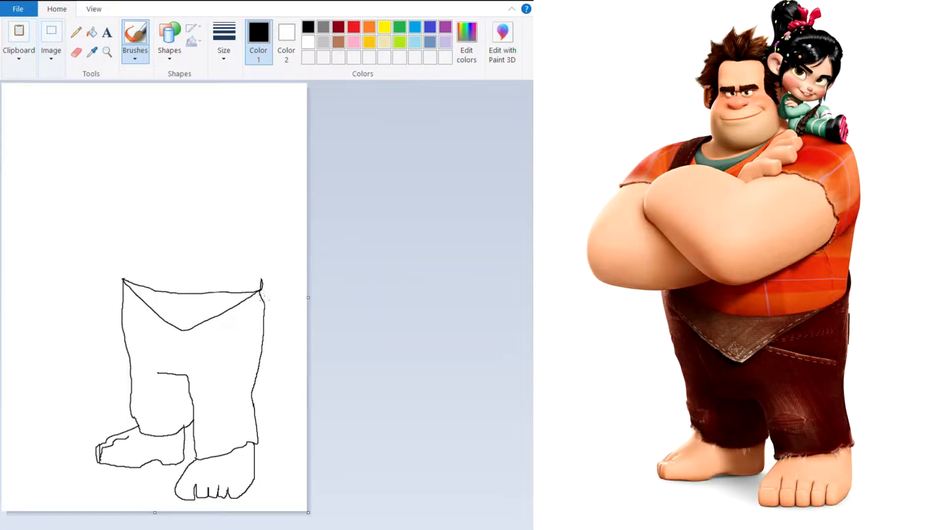
# - Draw the torso's side with the torn sleeve, and outline the heart-shaped front crossed arm
pyautogui.moveTo(261, 290)
pyautogui.mouseDown()
pyautogui.moveTo(276, 192)
pyautogui.moveTo(272, 169)
pyautogui.moveTo(261, 169)
pyautogui.mouseUp()
pyautogui.moveTo(276, 228)
pyautogui.mouseDown()
pyautogui.moveTo(255, 230)
pyautogui.moveTo(263, 210)
pyautogui.moveTo(239, 185)
pyautogui.mouseUp()
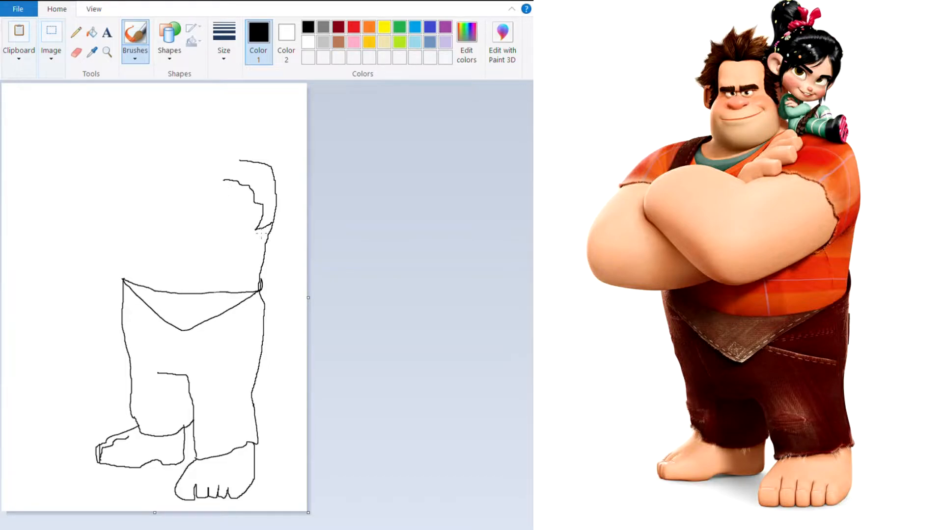
pyautogui.moveTo(263, 234)
pyautogui.mouseDown()
pyautogui.moveTo(193, 263)
pyautogui.moveTo(171, 258)
pyautogui.moveTo(132, 215)
pyautogui.mouseUp()
pyautogui.moveTo(224, 181); pyautogui.dragTo(146, 192)
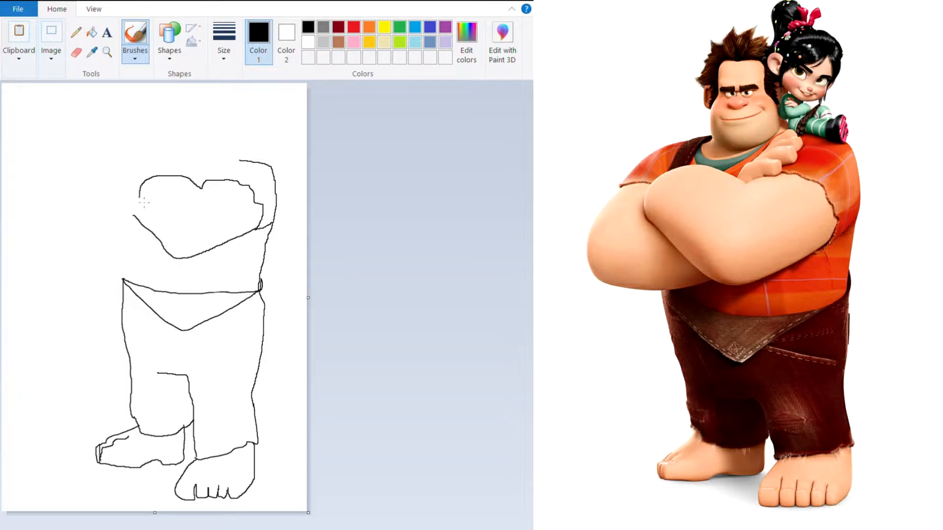
pyautogui.hotkey('ctrl', 'z')
pyautogui.moveTo(224, 180)
pyautogui.mouseDown()
pyautogui.moveTo(214, 192)
pyautogui.moveTo(177, 172)
pyautogui.moveTo(146, 178)
pyautogui.moveTo(129, 199)
pyautogui.moveTo(142, 220)
pyautogui.mouseUp()
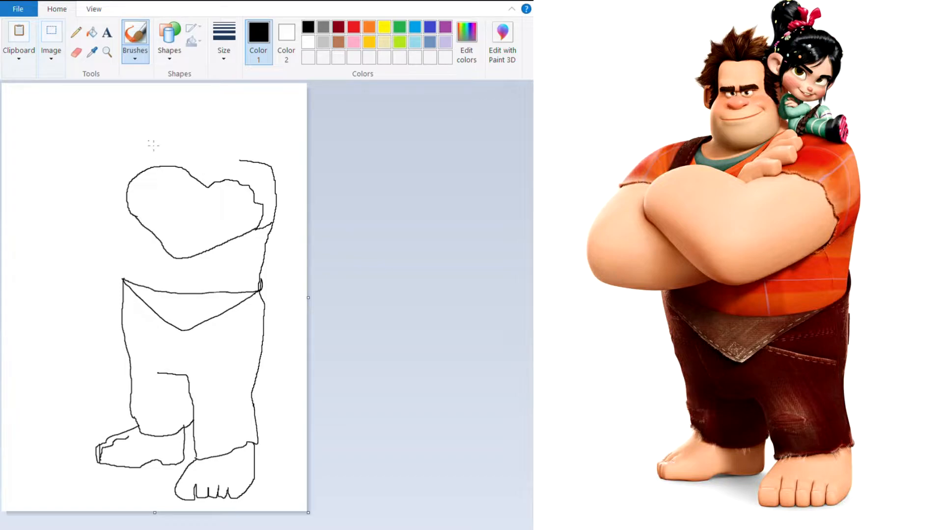
# - Draw the opposite shoulder and sleeve, and try an outline for the tucked arm
pyautogui.moveTo(153, 150)
pyautogui.mouseDown()
pyautogui.moveTo(113, 163)
pyautogui.moveTo(97, 189)
pyautogui.moveTo(131, 189)
pyautogui.mouseUp()
pyautogui.scroll(1, 112, 192)
pyautogui.moveTo(192, 184)
pyautogui.mouseDown()
pyautogui.moveTo(154, 267)
pyautogui.moveTo(153, 299)
pyautogui.moveTo(169, 329)
pyautogui.moveTo(250, 365)
pyautogui.moveTo(291, 355)
pyautogui.moveTo(340, 318)
pyautogui.mouseUp()
pyautogui.hotkey('ctrl', 'z')
pyautogui.hotkey('ctrl', 'z')
# - Rework the trousers' rear waist corner by erasing and reconnecting its lines, and outline the tucked arm from sleeve to forearm
pyautogui.moveTo(323, 393)
pyautogui.mouseDown()
pyautogui.moveTo(237, 329)
pyautogui.moveTo(240, 452)
pyautogui.mouseUp()
pyautogui.click(76, 52)
pyautogui.moveTo(244, 365)
pyautogui.mouseDown()
pyautogui.moveTo(281, 392)
pyautogui.moveTo(314, 391)
pyautogui.moveTo(247, 377)
pyautogui.moveTo(243, 444)
pyautogui.mouseUp()
pyautogui.click(135, 35)
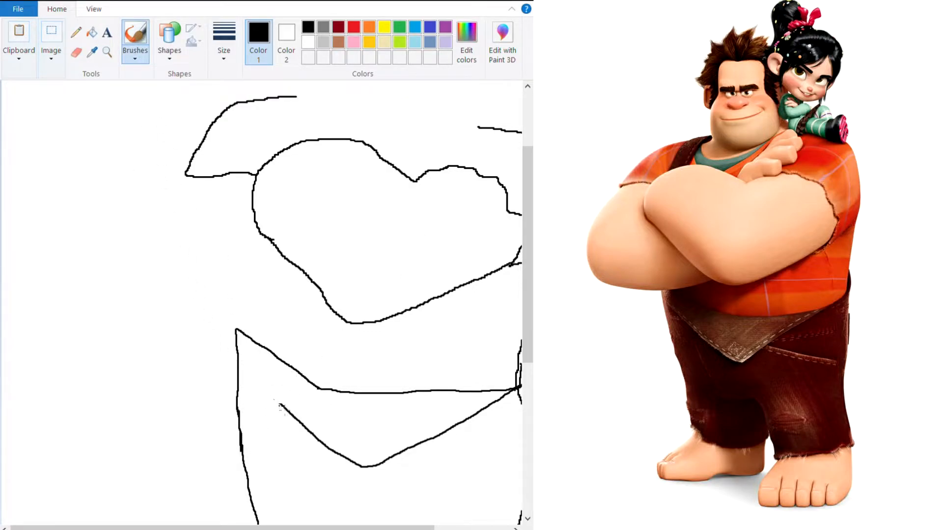
pyautogui.moveTo(281, 406); pyautogui.dragTo(235, 330)
pyautogui.moveTo(189, 175)
pyautogui.mouseDown()
pyautogui.moveTo(154, 223)
pyautogui.moveTo(141, 296)
pyautogui.moveTo(229, 336)
pyautogui.moveTo(279, 339)
pyautogui.moveTo(333, 320)
pyautogui.mouseUp()
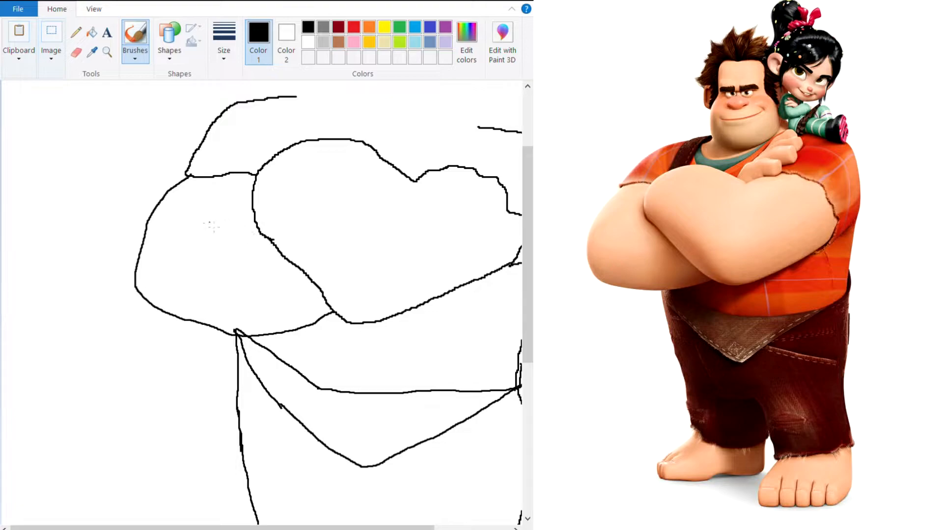
# - Draw the lowest finger with its fingernail and start the second finger above the crossed arm
pyautogui.scroll(-1, 324, 312)
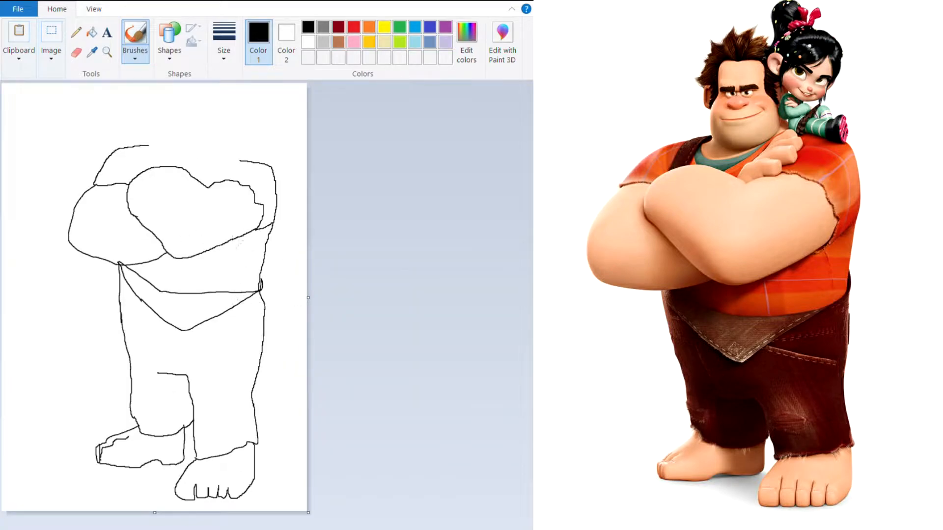
pyautogui.scroll(1, 254, 210)
pyautogui.hscroll(3, 319, 354)
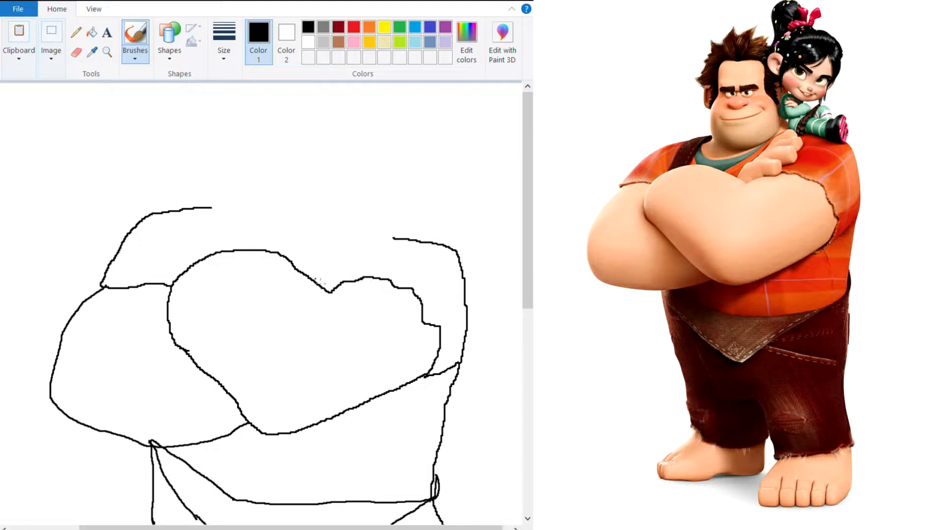
pyautogui.moveTo(317, 284)
pyautogui.mouseDown()
pyautogui.moveTo(342, 266)
pyautogui.moveTo(394, 268)
pyautogui.mouseUp()
pyautogui.moveTo(361, 276); pyautogui.dragTo(371, 282)
pyautogui.moveTo(389, 264); pyautogui.dragTo(361, 252)
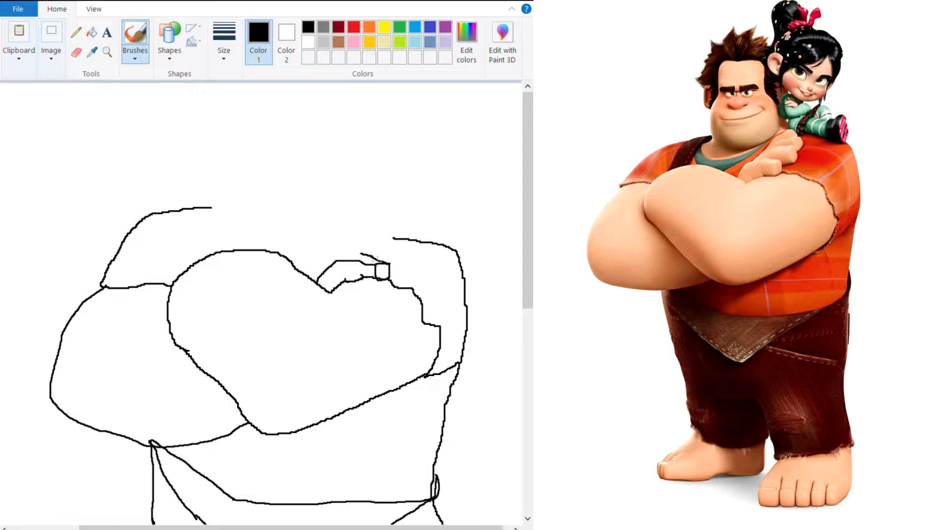
pyautogui.moveTo(383, 257)
pyautogui.mouseDown()
pyautogui.moveTo(390, 245)
pyautogui.moveTo(380, 244)
pyautogui.moveTo(391, 257)
pyautogui.mouseUp()
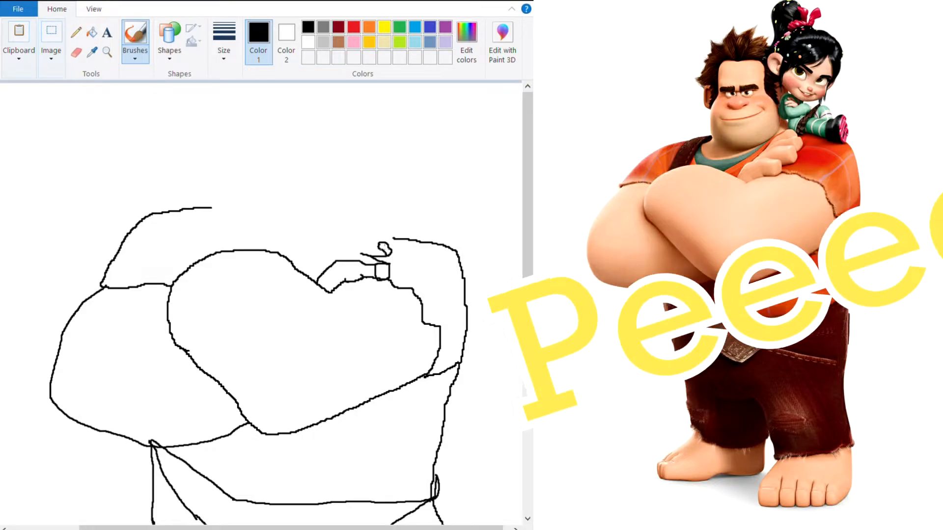
pyautogui.moveTo(380, 245); pyautogui.dragTo(359, 243)
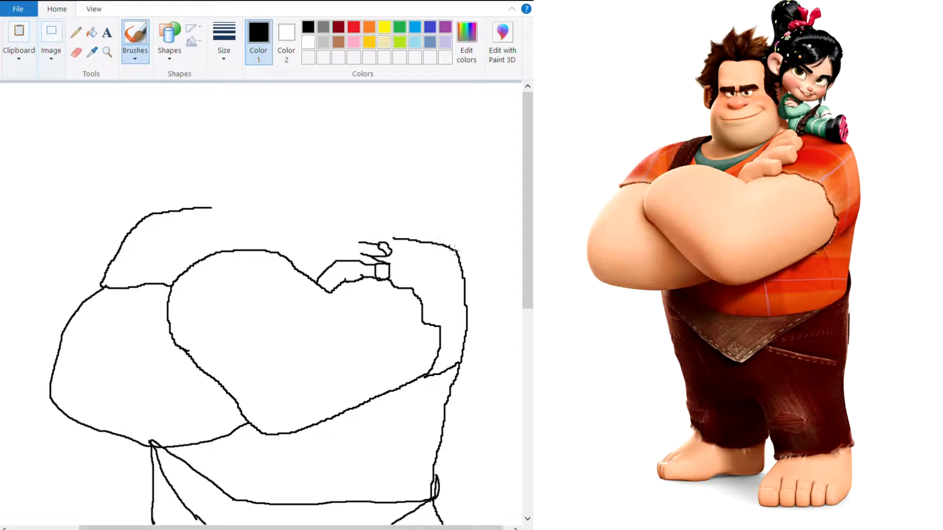
# - Redraw the shoulder line higher above the hand and erase the old shoulder stroke
pyautogui.moveTo(457, 252); pyautogui.dragTo(375, 224)
pyautogui.click(76, 52)
pyautogui.moveTo(386, 238); pyautogui.dragTo(444, 248)
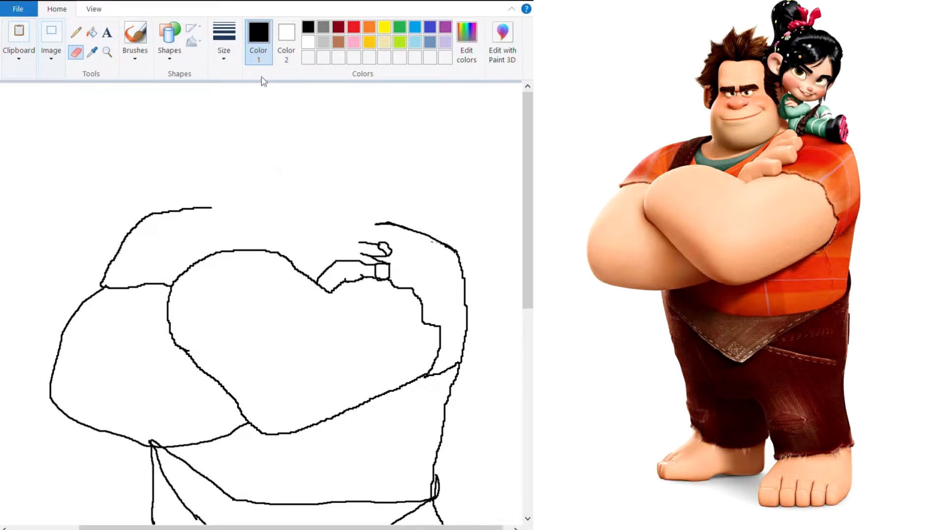
pyautogui.click(135, 39)
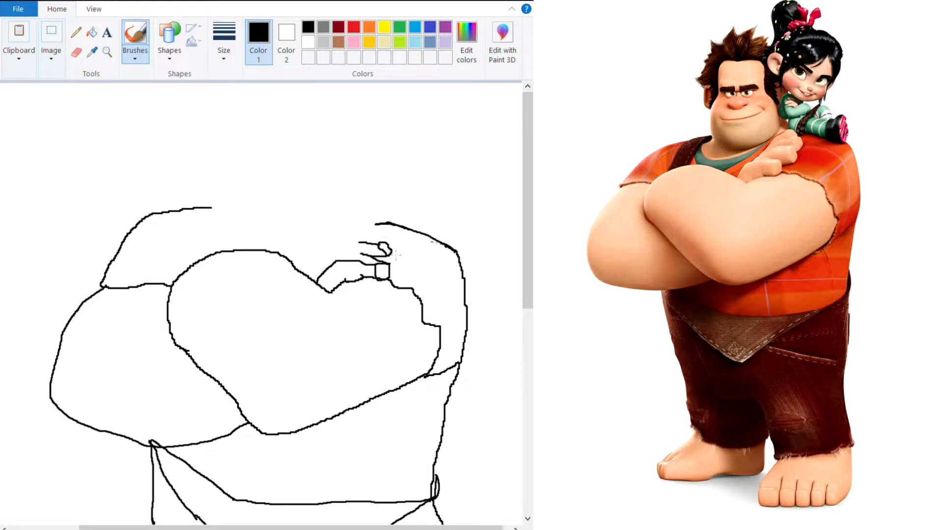
# - Complete the second finger and draw the upper fingers resting against the shoulder
pyautogui.moveTo(381, 248)
pyautogui.mouseDown()
pyautogui.moveTo(386, 235)
pyautogui.moveTo(380, 242)
pyautogui.mouseUp()
pyautogui.moveTo(379, 228)
pyautogui.mouseDown()
pyautogui.moveTo(342, 242)
pyautogui.moveTo(334, 257)
pyautogui.mouseUp()
pyautogui.moveTo(359, 254); pyautogui.dragTo(339, 261)
pyautogui.moveTo(374, 225)
pyautogui.mouseDown()
pyautogui.moveTo(367, 214)
pyautogui.moveTo(366, 230)
pyautogui.moveTo(349, 222)
pyautogui.mouseUp()
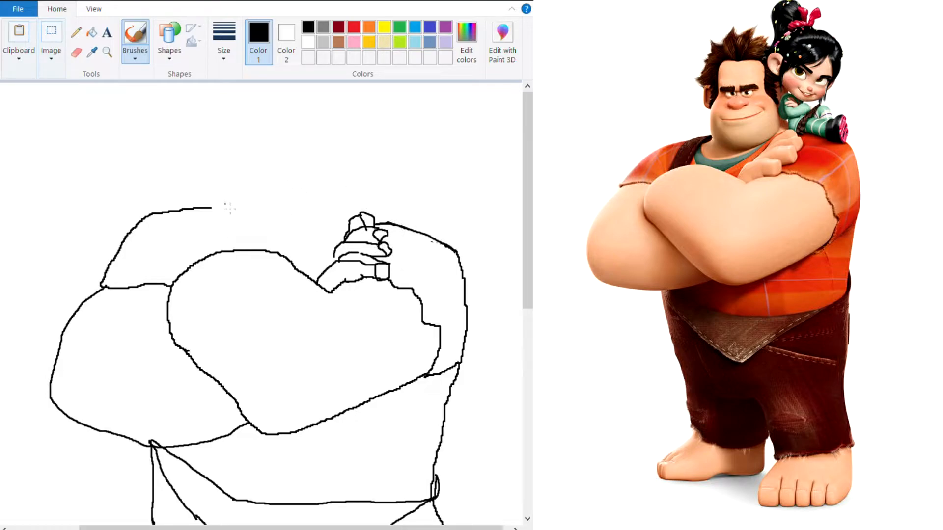
# - Draw the suspender strap on the shoulder, and add the curved collar and shirt neckline reaching the hand
pyautogui.moveTo(229, 203)
pyautogui.mouseDown()
pyautogui.moveTo(211, 214)
pyautogui.moveTo(201, 260)
pyautogui.moveTo(227, 242)
pyautogui.moveTo(228, 203)
pyautogui.mouseUp()
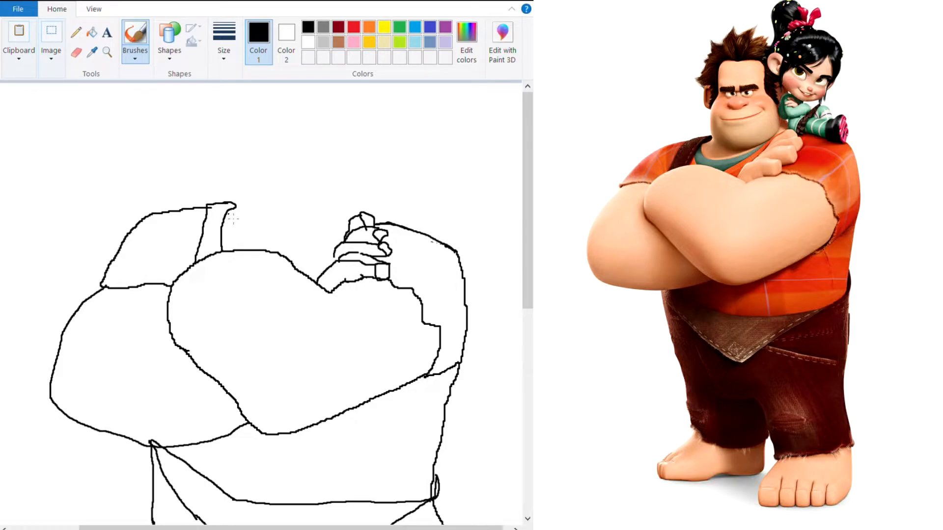
pyautogui.moveTo(225, 231); pyautogui.dragTo(243, 251)
pyautogui.moveTo(229, 204)
pyautogui.mouseDown()
pyautogui.moveTo(247, 232)
pyautogui.moveTo(273, 242)
pyautogui.moveTo(350, 222)
pyautogui.mouseUp()
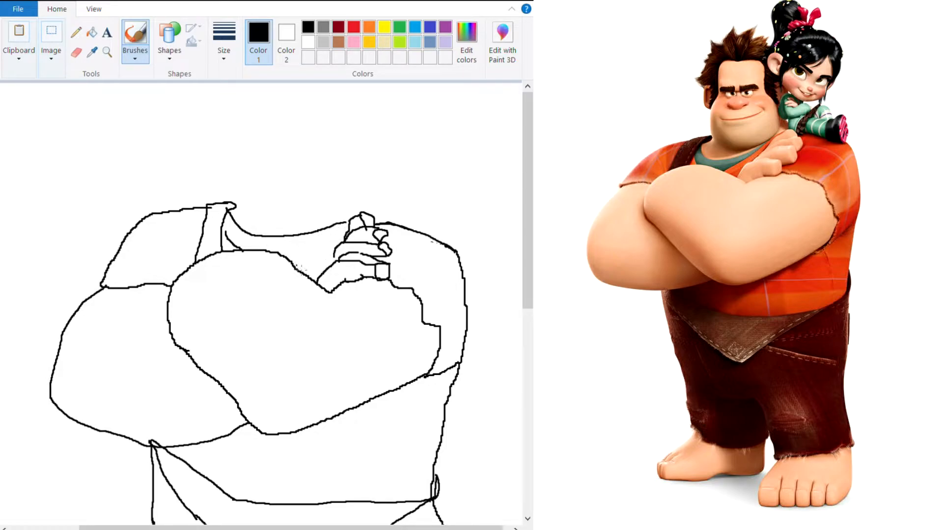
pyautogui.moveTo(295, 266); pyautogui.dragTo(348, 227)
pyautogui.moveTo(232, 210); pyautogui.dragTo(241, 209)
# - Extend the canvas downward and move the whole figure lower, leaving more empty space above the shoulders
pyautogui.scroll(-5, 319, 305)
pyautogui.scroll(3, 236, 324)
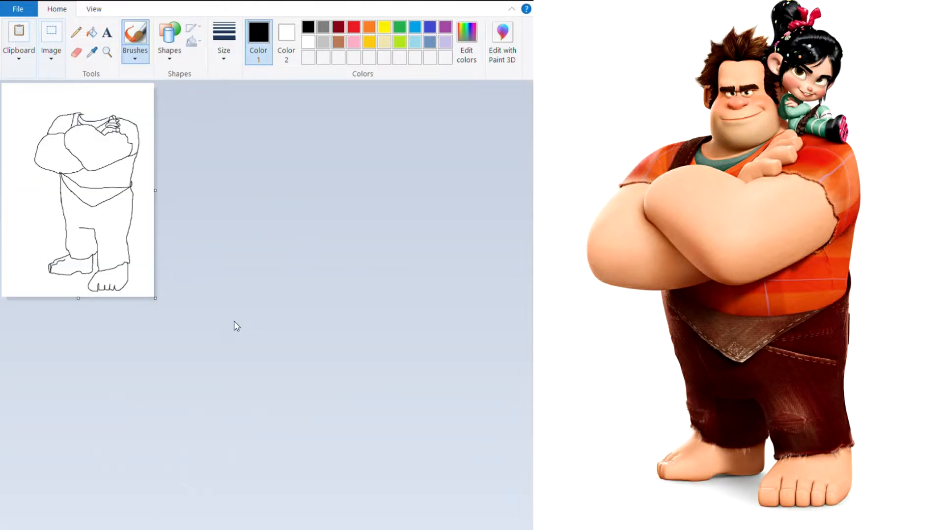
pyautogui.scroll(-1, 136, 522)
pyautogui.moveTo(79, 299); pyautogui.dragTo(84, 330)
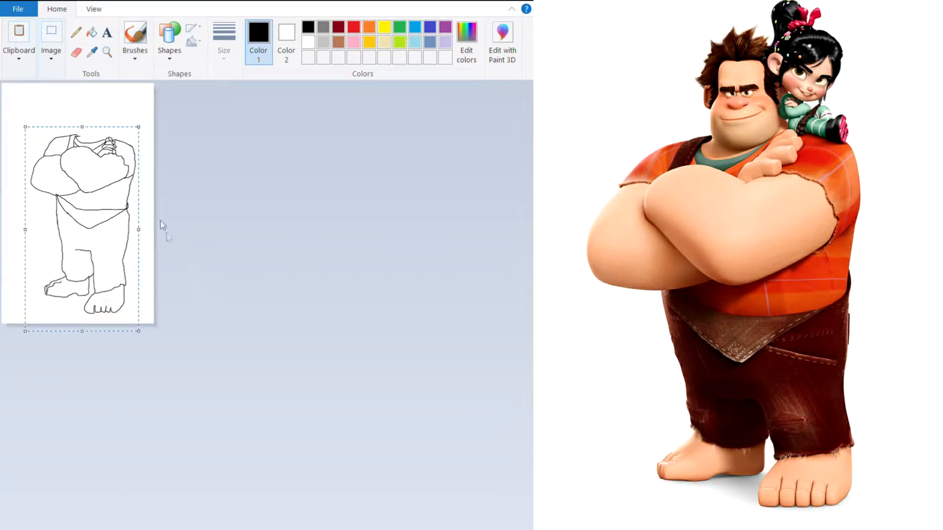
pyautogui.click(117, 112)
pyautogui.scroll(2, 202, 143)
pyautogui.moveTo(294, 528); pyautogui.dragTo(371, 529)
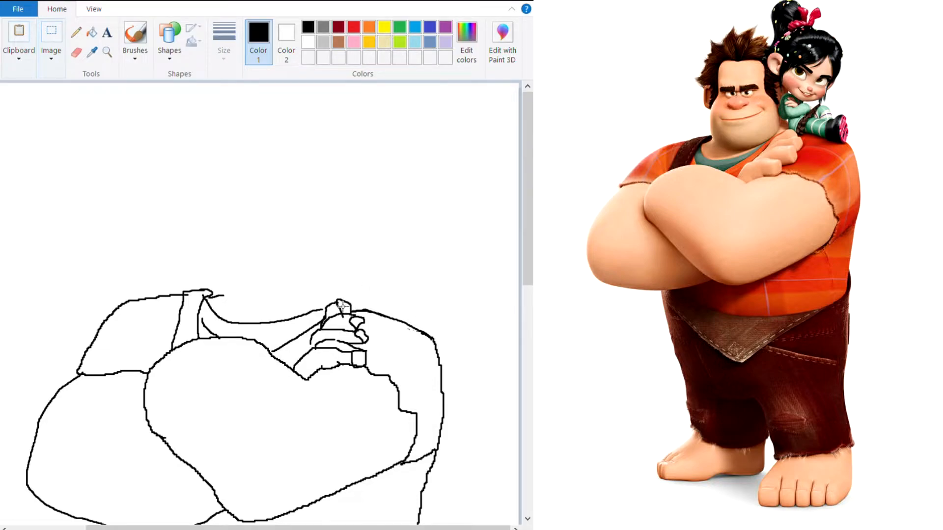
# - Draw the chin curve above the collar and complete the outline of Ralph's head up to the notched hairline
pyautogui.moveTo(330, 295); pyautogui.dragTo(331, 295)
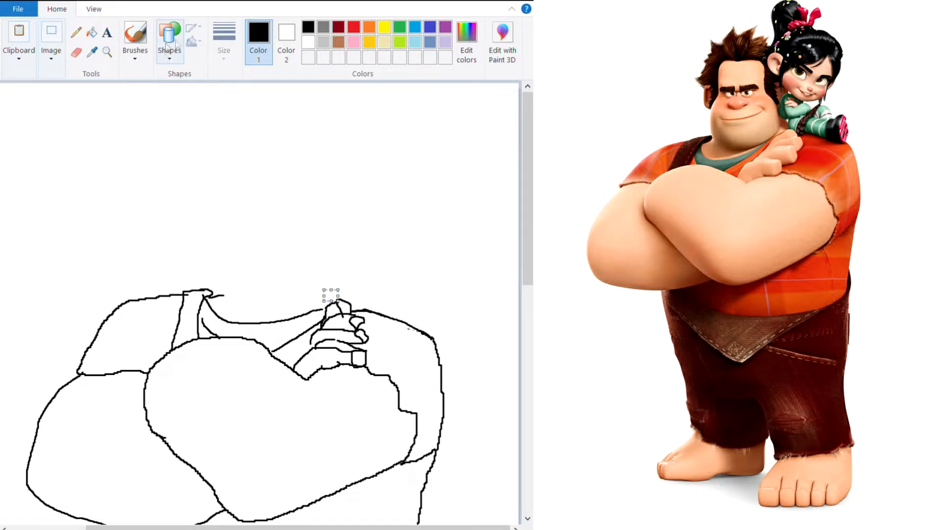
pyautogui.click(135, 37)
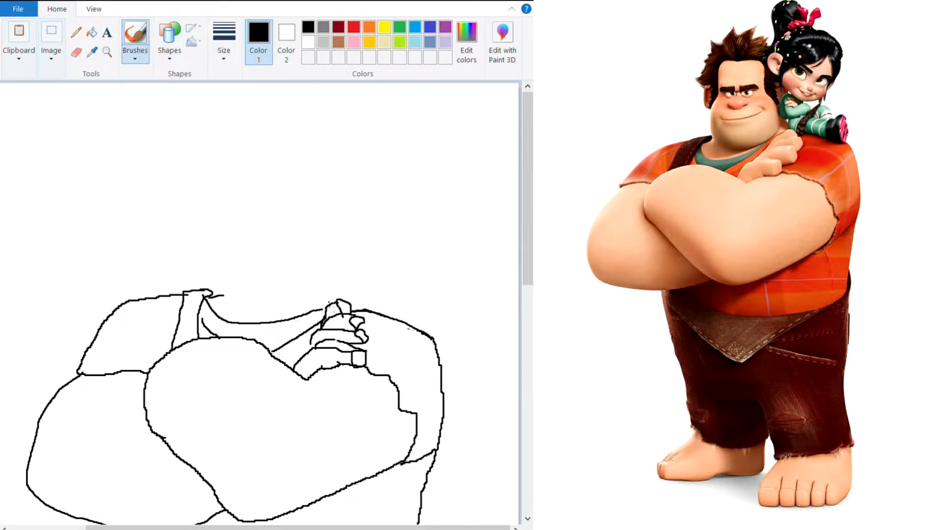
pyautogui.moveTo(335, 308); pyautogui.dragTo(322, 291)
pyautogui.moveTo(222, 282)
pyautogui.mouseDown()
pyautogui.moveTo(226, 304)
pyautogui.moveTo(273, 315)
pyautogui.moveTo(333, 293)
pyautogui.mouseUp()
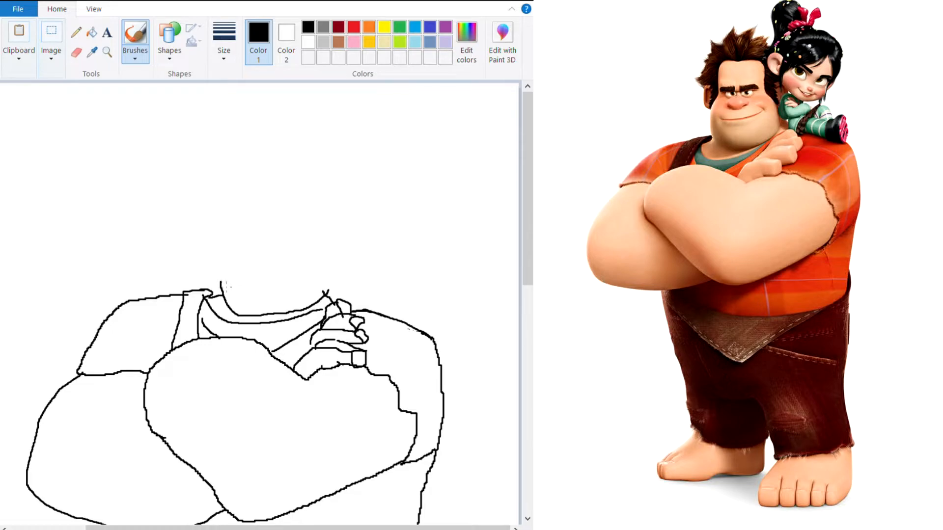
pyautogui.moveTo(225, 270)
pyautogui.mouseDown()
pyautogui.moveTo(239, 239)
pyautogui.moveTo(234, 203)
pyautogui.moveTo(307, 196)
pyautogui.mouseUp()
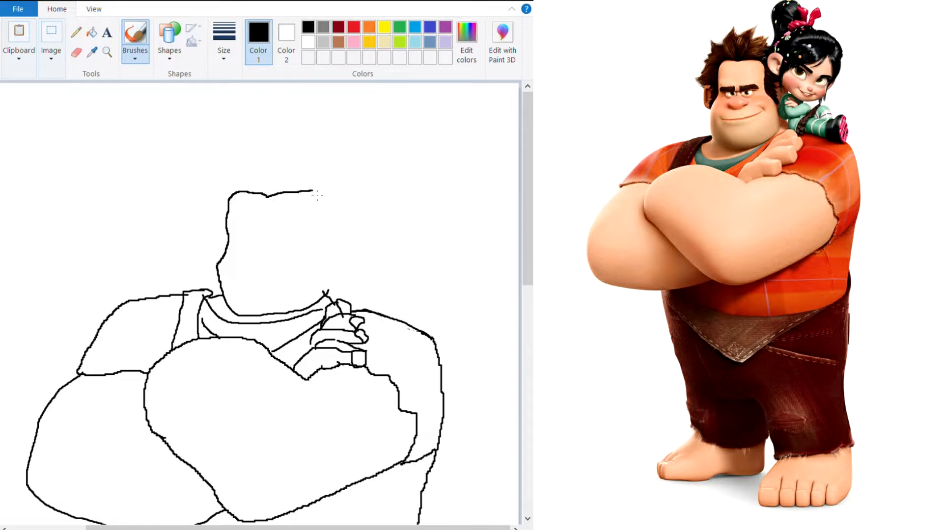
pyautogui.moveTo(323, 212); pyautogui.dragTo(329, 271)
# - Draw the ear beside the face on the suspender side, including its inner lines
pyautogui.keyDown('ctrl'); pyautogui.scroll(-3, 330, 307); pyautogui.keyUp('ctrl')
pyautogui.keyDown('ctrl'); pyautogui.scroll(2, 288, 303); pyautogui.keyUp('ctrl')
pyautogui.keyDown('ctrl'); pyautogui.scroll(1, 291, 307); pyautogui.keyUp('ctrl')
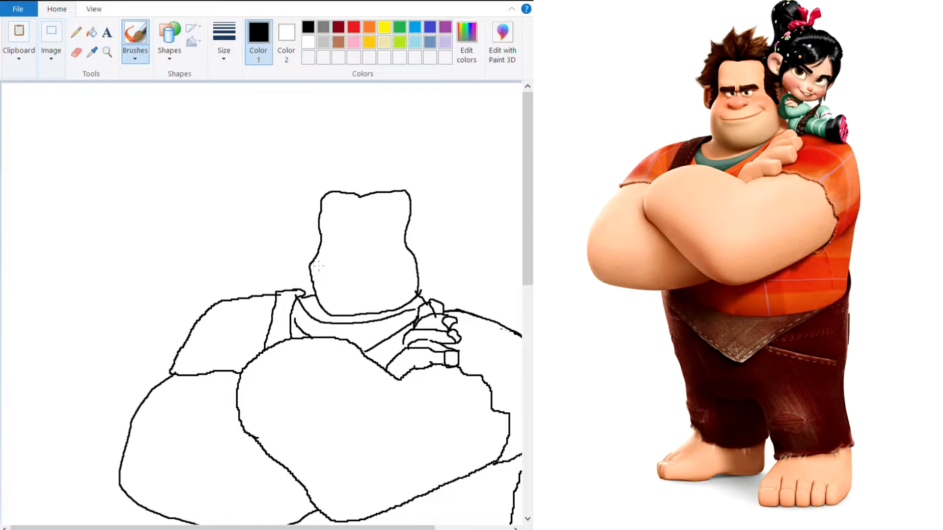
pyautogui.moveTo(316, 266); pyautogui.dragTo(313, 232)
pyautogui.moveTo(312, 255); pyautogui.dragTo(314, 224)
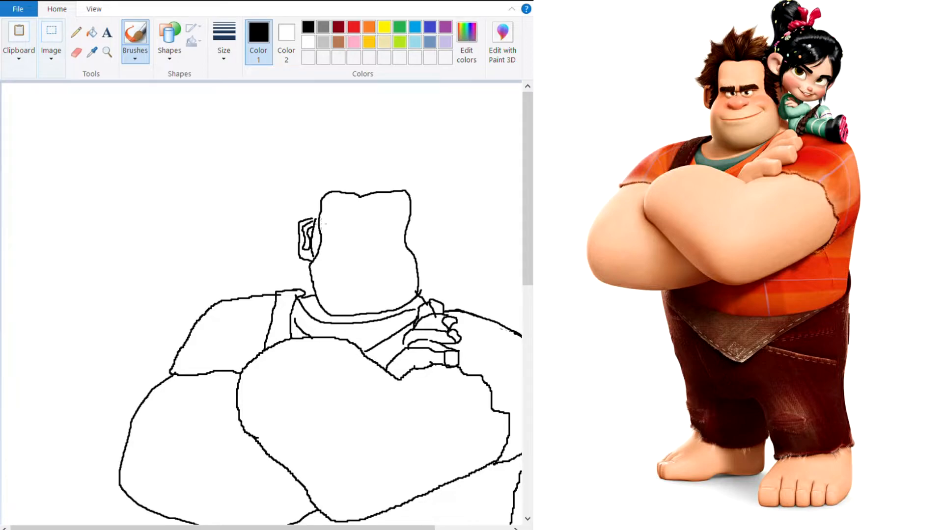
# - Draw the spiky hair across the head and the second ear, joining the hair down behind that ear to the jaw
pyautogui.moveTo(302, 215)
pyautogui.mouseDown()
pyautogui.moveTo(312, 162)
pyautogui.moveTo(331, 176)
pyautogui.moveTo(344, 138)
pyautogui.moveTo(349, 152)
pyautogui.moveTo(380, 146)
pyautogui.moveTo(376, 162)
pyautogui.moveTo(394, 156)
pyautogui.moveTo(423, 178)
pyautogui.moveTo(433, 260)
pyautogui.mouseUp()
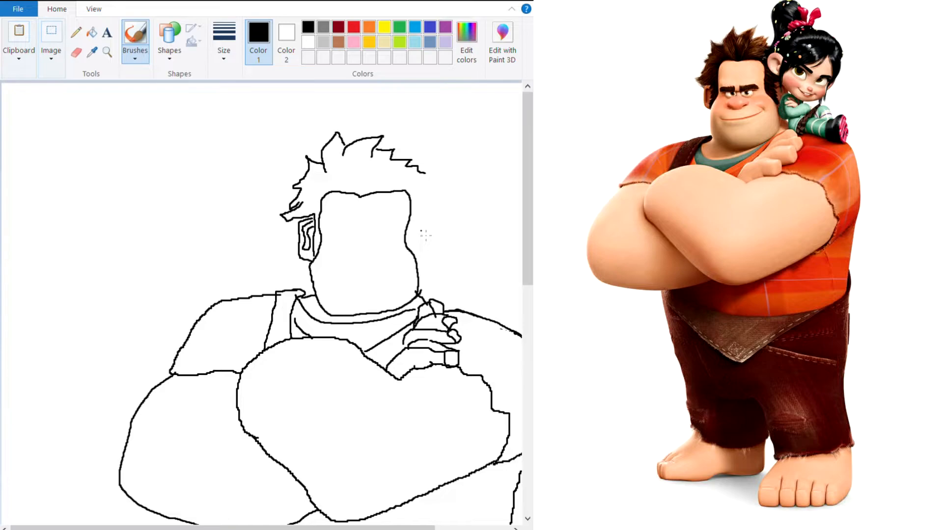
pyautogui.moveTo(425, 231); pyautogui.dragTo(426, 237)
pyautogui.moveTo(430, 270)
pyautogui.mouseDown()
pyautogui.moveTo(438, 271)
pyautogui.moveTo(444, 245)
pyautogui.moveTo(427, 228)
pyautogui.moveTo(436, 249)
pyautogui.mouseUp()
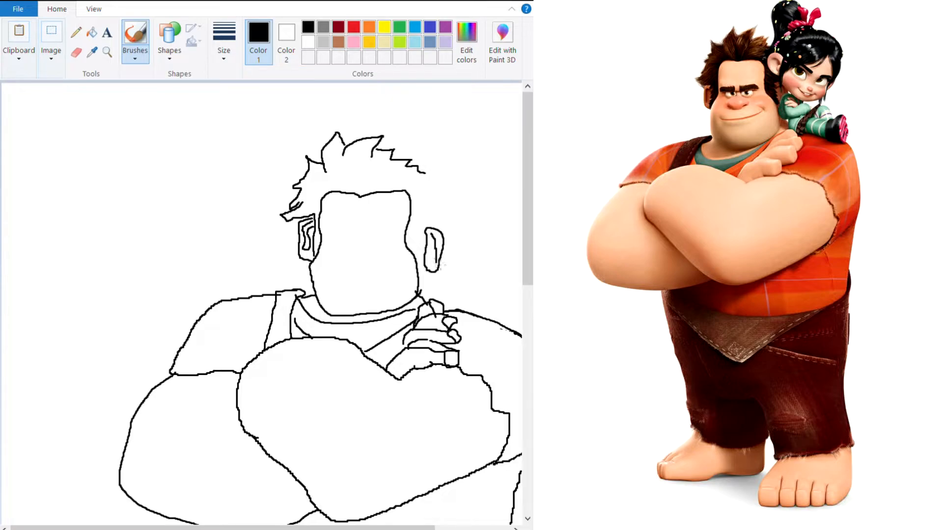
pyautogui.moveTo(431, 179); pyautogui.dragTo(436, 234)
pyautogui.moveTo(433, 273); pyautogui.dragTo(419, 295)
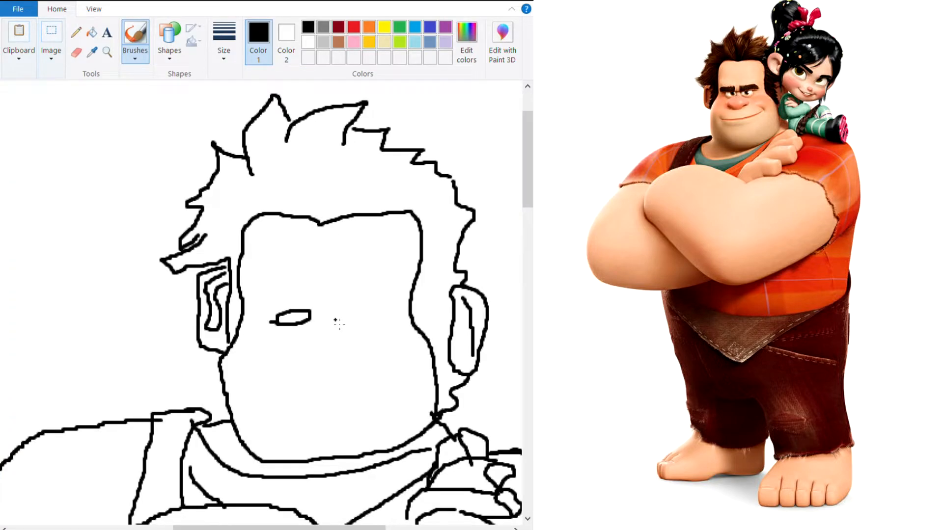
# - Draw the narrow eyes with dark pupils and the flat eyebrows just above them
pyautogui.moveTo(330, 316)
pyautogui.mouseDown()
pyautogui.moveTo(356, 328)
pyautogui.moveTo(369, 314)
pyautogui.moveTo(330, 316)
pyautogui.mouseUp()
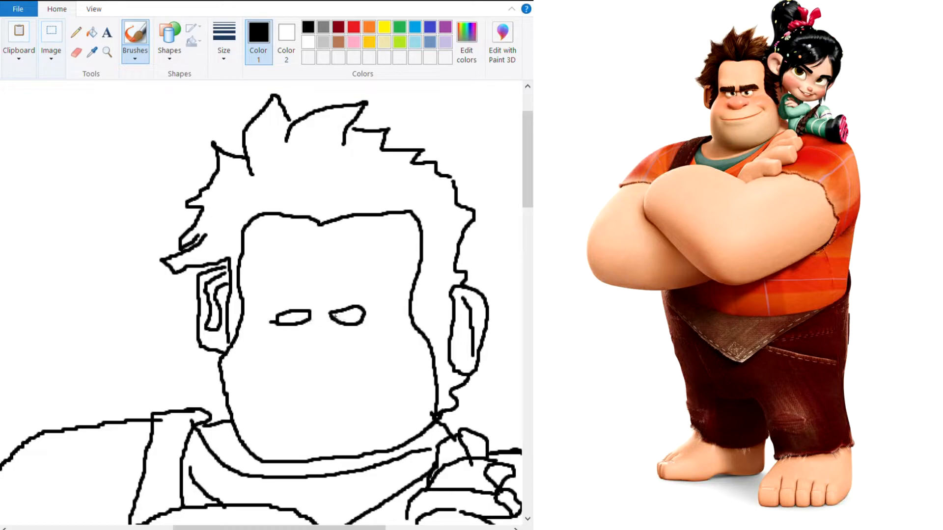
pyautogui.moveTo(312, 312)
pyautogui.mouseDown()
pyautogui.moveTo(289, 318)
pyautogui.moveTo(272, 315)
pyautogui.moveTo(267, 305)
pyautogui.moveTo(317, 303)
pyautogui.moveTo(272, 303)
pyautogui.mouseUp()
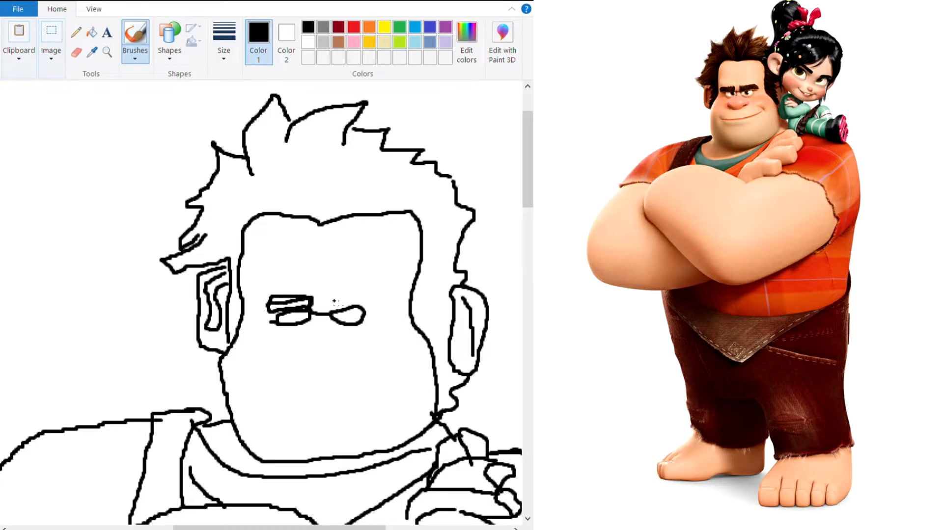
pyautogui.moveTo(332, 299)
pyautogui.mouseDown()
pyautogui.moveTo(344, 317)
pyautogui.moveTo(359, 307)
pyautogui.moveTo(384, 314)
pyautogui.moveTo(370, 296)
pyautogui.moveTo(336, 307)
pyautogui.mouseUp()
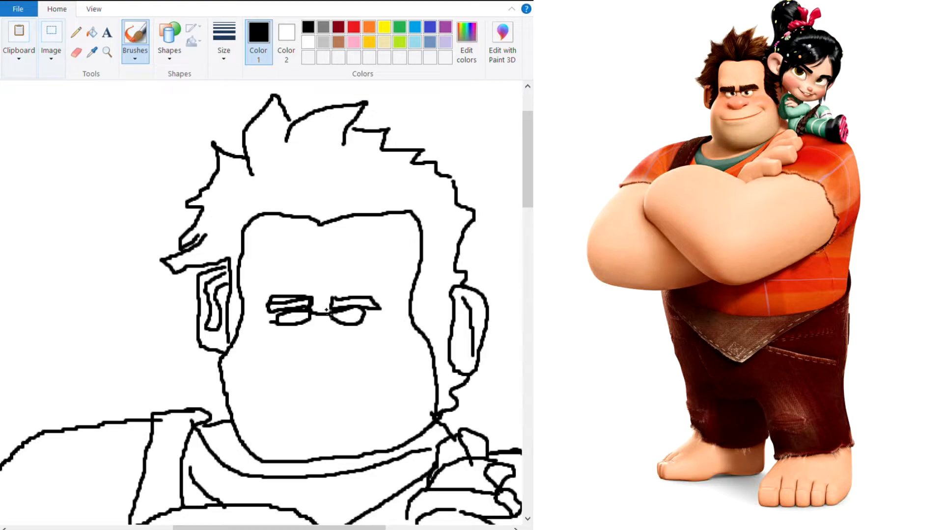
pyautogui.moveTo(288, 316)
pyautogui.mouseDown()
pyautogui.moveTo(305, 318)
pyautogui.moveTo(293, 319)
pyautogui.mouseUp()
pyautogui.moveTo(344, 317); pyautogui.dragTo(347, 319)
# - Draw the rounded nose below the eyes, and a wide smile with a lower lip line
pyautogui.moveTo(317, 322)
pyautogui.mouseDown()
pyautogui.moveTo(292, 342)
pyautogui.moveTo(302, 351)
pyautogui.moveTo(348, 338)
pyautogui.moveTo(322, 323)
pyautogui.moveTo(294, 335)
pyautogui.moveTo(333, 350)
pyautogui.mouseUp()
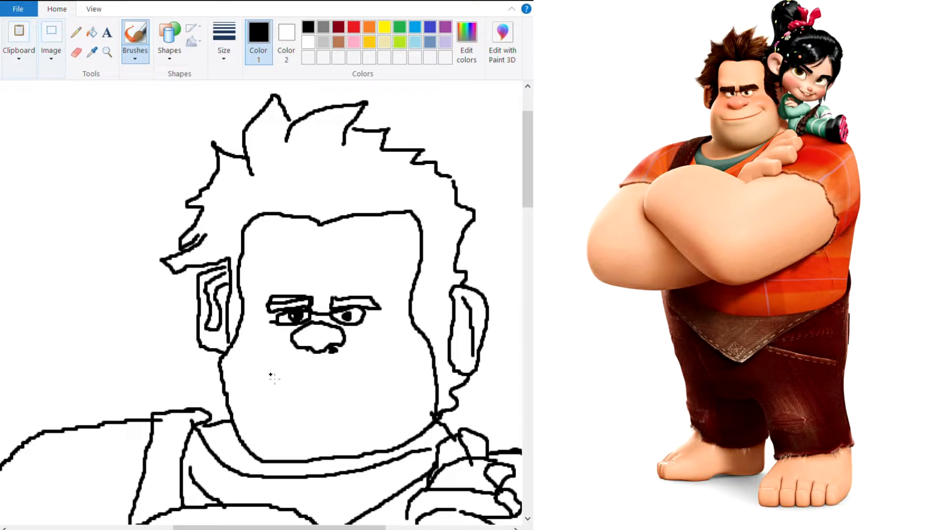
pyautogui.moveTo(270, 375)
pyautogui.mouseDown()
pyautogui.moveTo(359, 389)
pyautogui.moveTo(397, 373)
pyautogui.moveTo(384, 361)
pyautogui.moveTo(396, 376)
pyautogui.mouseUp()
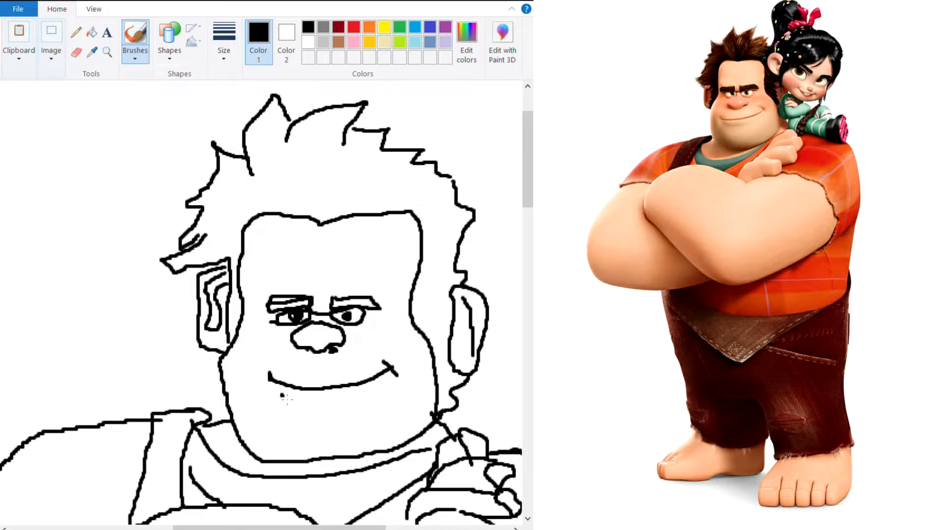
pyautogui.moveTo(280, 394)
pyautogui.mouseDown()
pyautogui.moveTo(328, 401)
pyautogui.moveTo(374, 393)
pyautogui.mouseUp()
# - Draw toenails on both feet and thicken the line beside the front foot's big toe
pyautogui.scroll(-2, 371, 394)
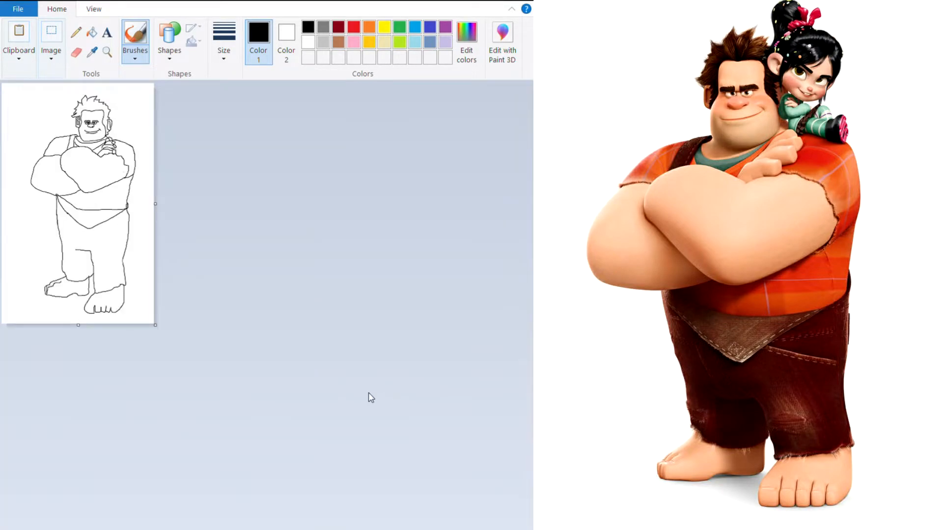
pyautogui.scroll(1, 368, 396)
pyautogui.scroll(-1, 454, 329)
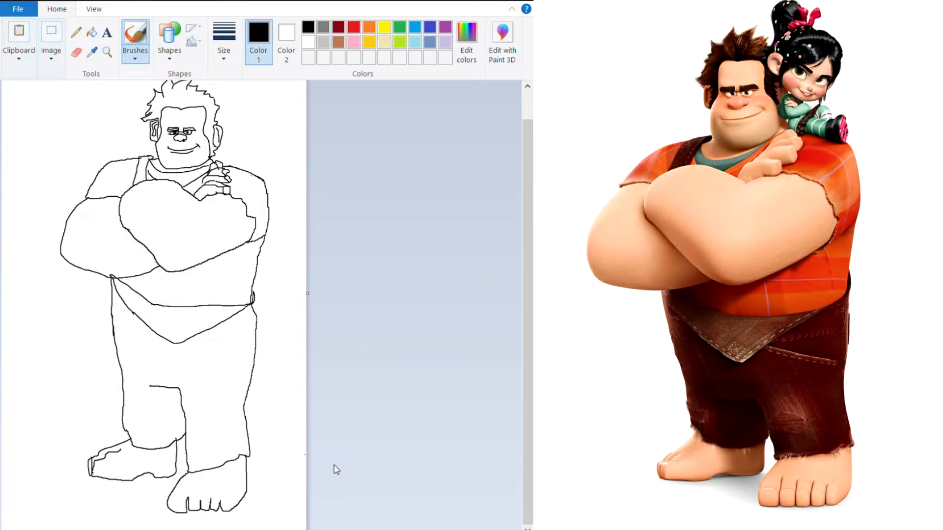
pyautogui.scroll(2, 339, 457)
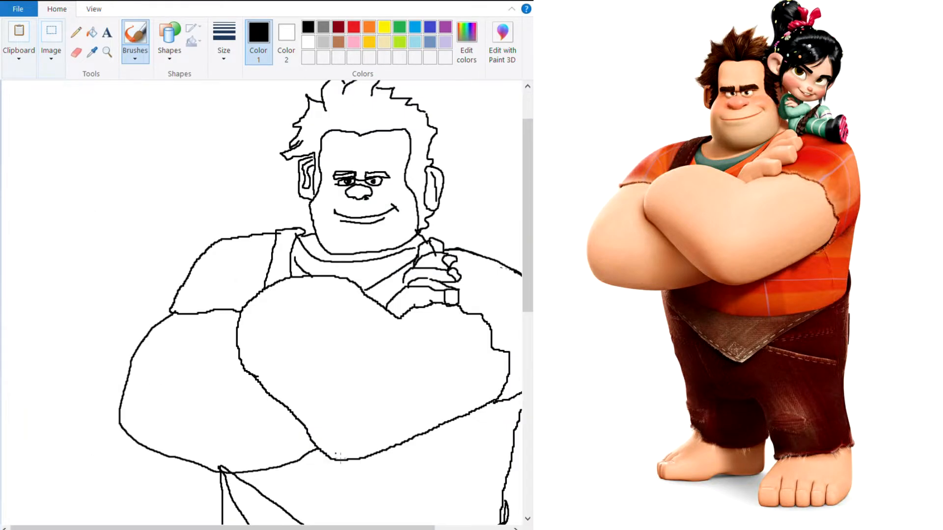
pyautogui.scroll(-10, 340, 456)
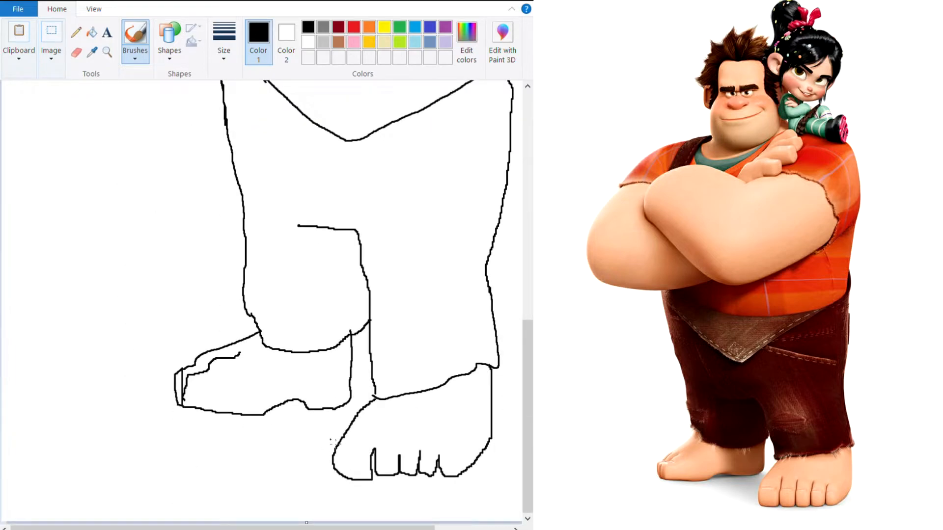
pyautogui.moveTo(373, 447)
pyautogui.mouseDown()
pyautogui.moveTo(374, 474)
pyautogui.moveTo(351, 452)
pyautogui.mouseUp()
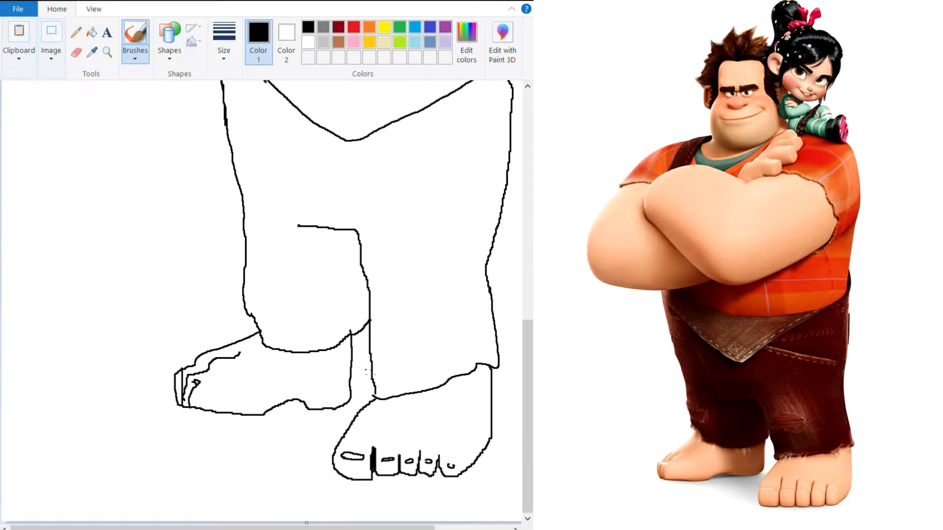
# - Try to fill the trousers with the palette's brown
pyautogui.scroll(3, 369, 374)
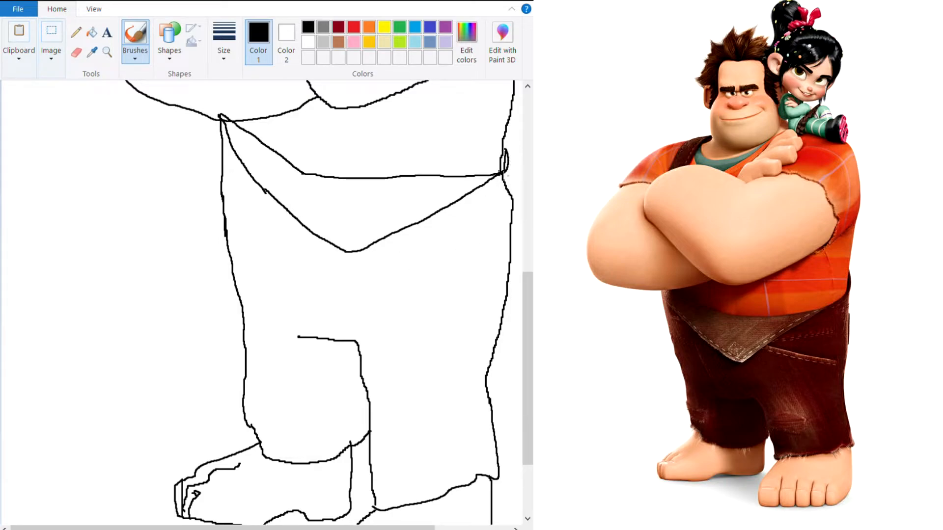
pyautogui.click(338, 42)
pyautogui.click(92, 31)
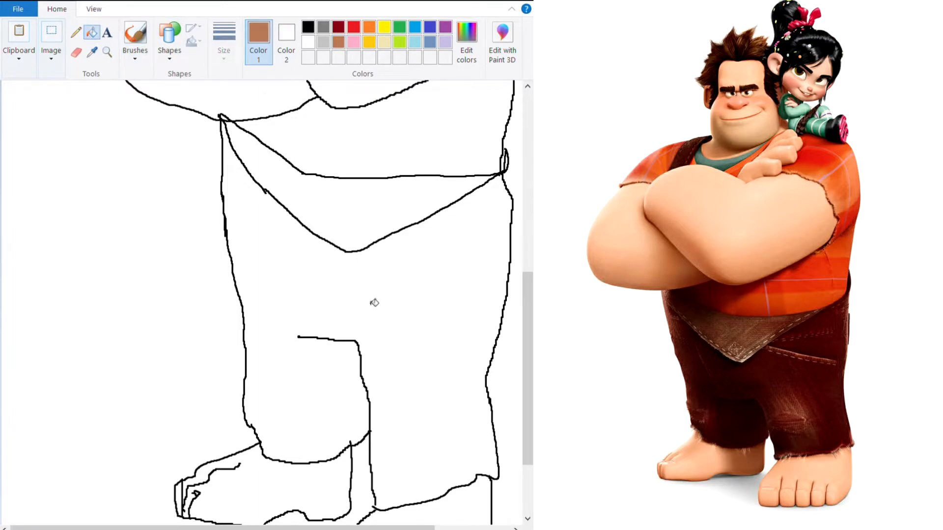
pyautogui.click(386, 327)
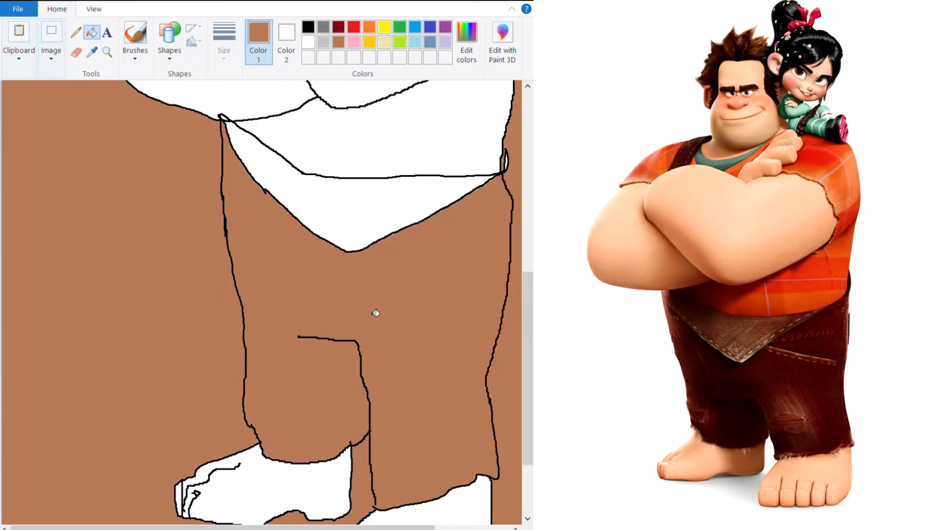
pyautogui.hotkey('ctrl', 'z')
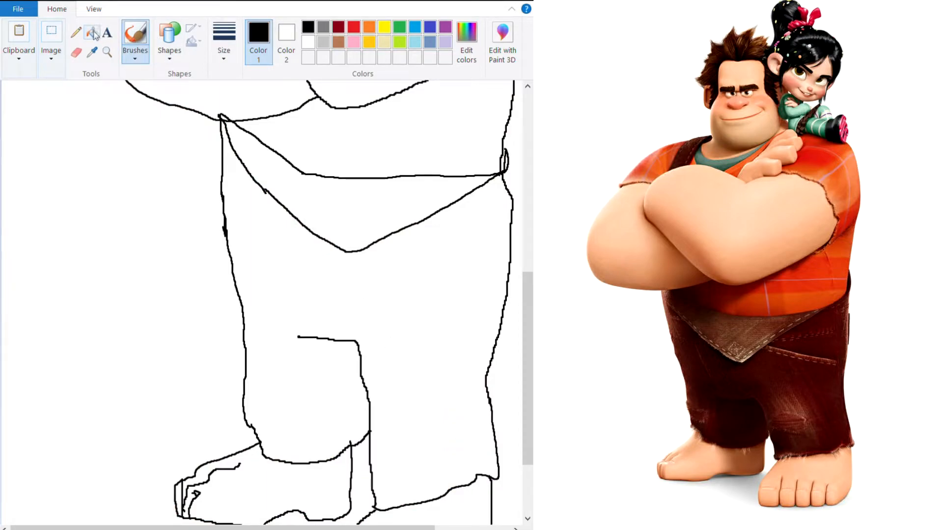
# - Fill the trousers with the palette's brown
pyautogui.click(92, 33)
pyautogui.click(338, 42)
pyautogui.click(345, 319)
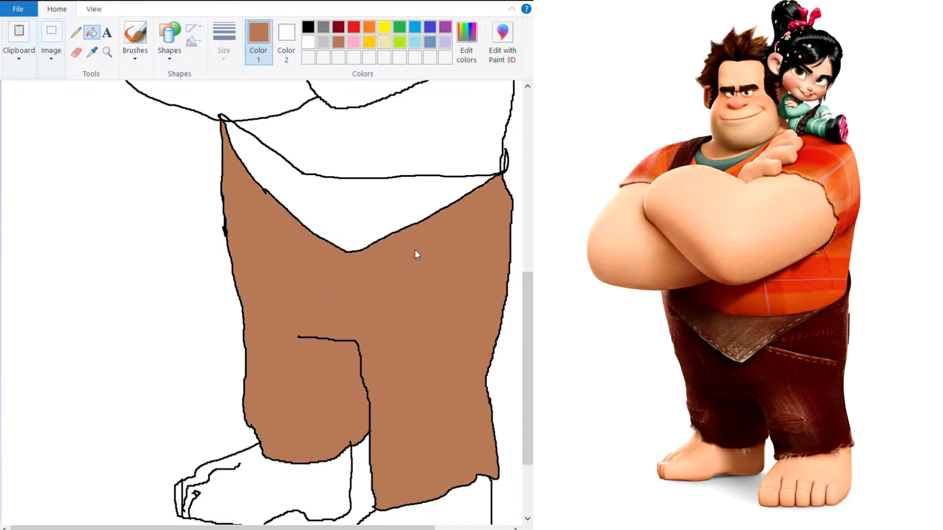
# - Shade the front leg, crotch and outer hip of the trousers with a custom dark brown and a grainy textured brush
pyautogui.click(131, 370)
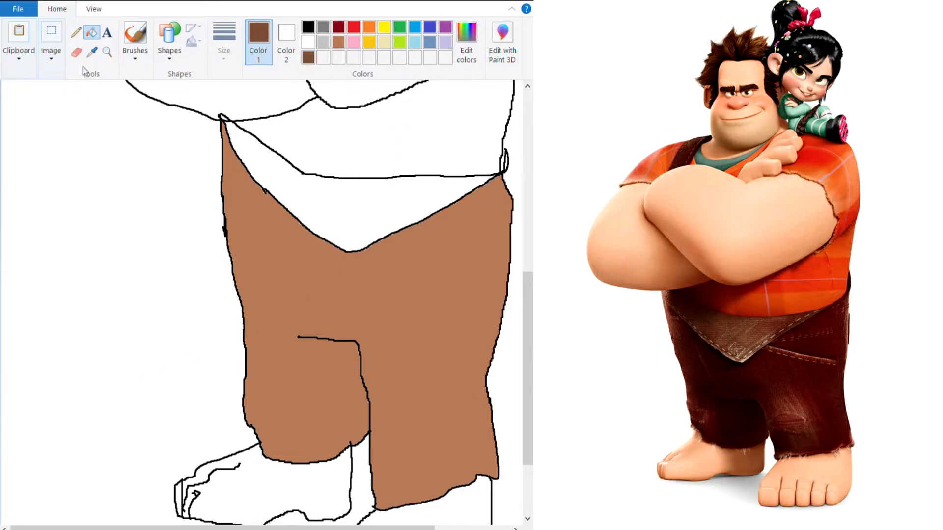
pyautogui.click(135, 37)
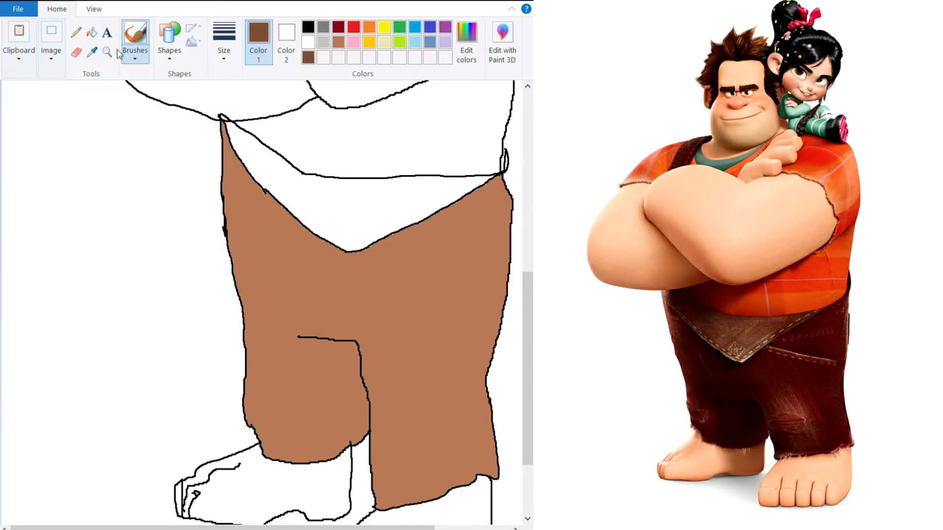
pyautogui.click(130, 57)
pyautogui.click(223, 87)
pyautogui.moveTo(451, 421)
pyautogui.mouseDown()
pyautogui.moveTo(477, 462)
pyautogui.moveTo(485, 419)
pyautogui.mouseUp()
pyautogui.hotkey('ctrl', 'z')
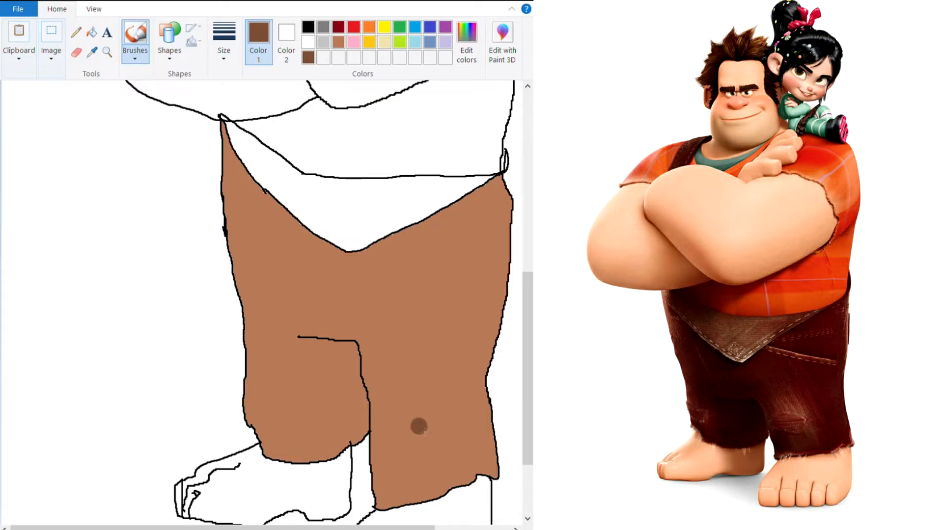
pyautogui.moveTo(444, 470)
pyautogui.mouseDown()
pyautogui.moveTo(435, 420)
pyautogui.moveTo(467, 458)
pyautogui.moveTo(489, 442)
pyautogui.mouseUp()
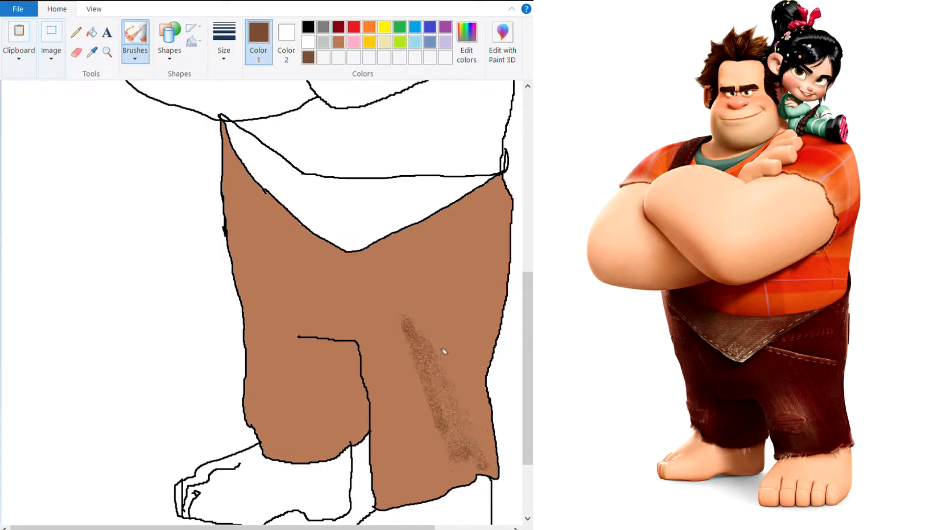
pyautogui.moveTo(442, 352)
pyautogui.mouseDown()
pyautogui.moveTo(489, 447)
pyautogui.moveTo(491, 409)
pyautogui.moveTo(489, 445)
pyautogui.moveTo(462, 344)
pyautogui.moveTo(468, 339)
pyautogui.moveTo(483, 422)
pyautogui.moveTo(499, 301)
pyautogui.mouseUp()
pyautogui.hotkey('ctrl', 'z')
pyautogui.moveTo(486, 355); pyautogui.dragTo(497, 256)
pyautogui.moveTo(506, 299)
pyautogui.mouseDown()
pyautogui.moveTo(497, 199)
pyautogui.moveTo(506, 248)
pyautogui.moveTo(482, 227)
pyautogui.moveTo(482, 255)
pyautogui.moveTo(491, 211)
pyautogui.moveTo(429, 253)
pyautogui.moveTo(437, 383)
pyautogui.moveTo(486, 472)
pyautogui.moveTo(469, 249)
pyautogui.moveTo(388, 515)
pyautogui.moveTo(427, 496)
pyautogui.moveTo(388, 478)
pyautogui.moveTo(381, 344)
pyautogui.moveTo(400, 276)
pyautogui.mouseUp()
pyautogui.moveTo(360, 337)
pyautogui.mouseDown()
pyautogui.moveTo(280, 275)
pyautogui.moveTo(229, 181)
pyautogui.mouseUp()
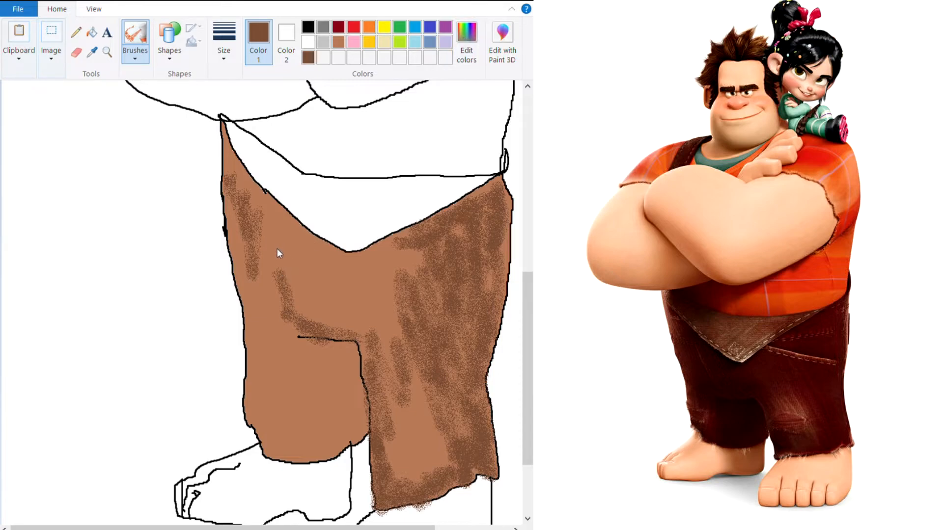
# - Add streaks of a custom reddish brown over both trouser legs, undoing the stroke that strays outside the outline
pyautogui.click(124, 373)
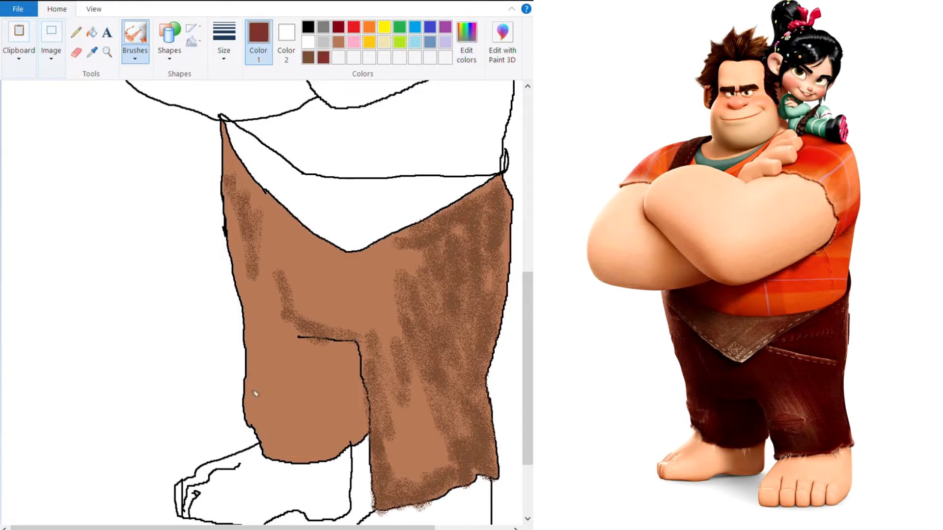
pyautogui.moveTo(242, 218)
pyautogui.mouseDown()
pyautogui.moveTo(248, 272)
pyautogui.moveTo(245, 208)
pyautogui.moveTo(256, 255)
pyautogui.moveTo(243, 202)
pyautogui.moveTo(254, 284)
pyautogui.mouseUp()
pyautogui.moveTo(261, 419)
pyautogui.mouseDown()
pyautogui.moveTo(291, 471)
pyautogui.moveTo(302, 424)
pyautogui.moveTo(321, 415)
pyautogui.moveTo(336, 459)
pyautogui.moveTo(363, 391)
pyautogui.moveTo(370, 419)
pyautogui.moveTo(360, 396)
pyautogui.moveTo(347, 402)
pyautogui.moveTo(319, 370)
pyautogui.moveTo(309, 400)
pyautogui.moveTo(361, 320)
pyautogui.moveTo(388, 371)
pyautogui.moveTo(425, 341)
pyautogui.moveTo(471, 486)
pyautogui.moveTo(448, 469)
pyautogui.moveTo(483, 490)
pyautogui.moveTo(423, 319)
pyautogui.moveTo(528, 218)
pyautogui.mouseUp()
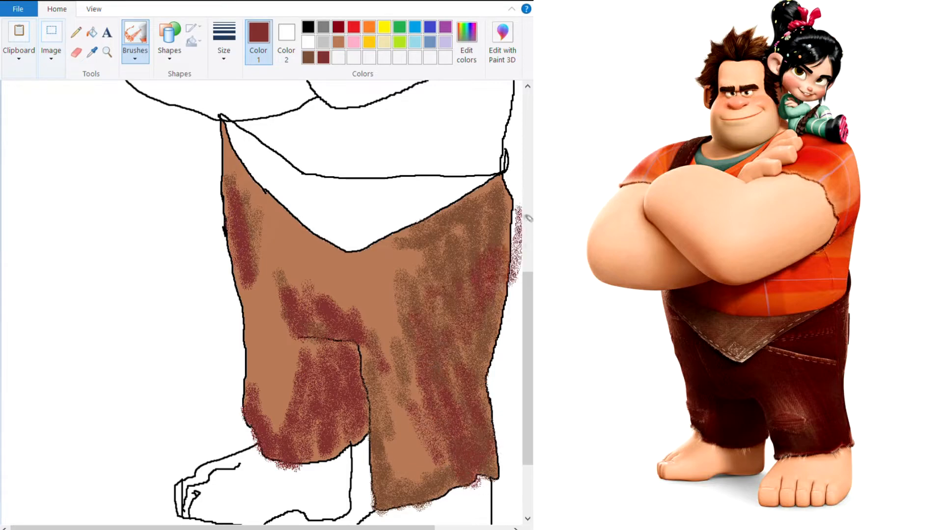
pyautogui.hotkey('ctrl', 'z')
pyautogui.moveTo(417, 467)
pyautogui.mouseDown()
pyautogui.moveTo(471, 344)
pyautogui.moveTo(496, 245)
pyautogui.moveTo(441, 308)
pyautogui.moveTo(384, 274)
pyautogui.moveTo(344, 315)
pyautogui.mouseUp()
# - Blend more dark brown and reddish brown texture into the remaining light areas of the trousers
pyautogui.click(309, 57)
pyautogui.moveTo(302, 265)
pyautogui.mouseDown()
pyautogui.moveTo(335, 315)
pyautogui.moveTo(375, 330)
pyautogui.moveTo(258, 413)
pyautogui.moveTo(267, 393)
pyautogui.moveTo(242, 181)
pyautogui.moveTo(408, 327)
pyautogui.moveTo(412, 472)
pyautogui.mouseUp()
pyautogui.click(323, 57)
pyautogui.moveTo(280, 383)
pyautogui.mouseDown()
pyautogui.moveTo(275, 432)
pyautogui.moveTo(268, 276)
pyautogui.moveTo(363, 260)
pyautogui.mouseUp()
# - Fill both feet and their toes with a custom peach skin tone
pyautogui.scroll(-3, 477, 351)
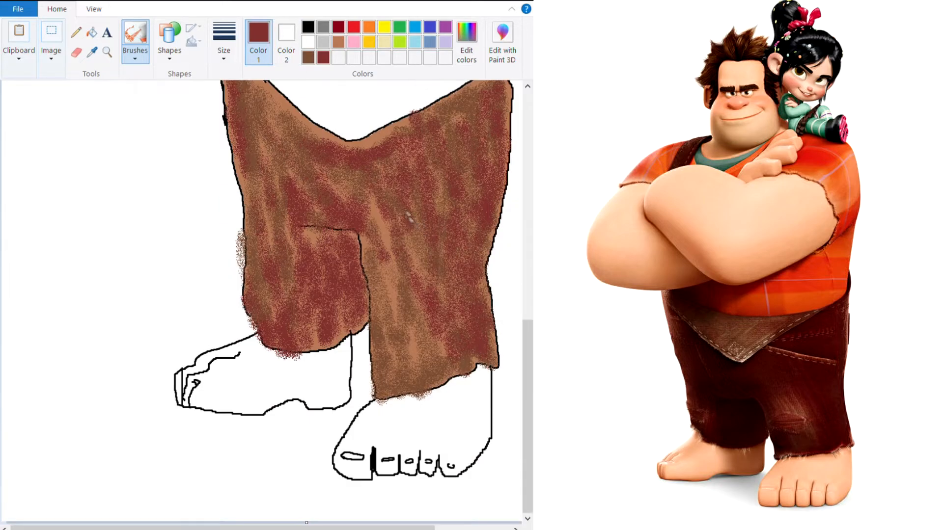
pyautogui.click(383, 43)
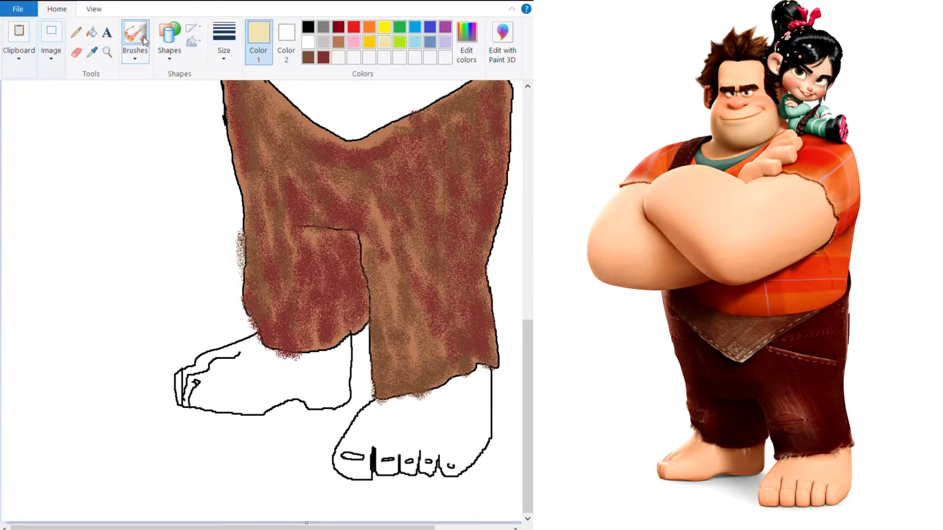
pyautogui.click(142, 84)
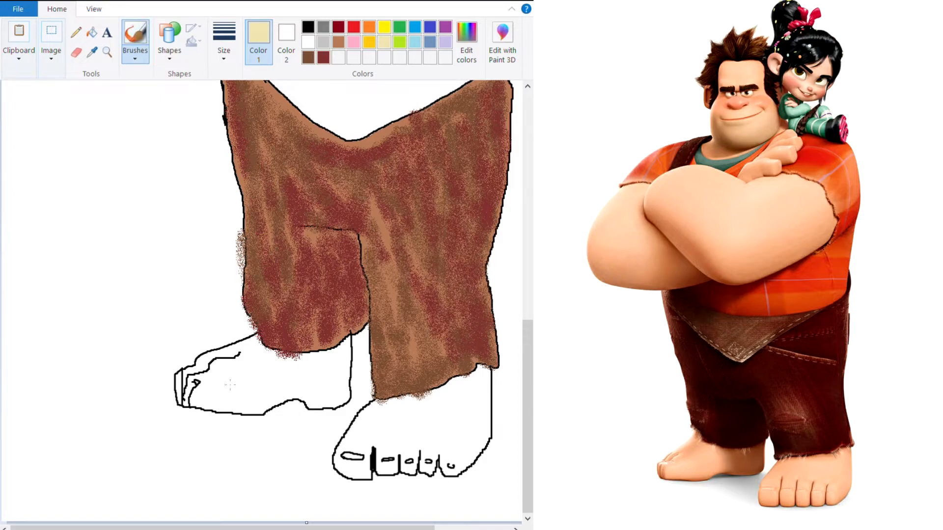
pyautogui.click(93, 38)
pyautogui.click(259, 384)
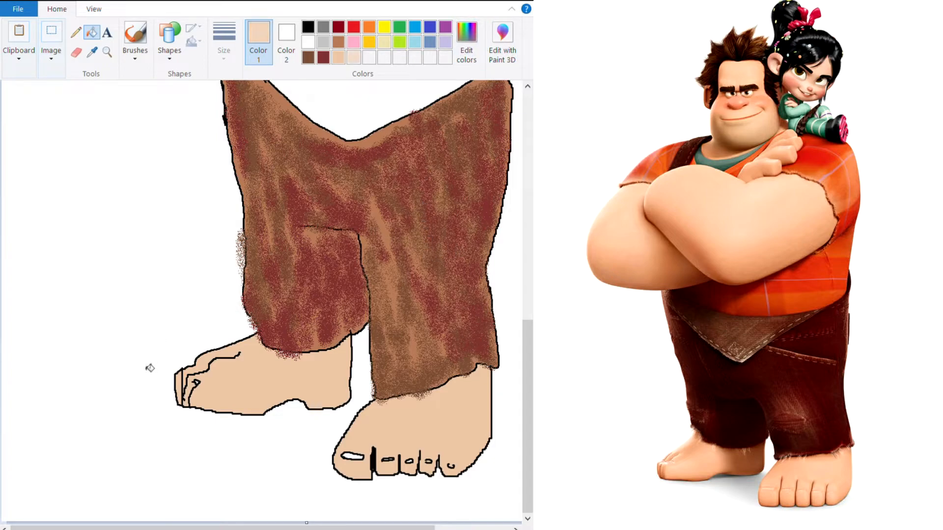
# - Brush lighter peach highlights onto both feet and shade the rear foot's heel with a custom dark brown textured brush
pyautogui.click(136, 59)
pyautogui.click(221, 85)
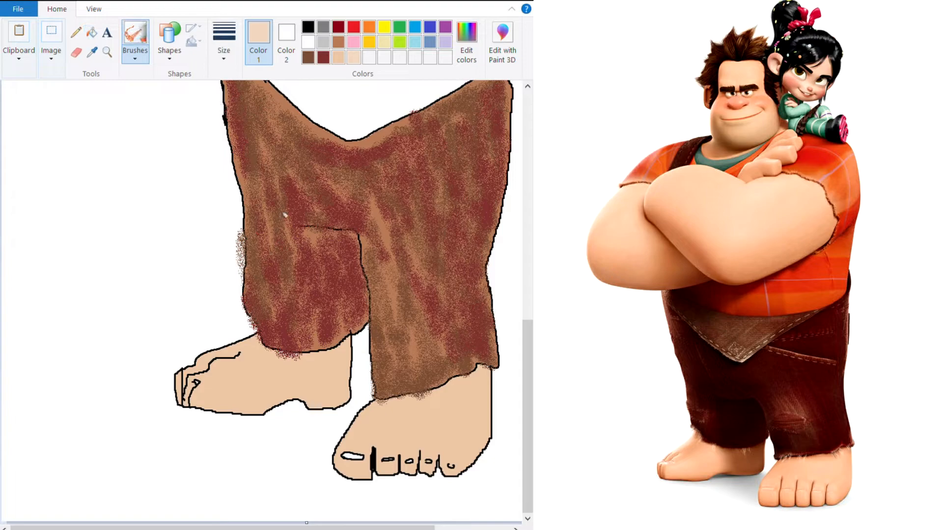
pyautogui.moveTo(463, 457)
pyautogui.mouseDown()
pyautogui.moveTo(469, 415)
pyautogui.moveTo(444, 445)
pyautogui.moveTo(440, 416)
pyautogui.moveTo(410, 431)
pyautogui.moveTo(467, 405)
pyautogui.moveTo(457, 412)
pyautogui.mouseUp()
pyautogui.moveTo(259, 395)
pyautogui.mouseDown()
pyautogui.moveTo(287, 385)
pyautogui.moveTo(219, 403)
pyautogui.moveTo(281, 382)
pyautogui.mouseUp()
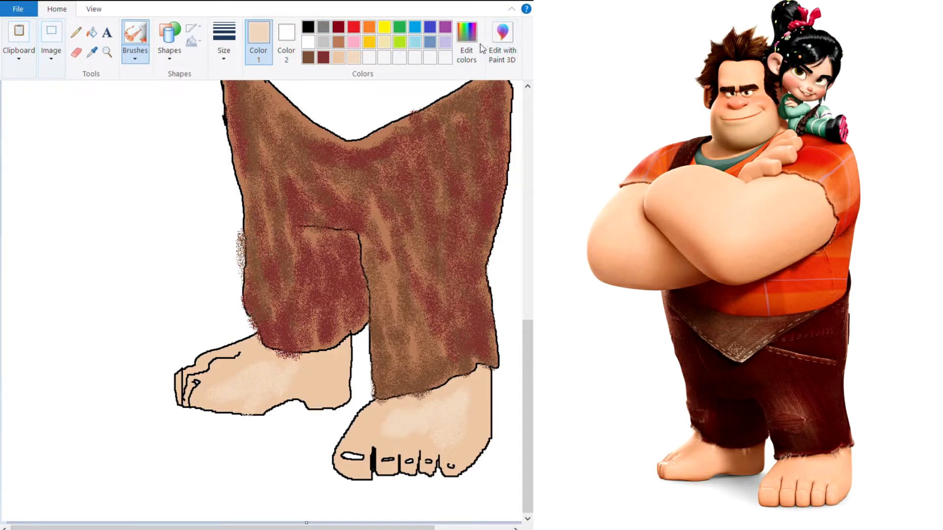
pyautogui.moveTo(338, 376); pyautogui.dragTo(285, 386)
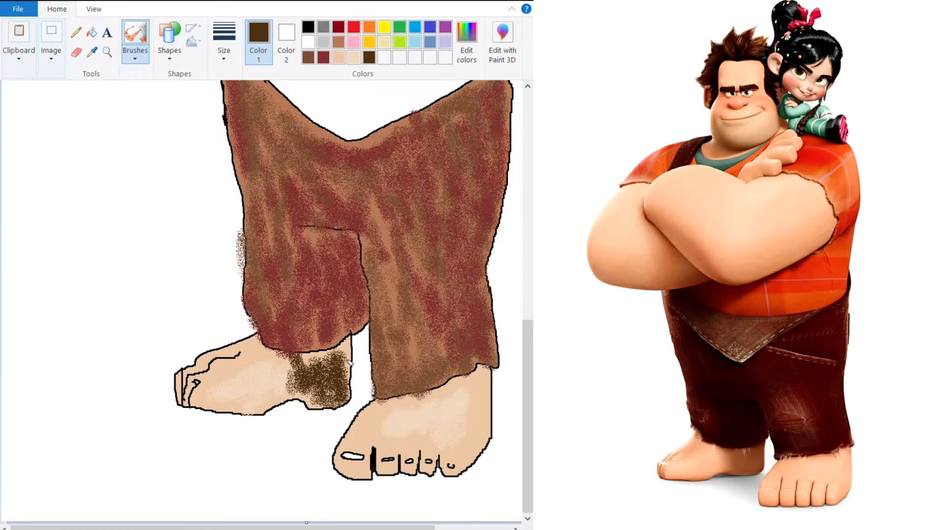
# - Fill the folded flap at the waist of the trousers with a custom medium brown
pyautogui.scroll(4, 395, 419)
pyautogui.scroll(-2, 395, 419)
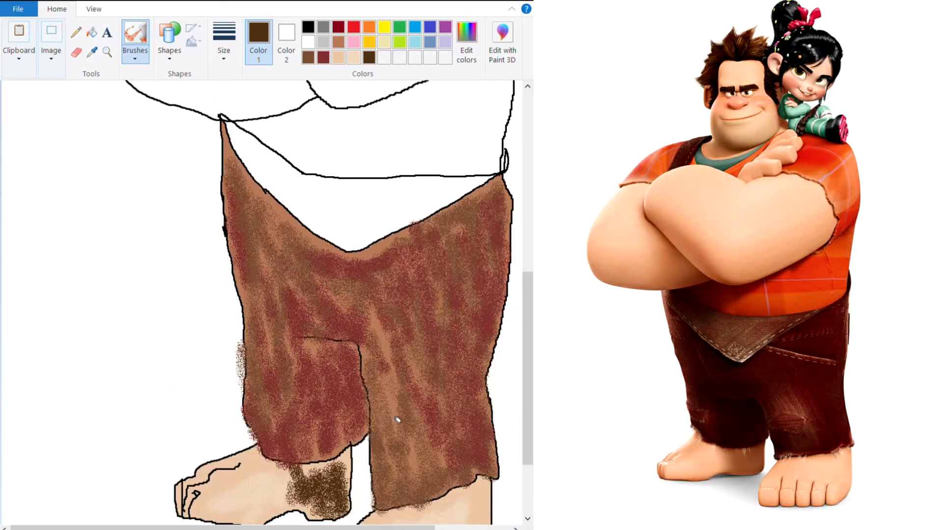
pyautogui.scroll(-1, 385, 419)
pyautogui.scroll(1, 332, 429)
pyautogui.scroll(-5, 344, 433)
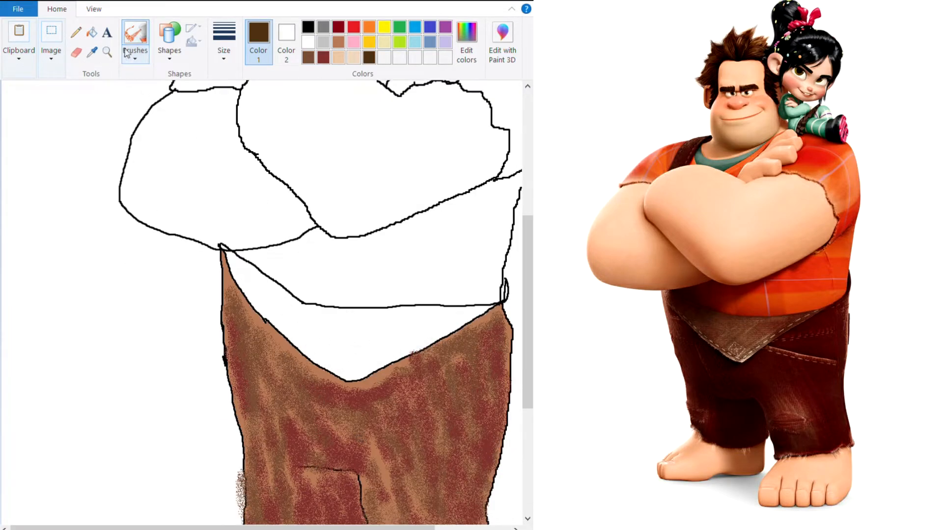
pyautogui.click(308, 57)
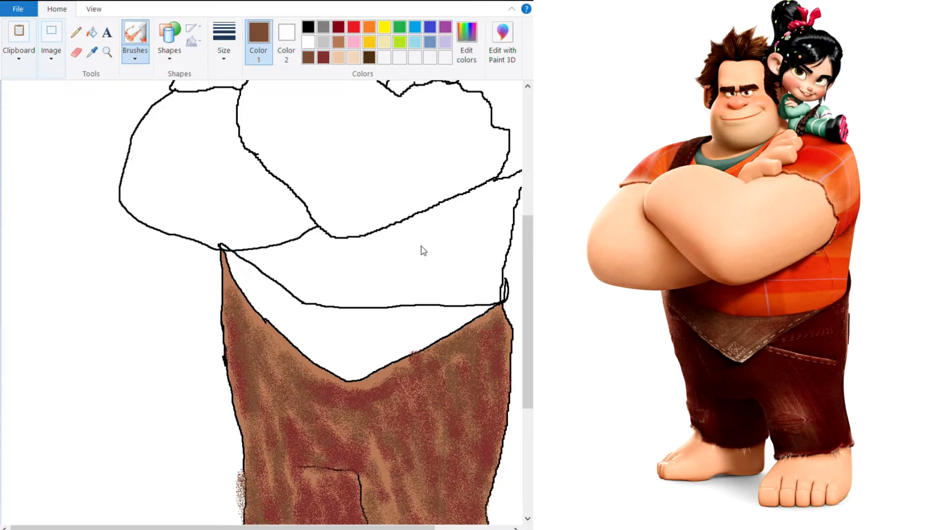
pyautogui.click(91, 33)
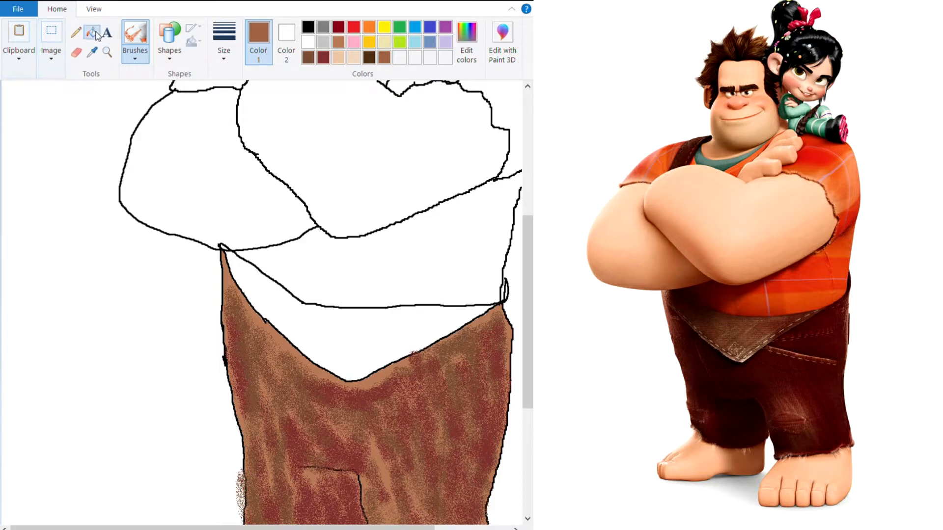
pyautogui.click(384, 354)
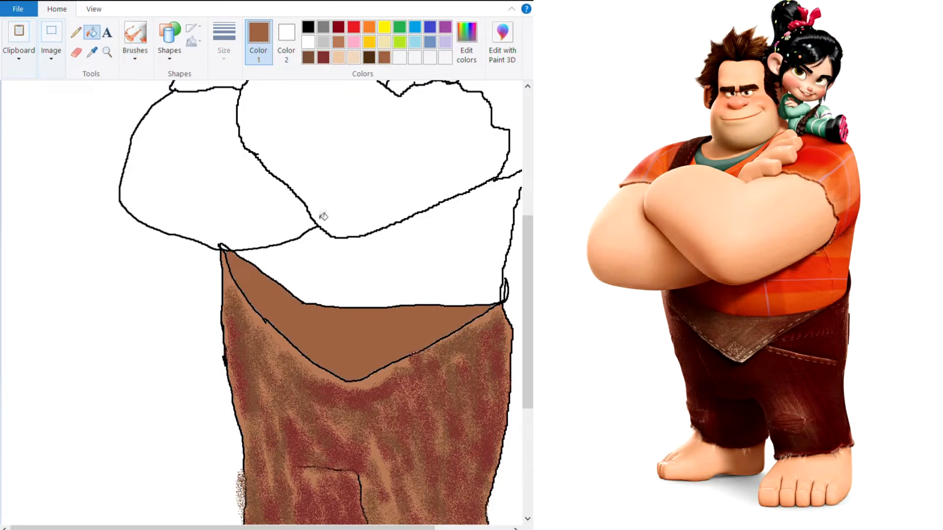
# - Shade the narrow outer corner of the waist flap with the custom dark brown in a grainy texture
pyautogui.click(369, 58)
pyautogui.click(135, 39)
pyautogui.moveTo(233, 265); pyautogui.dragTo(298, 315)
# - Paint light peach dashed stitching along the waist flap's lower edges and a small crossed diamond patch at its tip
pyautogui.keyDown('ctrl'); pyautogui.scroll(1, 408, 408); pyautogui.keyUp('ctrl')
pyautogui.scroll(-4, 403, 428)
pyautogui.moveTo(211, 526); pyautogui.dragTo(353, 527)
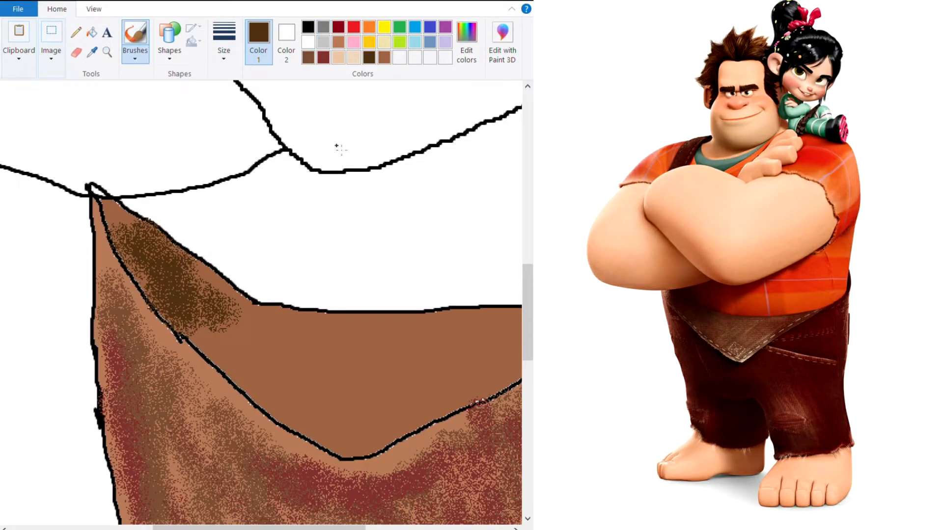
pyautogui.click(353, 58)
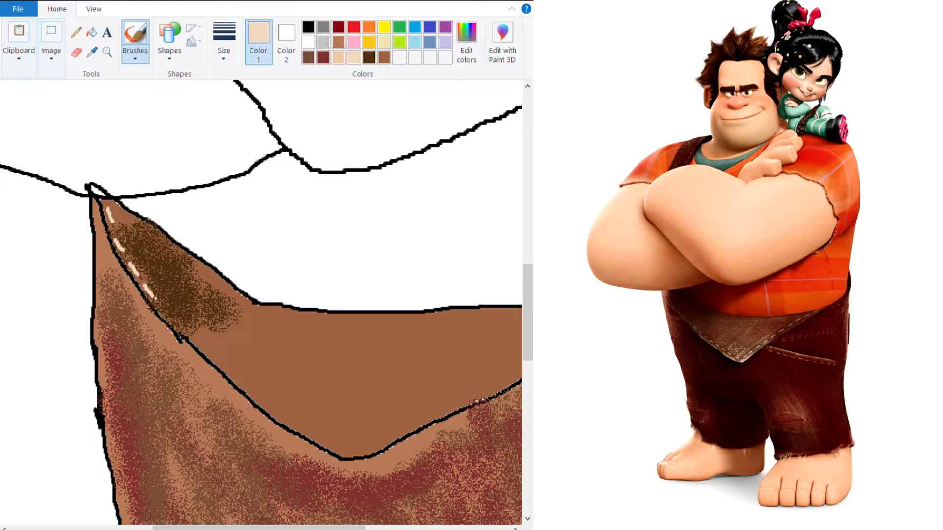
pyautogui.moveTo(211, 355)
pyautogui.mouseDown()
pyautogui.moveTo(266, 407)
pyautogui.moveTo(346, 451)
pyautogui.mouseUp()
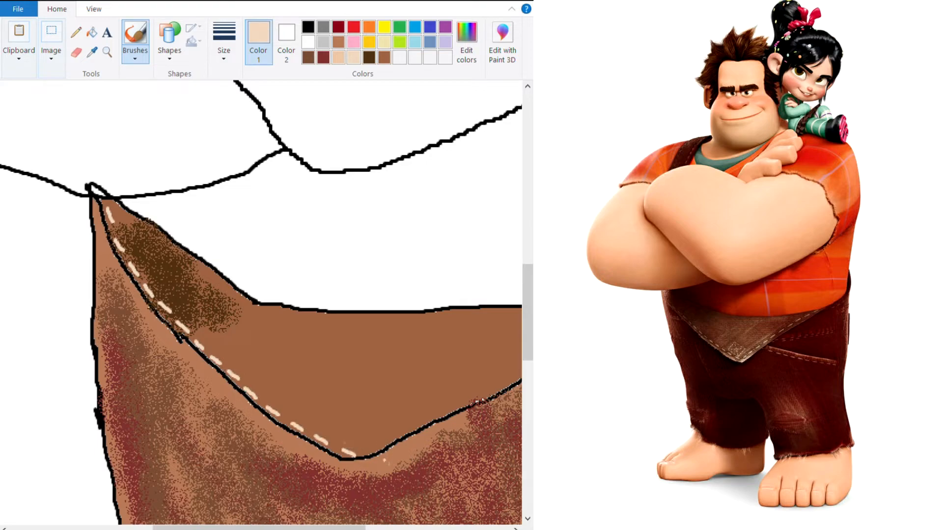
pyautogui.moveTo(285, 528); pyautogui.dragTo(347, 528)
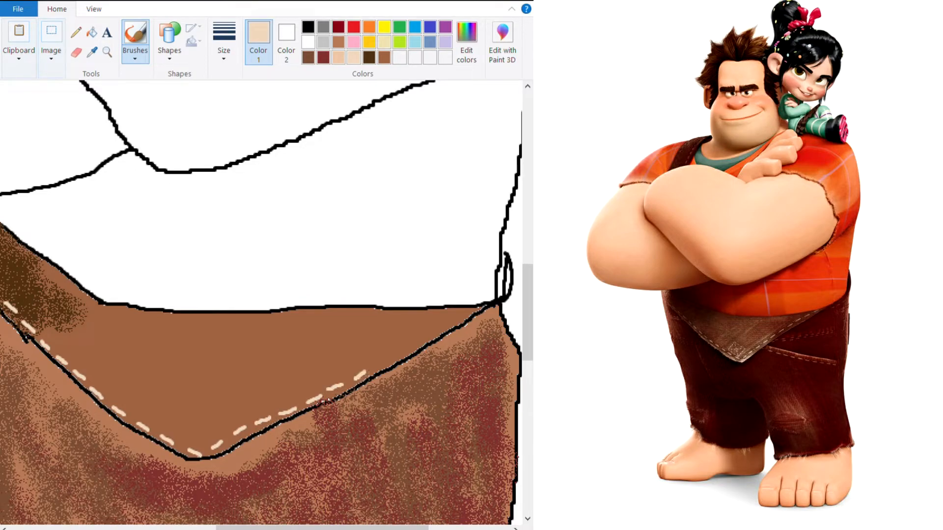
pyautogui.moveTo(386, 364); pyautogui.dragTo(390, 362)
pyautogui.moveTo(397, 354); pyautogui.dragTo(412, 348)
pyautogui.moveTo(425, 339); pyautogui.dragTo(441, 332)
pyautogui.moveTo(450, 323); pyautogui.dragTo(461, 314)
pyautogui.moveTo(207, 450)
pyautogui.mouseDown()
pyautogui.moveTo(232, 425)
pyautogui.moveTo(201, 411)
pyautogui.moveTo(179, 436)
pyautogui.mouseUp()
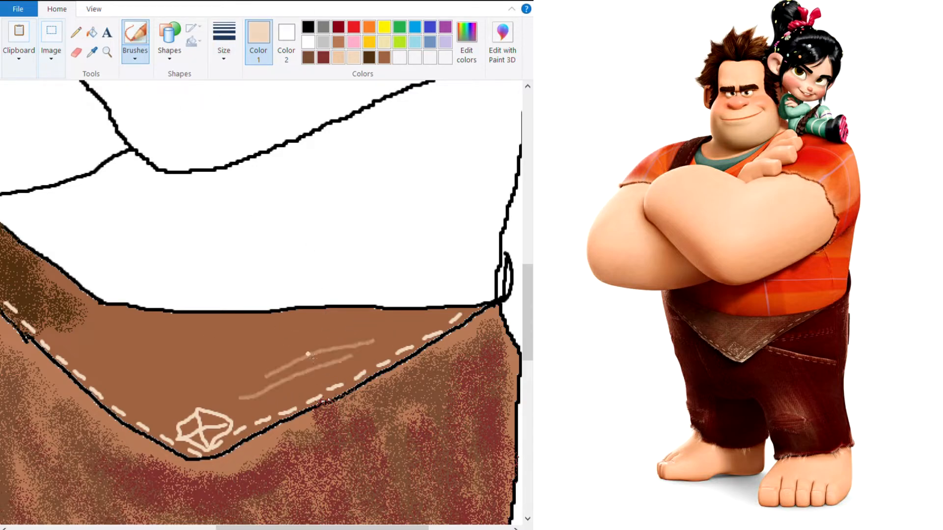
# - Undo the first light hatch lines and cover the waist flap with many short diagonal light peach strokes as fabric texture
pyautogui.hotkey('ctrl', 'z')
pyautogui.hotkey('ctrl', 'z')
pyautogui.moveTo(391, 328); pyautogui.dragTo(229, 410)
pyautogui.moveTo(379, 345)
pyautogui.mouseDown()
pyautogui.moveTo(250, 398)
pyautogui.moveTo(239, 390)
pyautogui.mouseUp()
pyautogui.moveTo(321, 351); pyautogui.dragTo(215, 403)
pyautogui.moveTo(276, 356); pyautogui.dragTo(226, 389)
pyautogui.moveTo(336, 327); pyautogui.dragTo(228, 368)
pyautogui.moveTo(251, 356); pyautogui.dragTo(189, 390)
pyautogui.moveTo(222, 360); pyautogui.dragTo(160, 406)
pyautogui.moveTo(207, 375); pyautogui.dragTo(145, 407)
pyautogui.moveTo(187, 370); pyautogui.dragTo(158, 399)
pyautogui.moveTo(290, 364); pyautogui.dragTo(166, 405)
pyautogui.moveTo(268, 353); pyautogui.dragTo(178, 405)
pyautogui.moveTo(301, 333); pyautogui.dragTo(199, 390)
pyautogui.moveTo(343, 334); pyautogui.dragTo(261, 380)
pyautogui.moveTo(378, 333); pyautogui.dragTo(275, 378)
pyautogui.moveTo(417, 333)
pyautogui.mouseDown()
pyautogui.moveTo(351, 364)
pyautogui.moveTo(355, 347)
pyautogui.mouseUp()
pyautogui.moveTo(344, 346)
pyautogui.mouseDown()
pyautogui.moveTo(313, 344)
pyautogui.moveTo(259, 371)
pyautogui.mouseUp()
pyautogui.moveTo(290, 331)
pyautogui.mouseDown()
pyautogui.moveTo(232, 367)
pyautogui.moveTo(231, 358)
pyautogui.mouseUp()
pyautogui.moveTo(236, 342); pyautogui.dragTo(140, 390)
pyautogui.moveTo(187, 339); pyautogui.dragTo(123, 390)
pyautogui.moveTo(181, 342); pyautogui.dragTo(133, 371)
pyautogui.moveTo(149, 334); pyautogui.dragTo(102, 364)
pyautogui.moveTo(142, 334); pyautogui.dragTo(106, 357)
# - Fill both crossed arms, the hand and its fingers with the custom peach skin tone
pyautogui.scroll(-2, 402, 383)
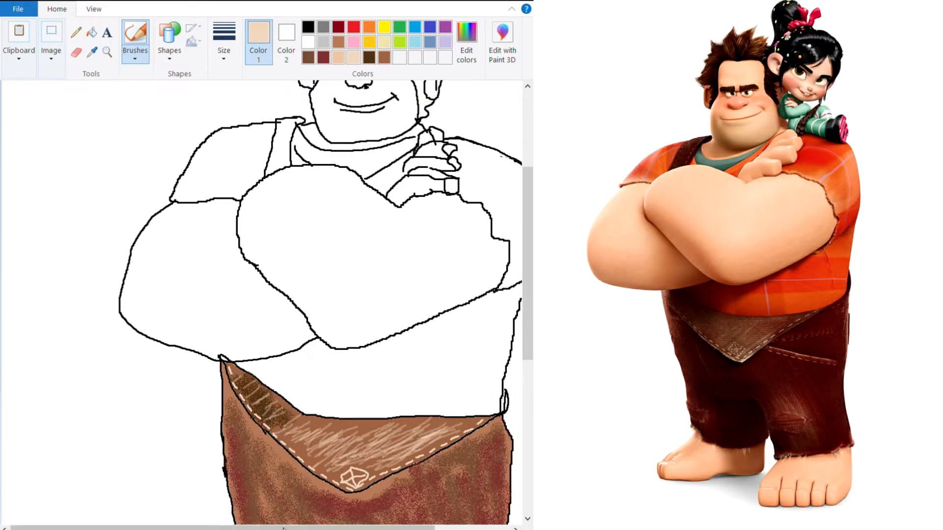
pyautogui.moveTo(247, 528); pyautogui.dragTo(255, 529)
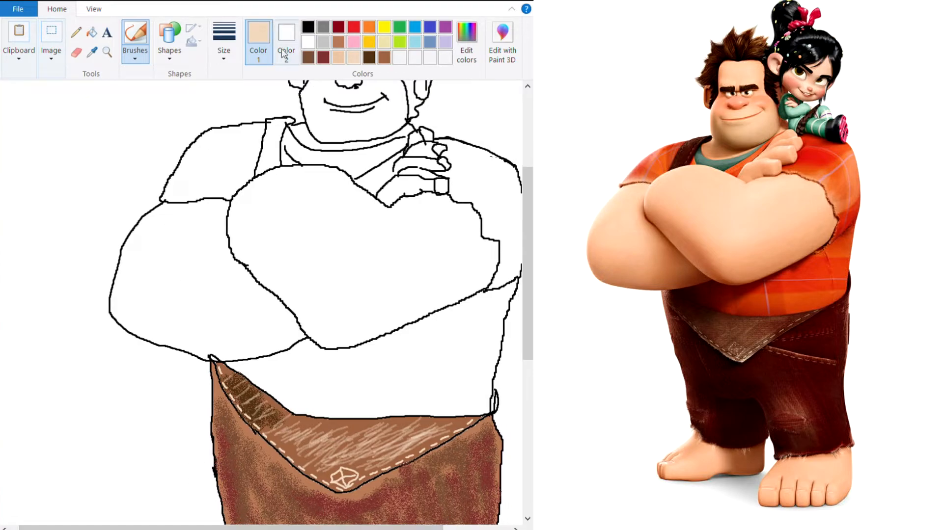
pyautogui.click(335, 61)
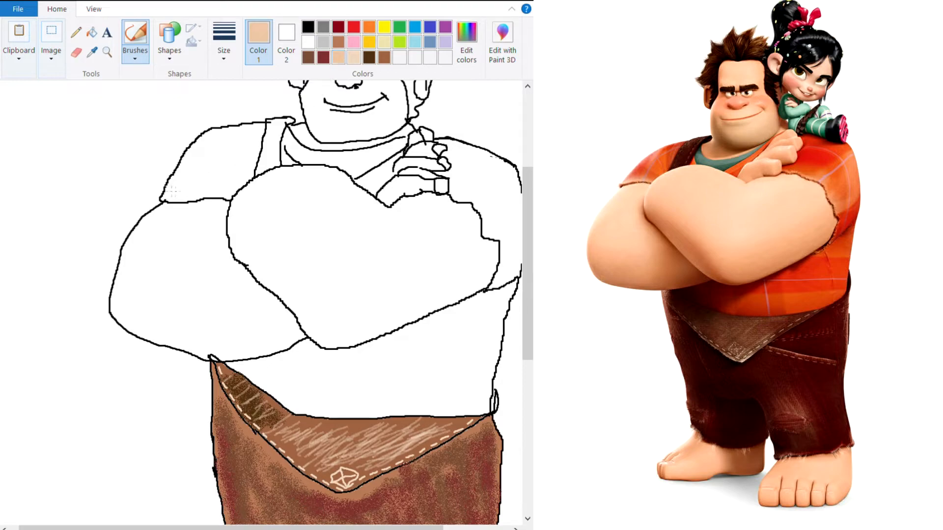
pyautogui.click(91, 32)
pyautogui.click(216, 269)
pyautogui.click(338, 254)
pyautogui.click(399, 195)
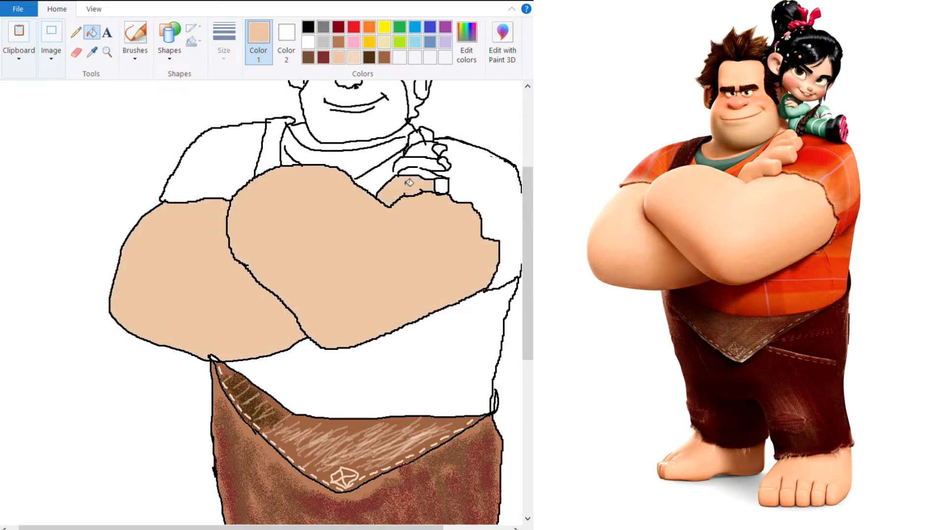
pyautogui.click(423, 176)
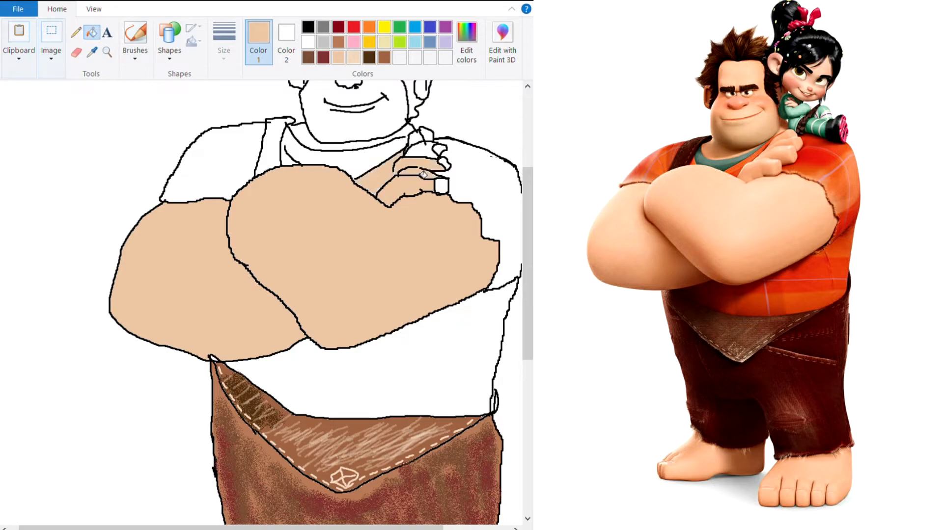
pyautogui.click(428, 155)
pyautogui.click(418, 141)
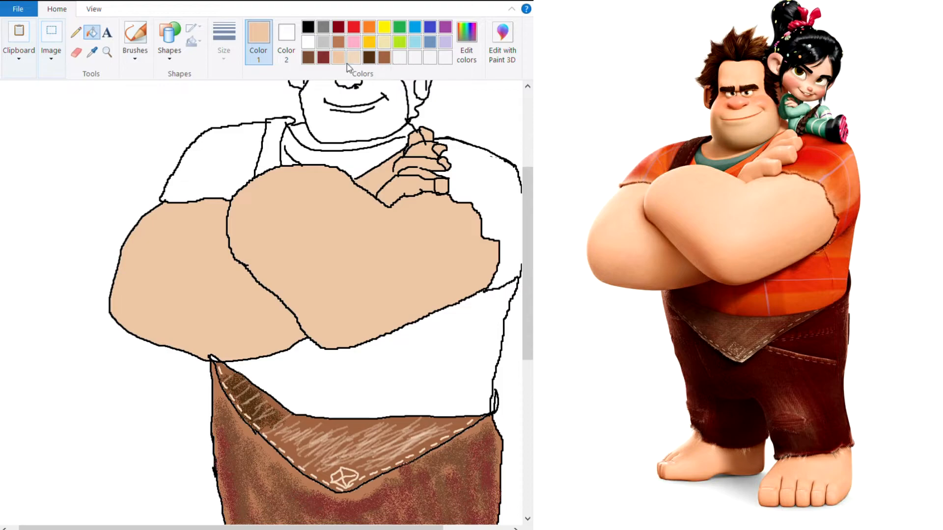
# - Shade the undersides of both arms with textured medium brown and the rear arm beside the overlap with dark brown
pyautogui.click(384, 57)
pyautogui.click(135, 34)
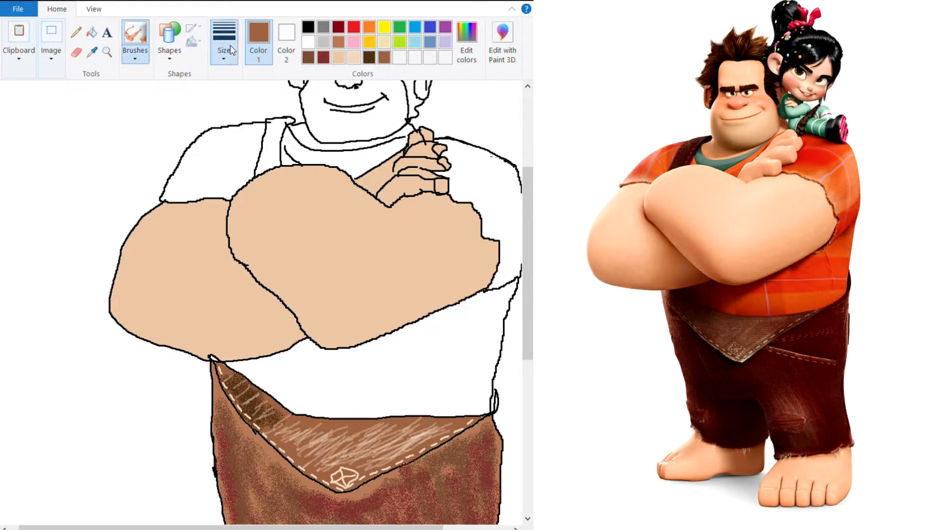
pyautogui.moveTo(179, 344)
pyautogui.mouseDown()
pyautogui.moveTo(121, 315)
pyautogui.moveTo(251, 354)
pyautogui.moveTo(302, 339)
pyautogui.moveTo(187, 304)
pyautogui.moveTo(280, 268)
pyautogui.moveTo(339, 334)
pyautogui.moveTo(494, 273)
pyautogui.mouseUp()
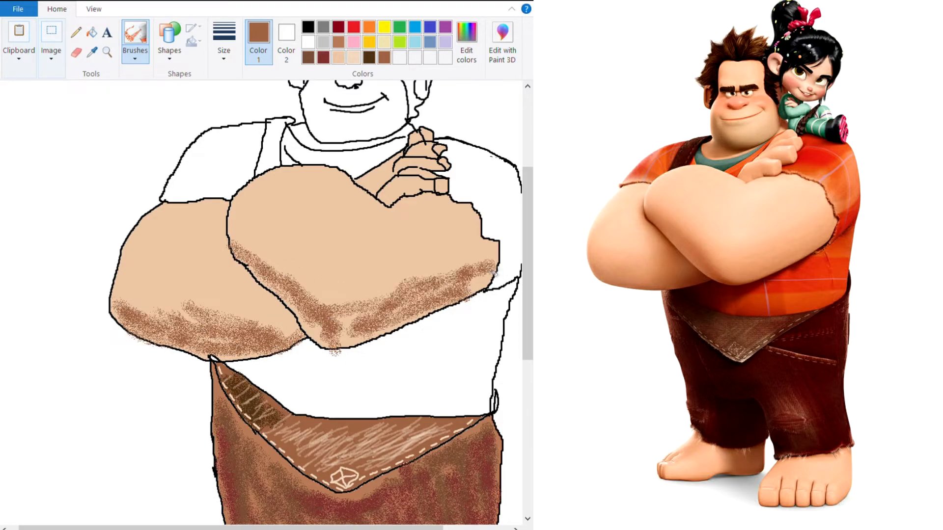
pyautogui.moveTo(238, 260); pyautogui.dragTo(307, 321)
pyautogui.moveTo(275, 289); pyautogui.dragTo(311, 327)
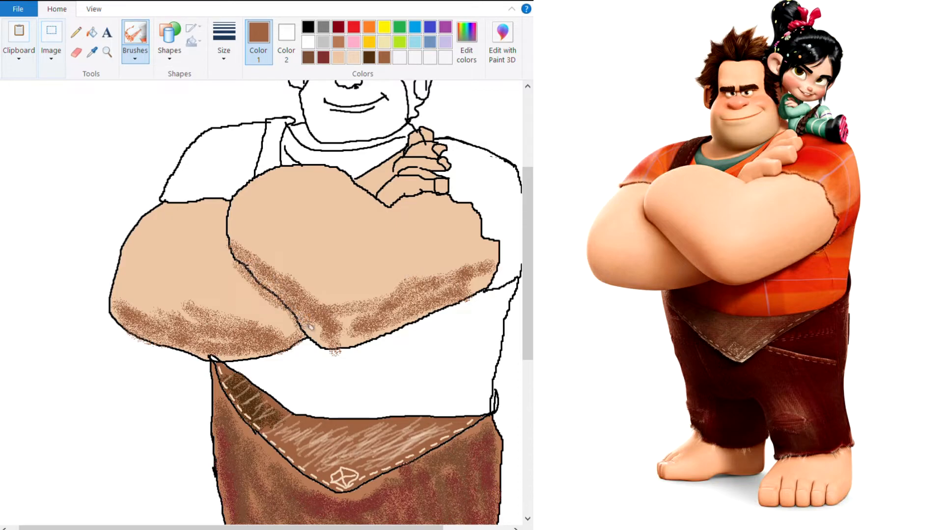
pyautogui.click(369, 57)
pyautogui.moveTo(249, 289)
pyautogui.mouseDown()
pyautogui.moveTo(305, 317)
pyautogui.moveTo(284, 326)
pyautogui.moveTo(245, 285)
pyautogui.moveTo(288, 316)
pyautogui.mouseUp()
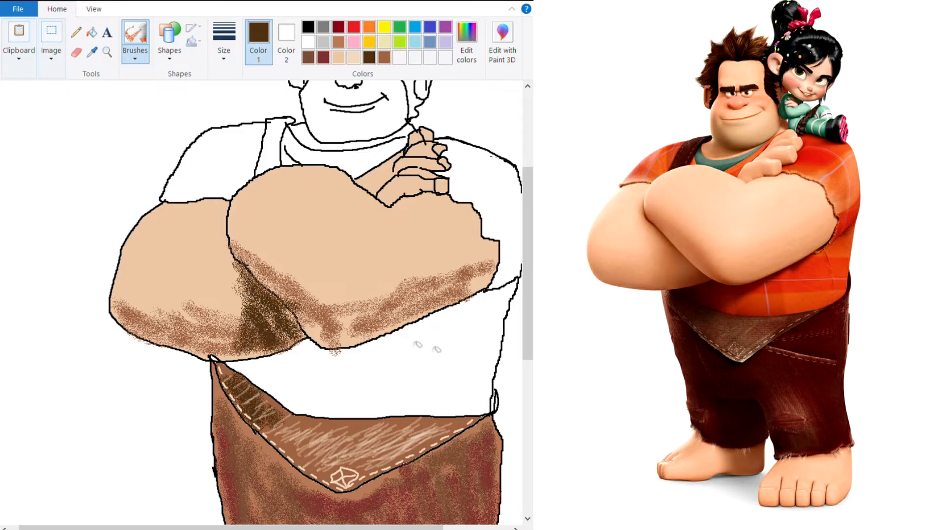
# - Fill the overall strap on Ralph's shoulder with the custom medium brown
pyautogui.scroll(-2, 400, 342)
pyautogui.scroll(2, 287, 339)
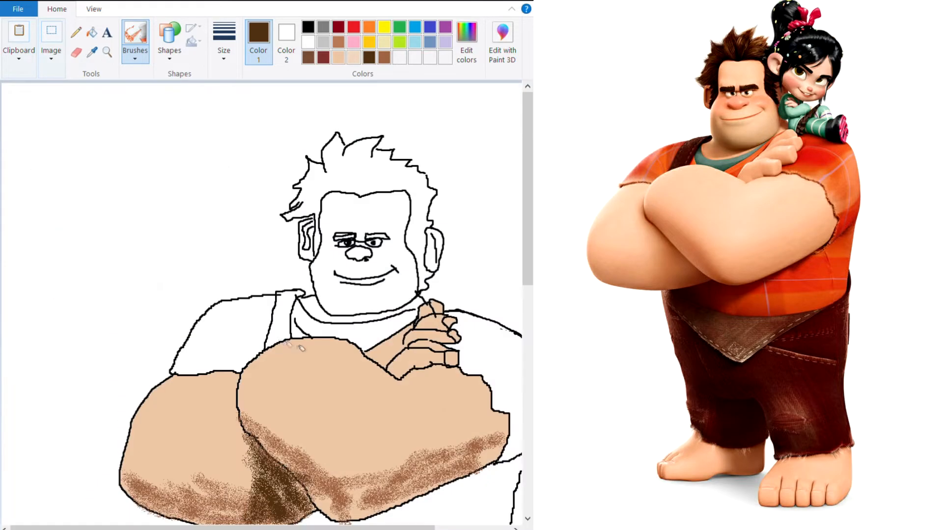
pyautogui.scroll(-4, 391, 369)
pyautogui.scroll(2, 355, 445)
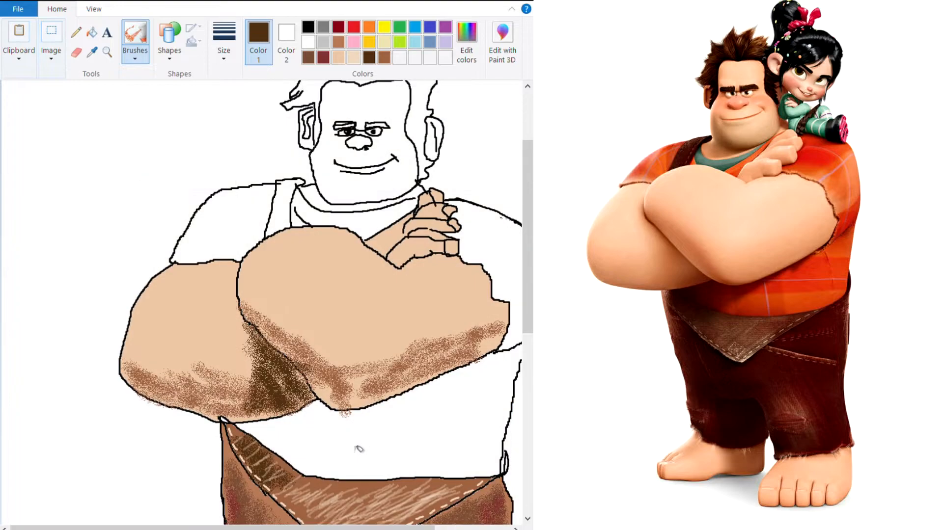
pyautogui.scroll(-2, 312, 329)
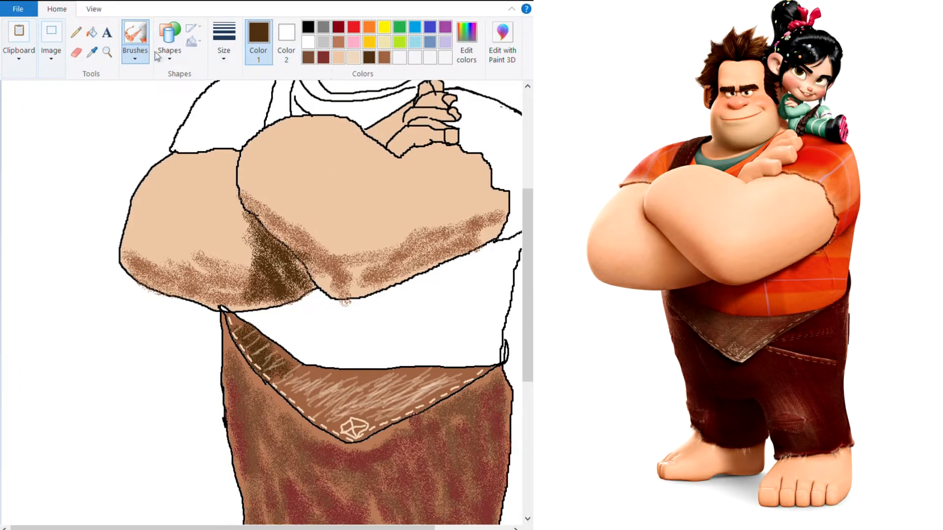
pyautogui.click(96, 53)
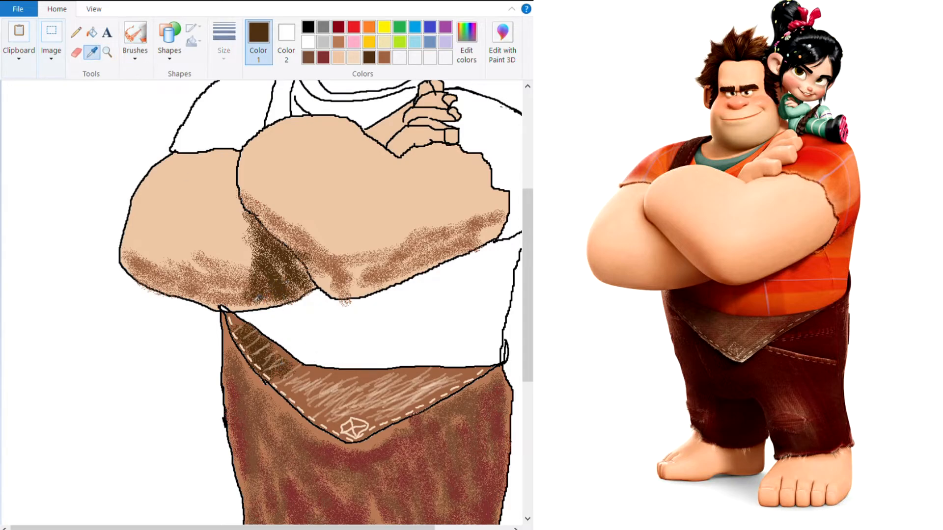
pyautogui.click(259, 298)
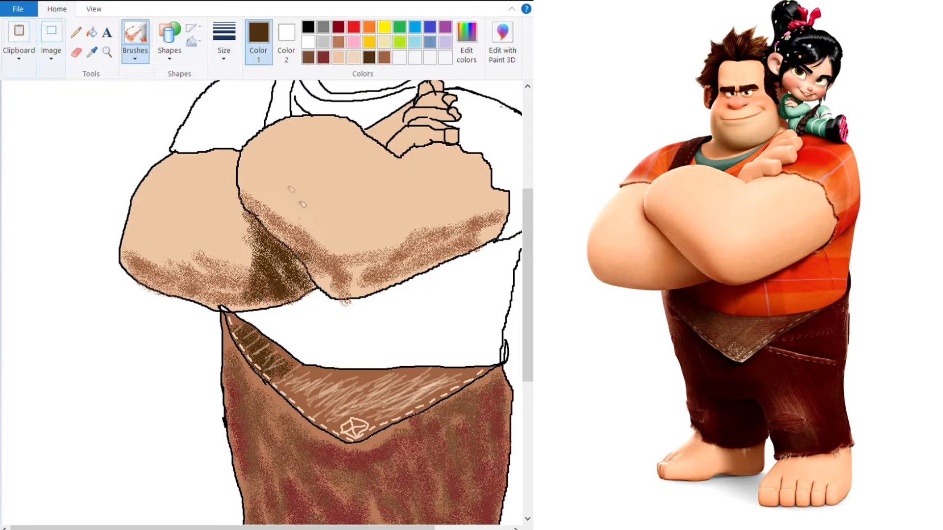
pyautogui.scroll(3, 275, 260)
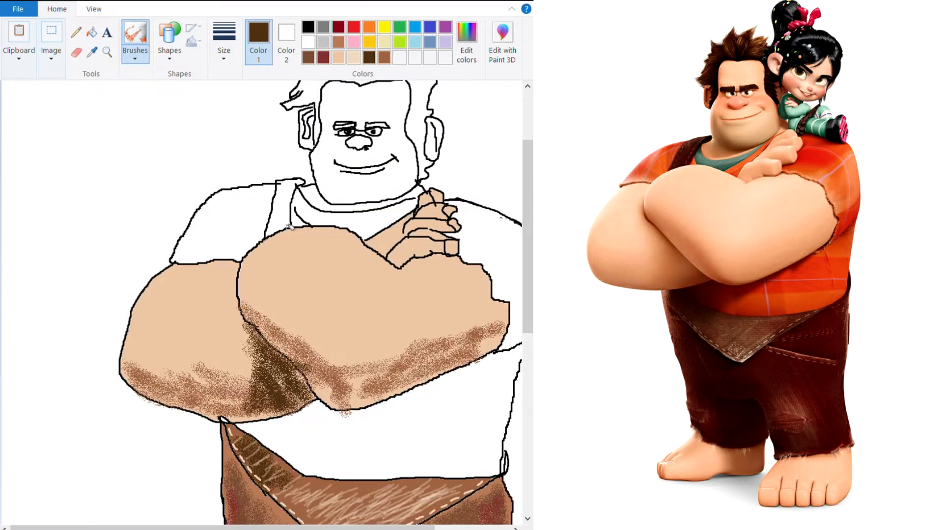
pyautogui.hscroll(5, 446, 406)
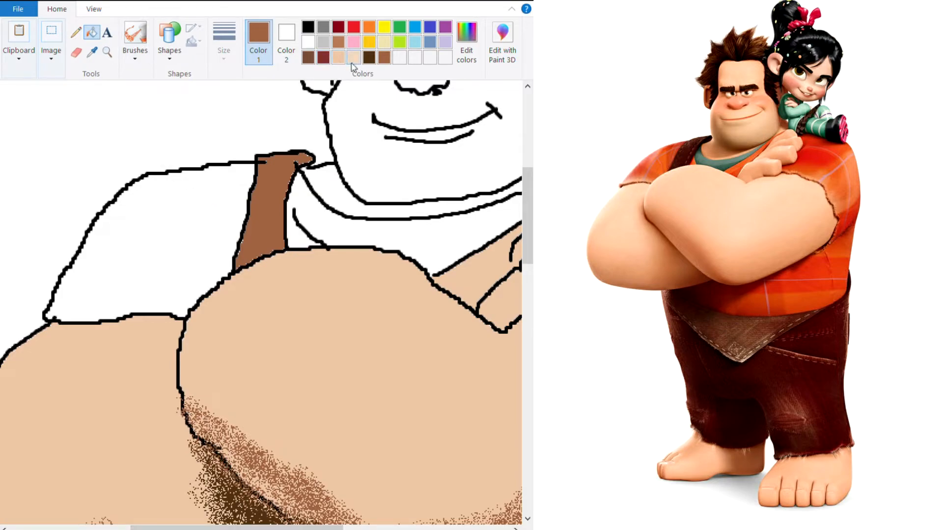
# - Add peach dashed stitching along the strap's edges and shade its lower part with textured dark brown
pyautogui.click(339, 58)
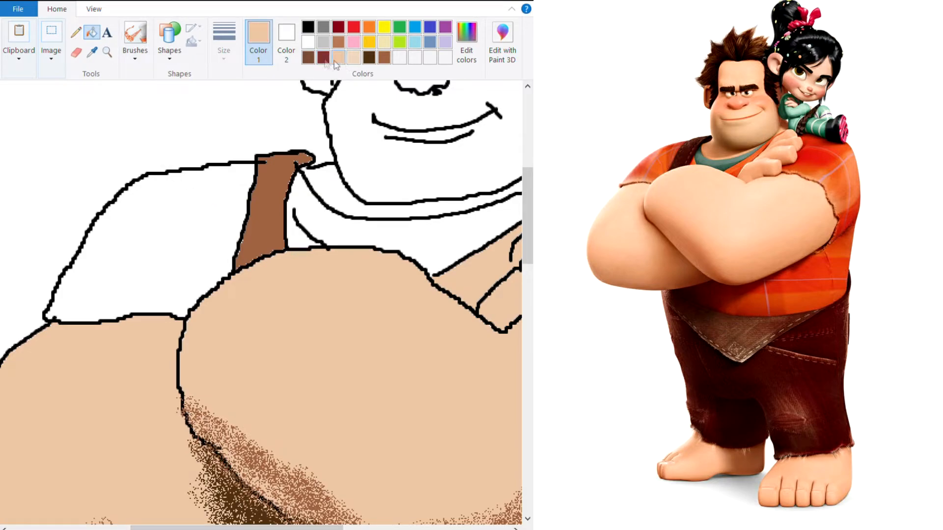
pyautogui.click(131, 39)
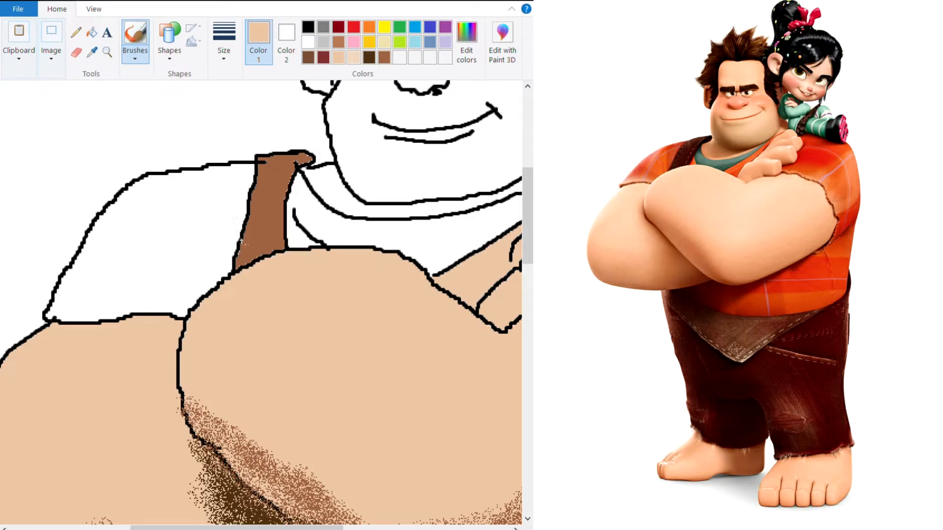
pyautogui.moveTo(246, 237); pyautogui.dragTo(244, 248)
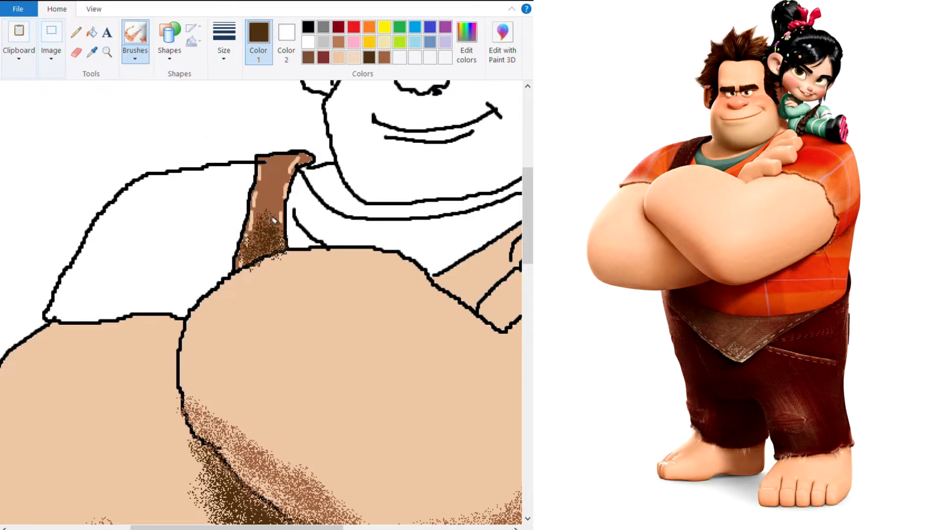
pyautogui.moveTo(268, 211)
pyautogui.mouseDown()
pyautogui.moveTo(262, 250)
pyautogui.moveTo(269, 228)
pyautogui.mouseUp()
pyautogui.scroll(-3, 275, 306)
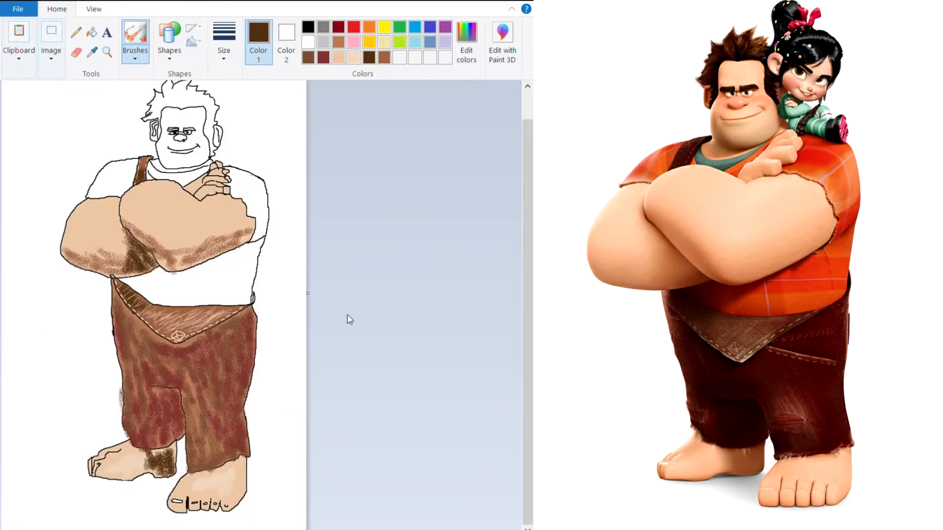
pyautogui.scroll(2, 301, 320)
pyautogui.moveTo(219, 528); pyautogui.dragTo(294, 528)
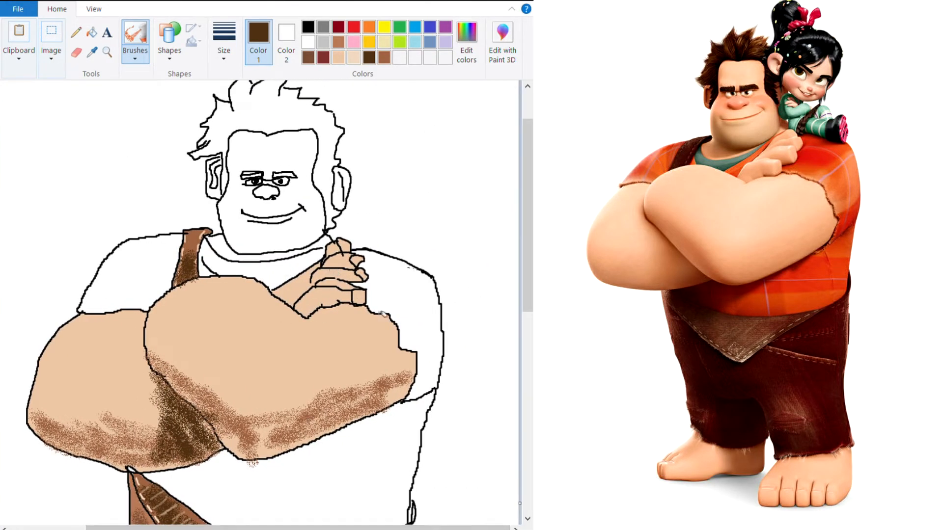
# - Fill the shirt's torso, the sleeve beside the hand and the sleeve beside the strap with a custom bright orange
pyautogui.scroll(-3, 383, 326)
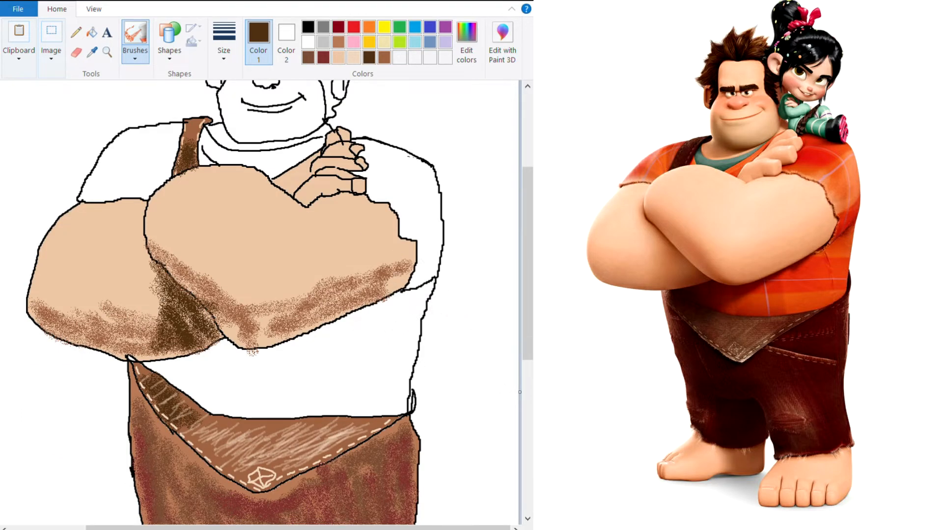
pyautogui.click(370, 31)
pyautogui.click(92, 33)
pyautogui.click(357, 381)
pyautogui.click(357, 381)
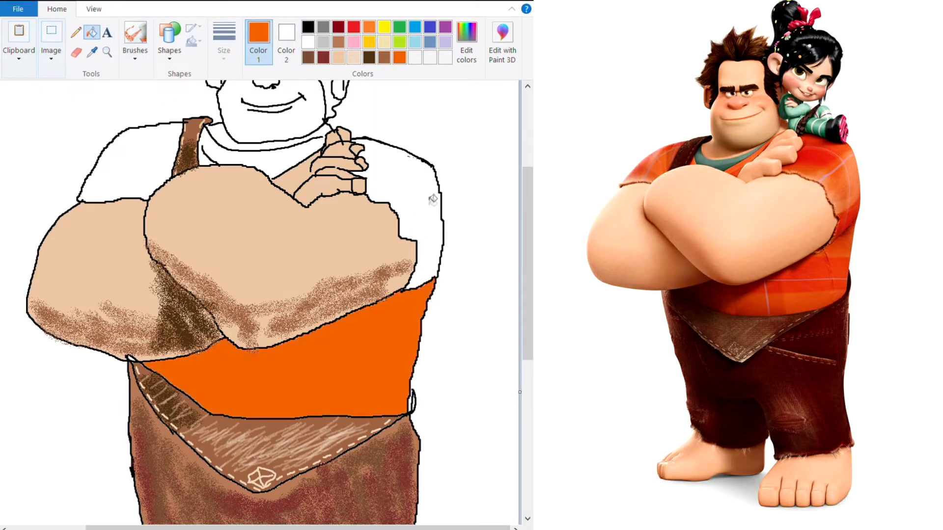
pyautogui.click(423, 189)
pyautogui.click(148, 162)
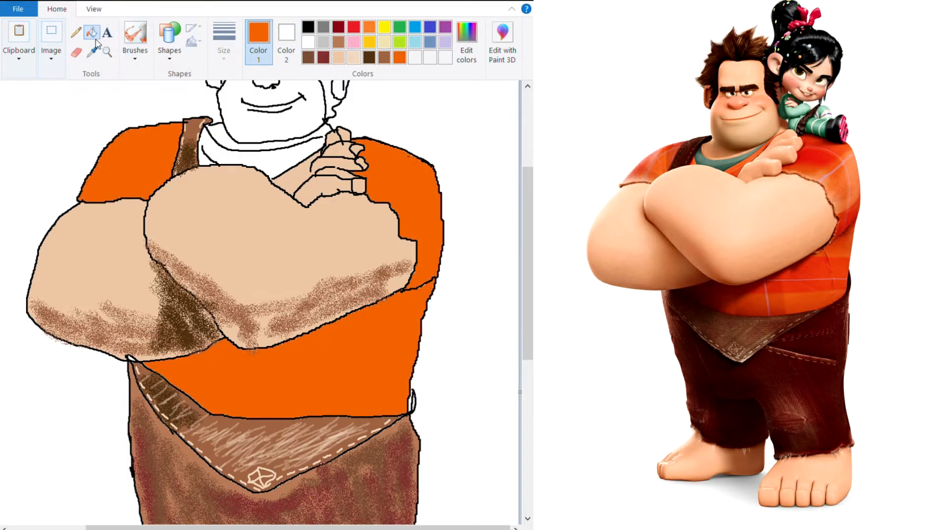
# - Close off the shirt patch between the collar and the hand in black and fill it with the custom bright orange
pyautogui.click(308, 27)
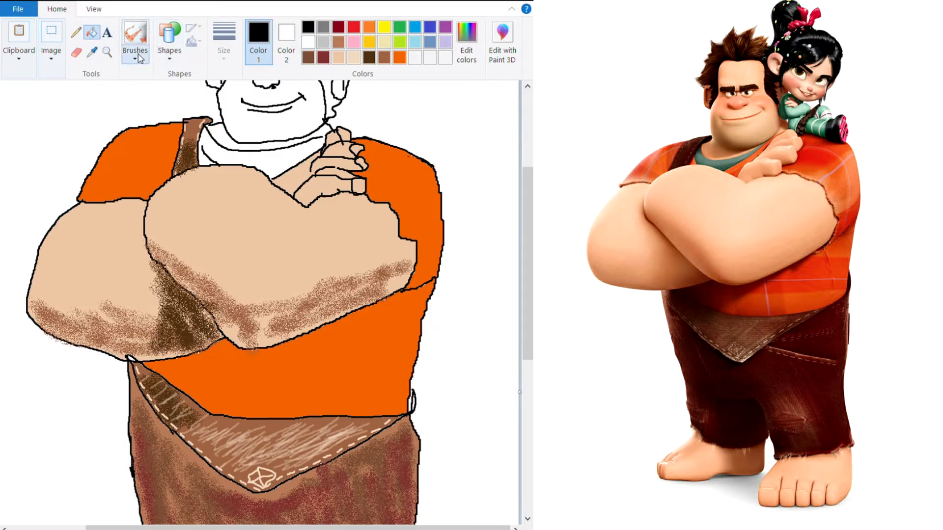
pyautogui.click(135, 34)
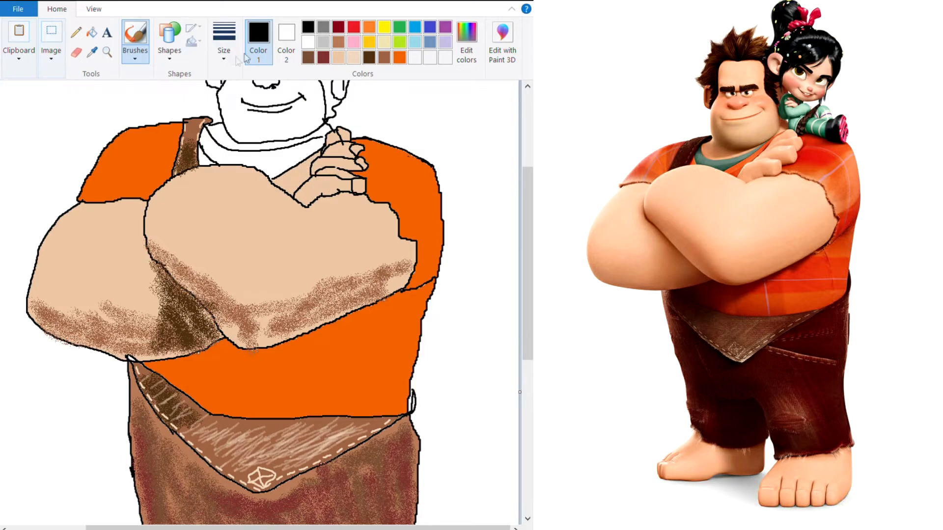
pyautogui.click(91, 32)
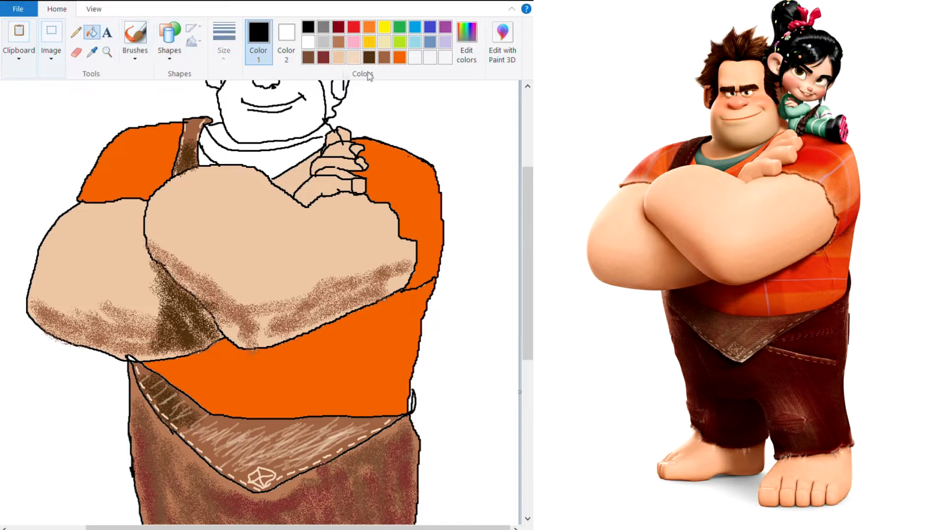
pyautogui.click(400, 57)
pyautogui.click(296, 168)
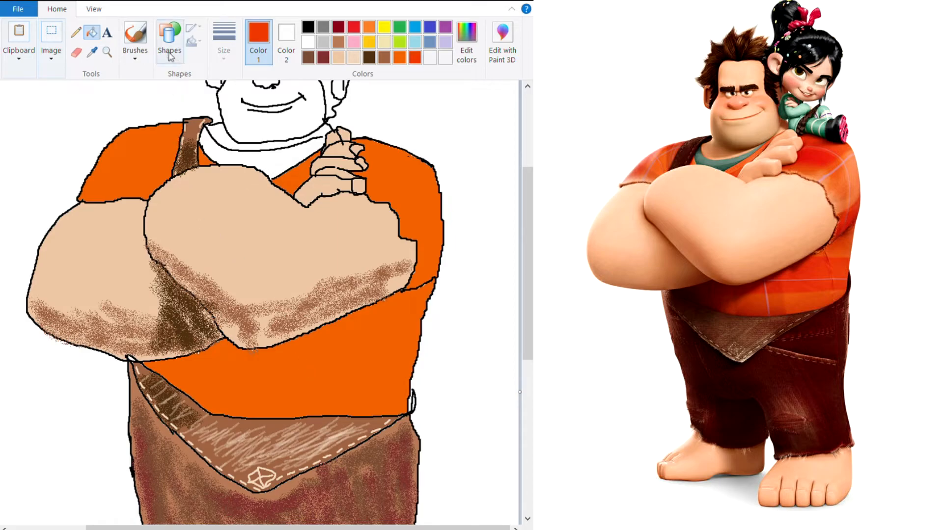
# - Outline a horizontal stripe across the shirt below the arms in custom red-orange and fill it with the same color
pyautogui.click(135, 36)
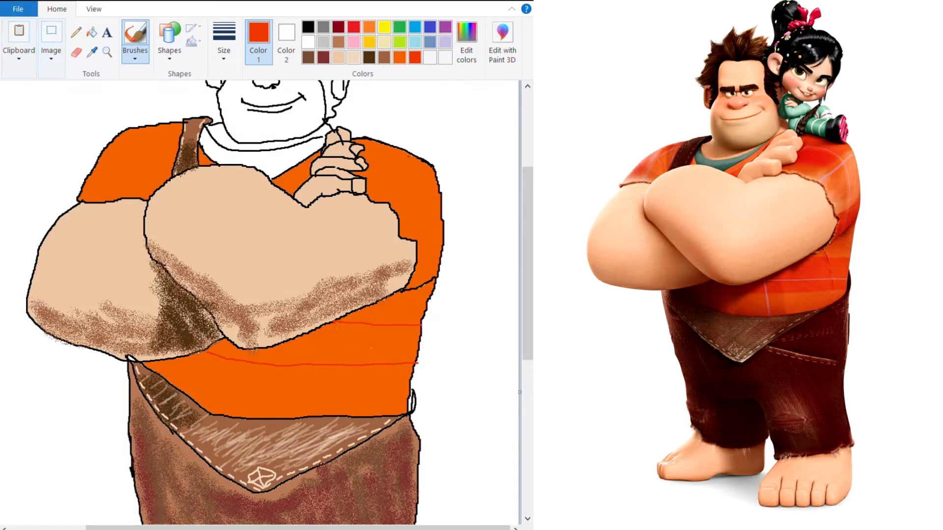
pyautogui.click(92, 32)
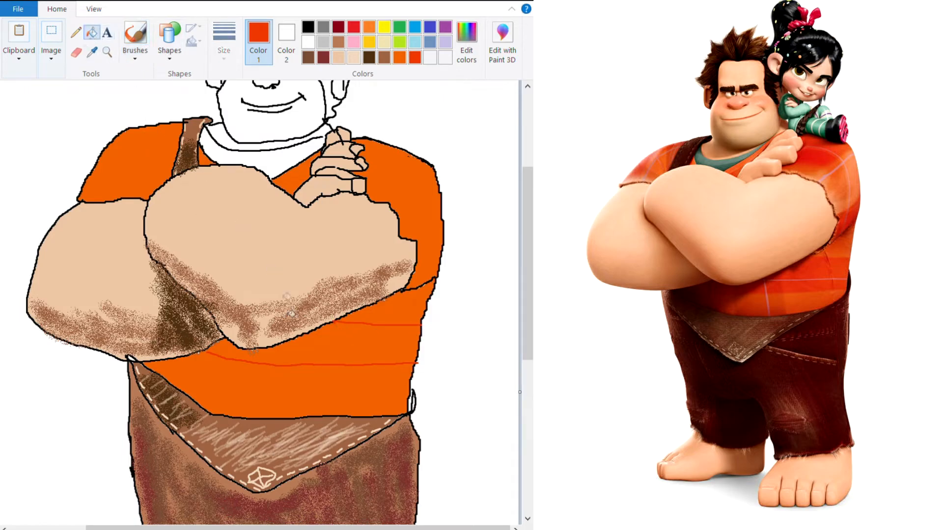
pyautogui.click(346, 352)
pyautogui.hotkey('ctrl', 'z')
pyautogui.scroll(3, 333, 410)
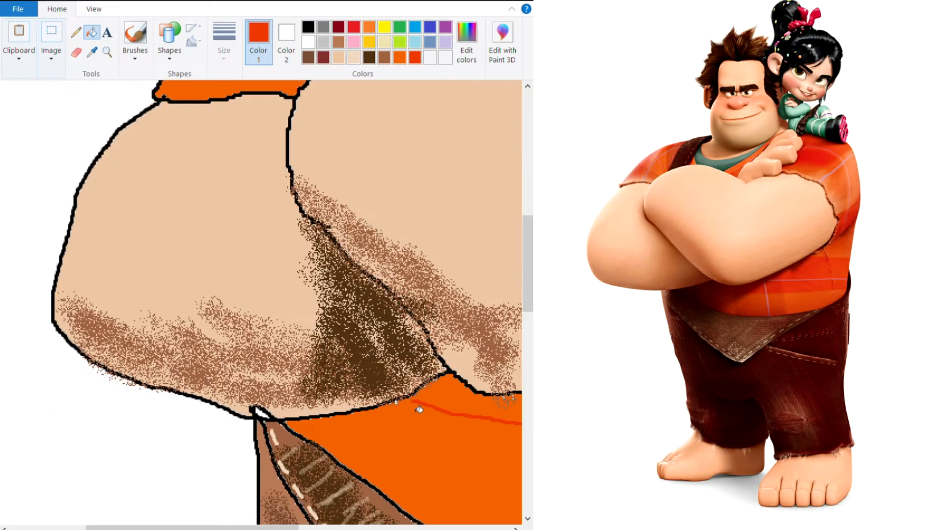
pyautogui.hscroll(5, 419, 410)
pyautogui.scroll(-2, 419, 410)
pyautogui.click(364, 283)
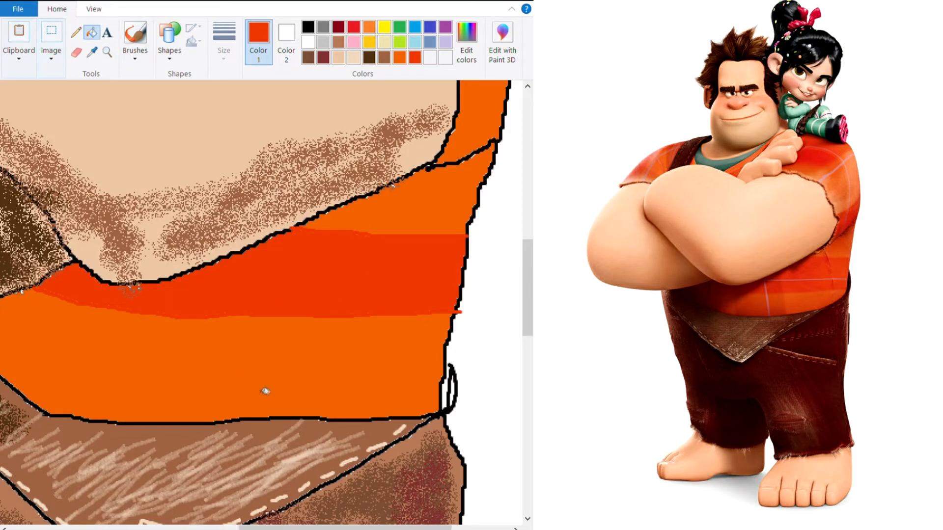
# - Outline a vertical band down the middle of the shirt's lower part in custom brownish orange and fill it
pyautogui.scroll(3, 402, 260)
pyautogui.scroll(-3, 385, 290)
pyautogui.moveTo(249, 528); pyautogui.dragTo(214, 527)
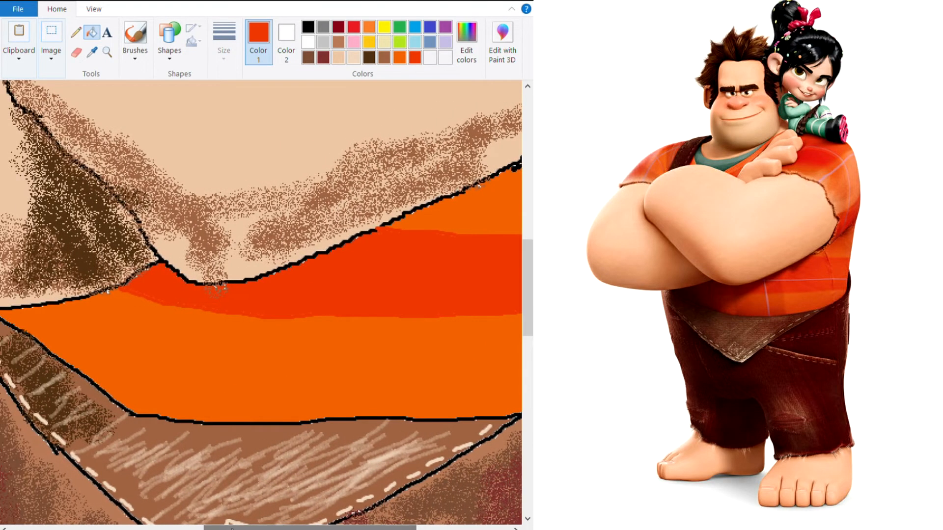
pyautogui.click(399, 58)
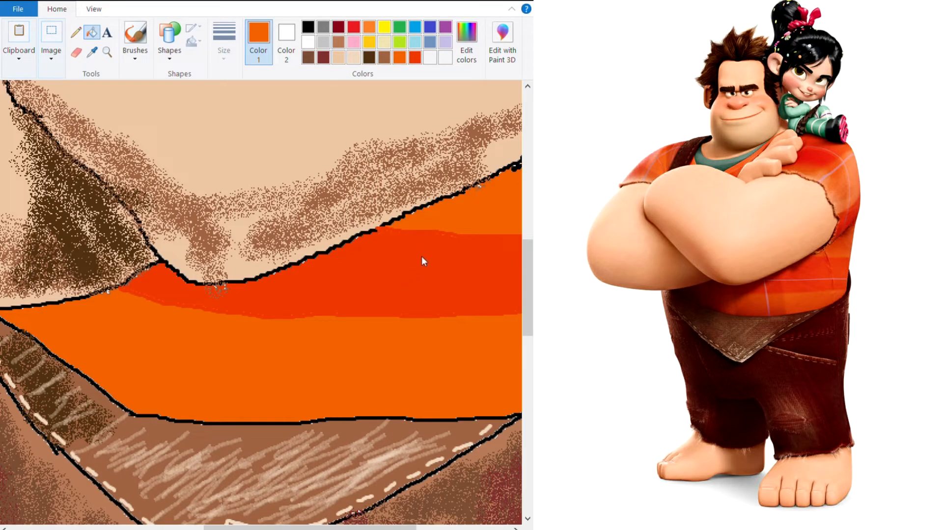
pyautogui.click(140, 357)
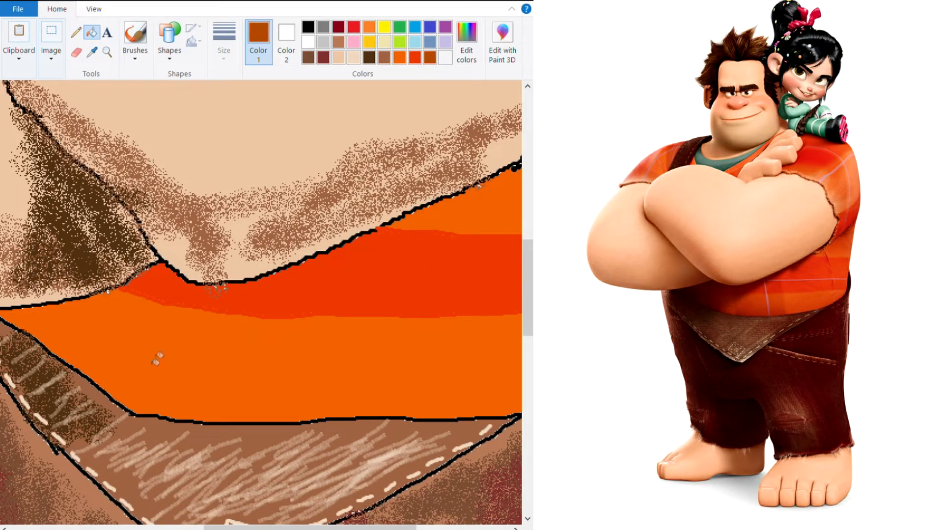
pyautogui.click(131, 42)
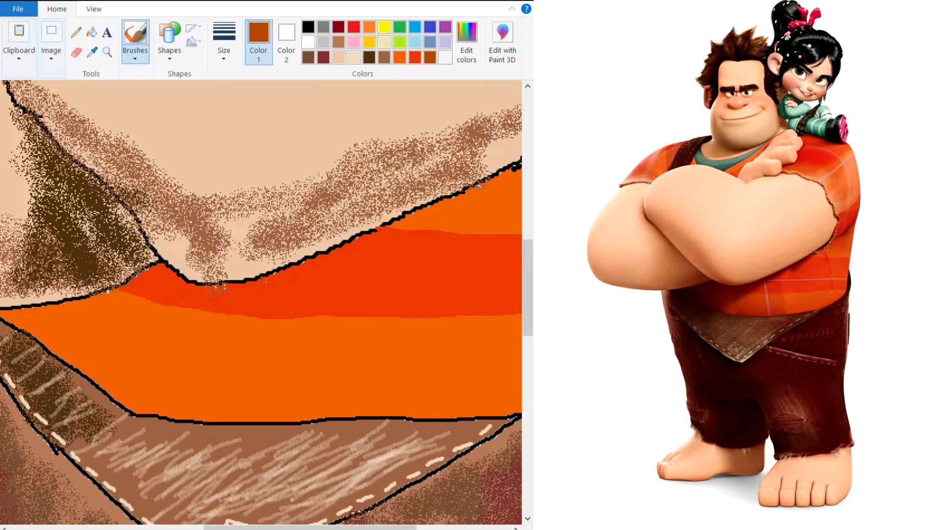
pyautogui.moveTo(262, 284); pyautogui.dragTo(260, 404)
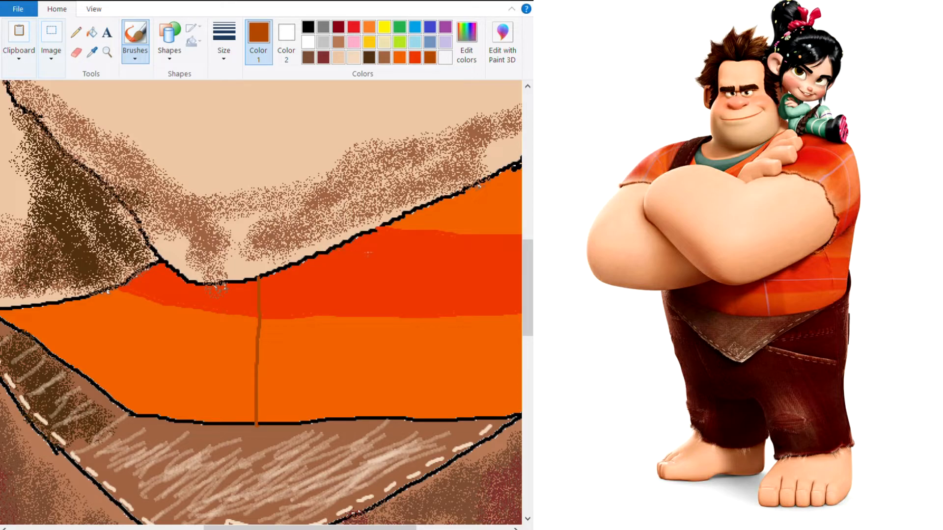
pyautogui.moveTo(363, 265); pyautogui.dragTo(347, 421)
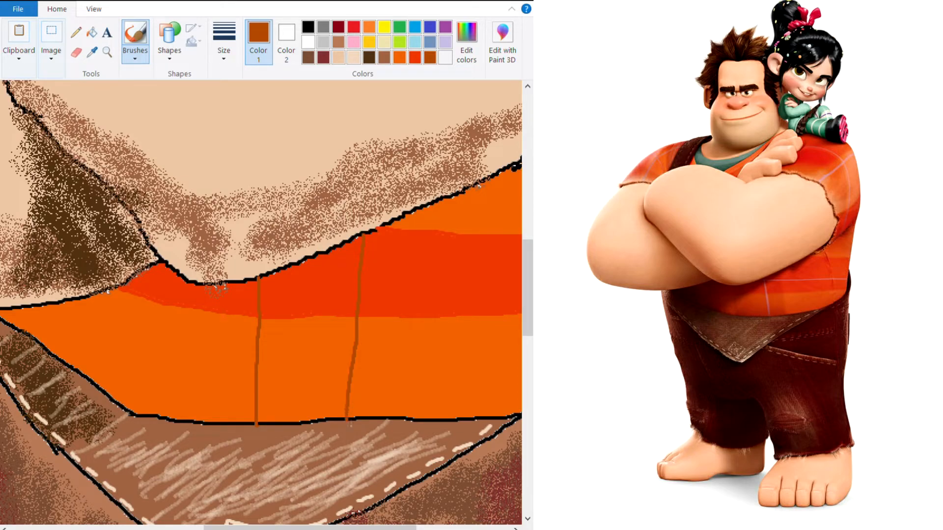
pyautogui.click(92, 32)
pyautogui.click(324, 353)
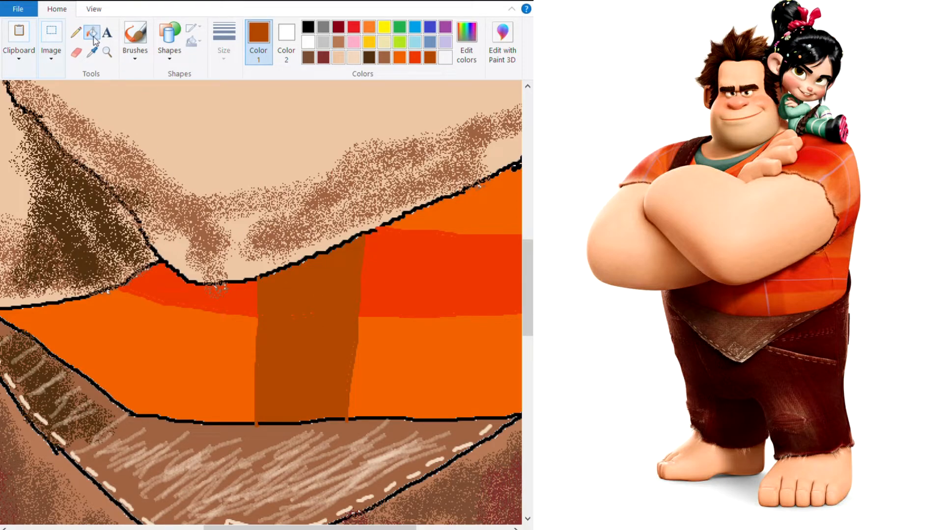
# - Paint thin light gray plaid lines along the horizontal stripe and down the vertical band of the shirt
pyautogui.click(135, 37)
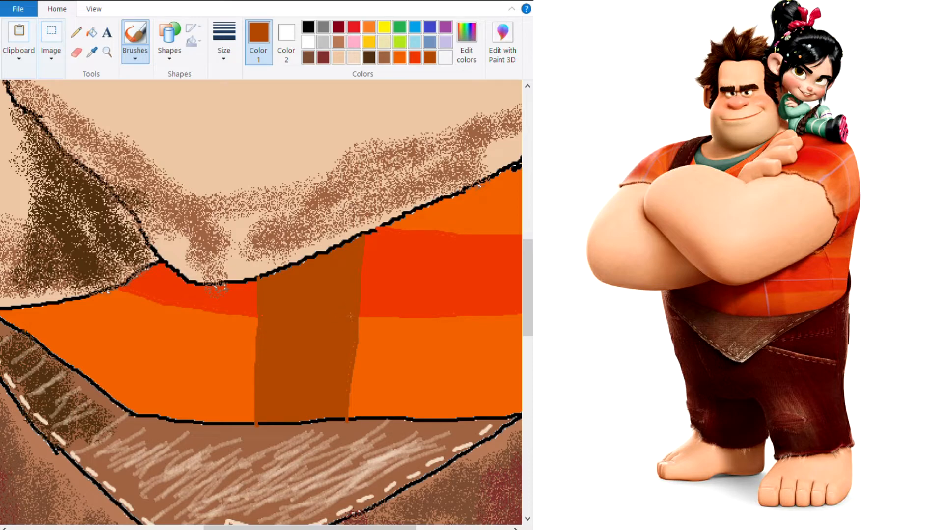
pyautogui.scroll(-1, 325, 322)
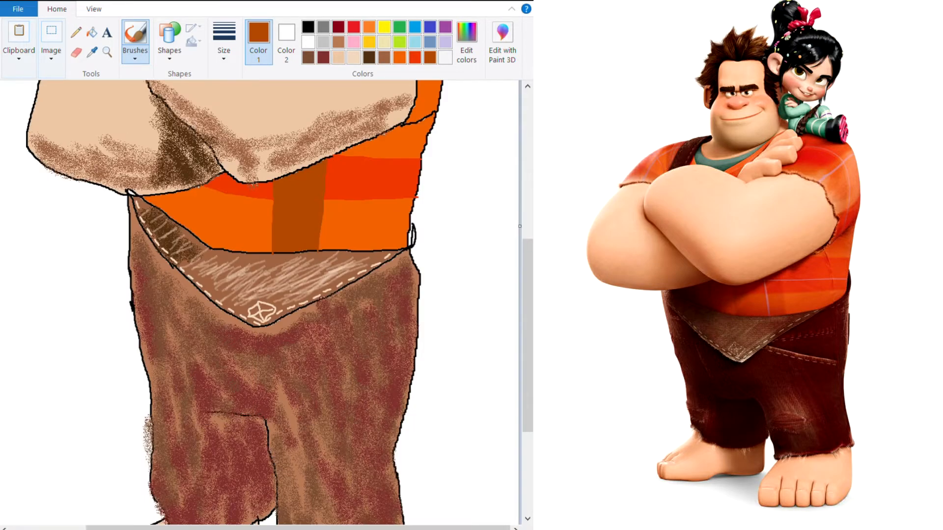
pyautogui.scroll(2, 325, 321)
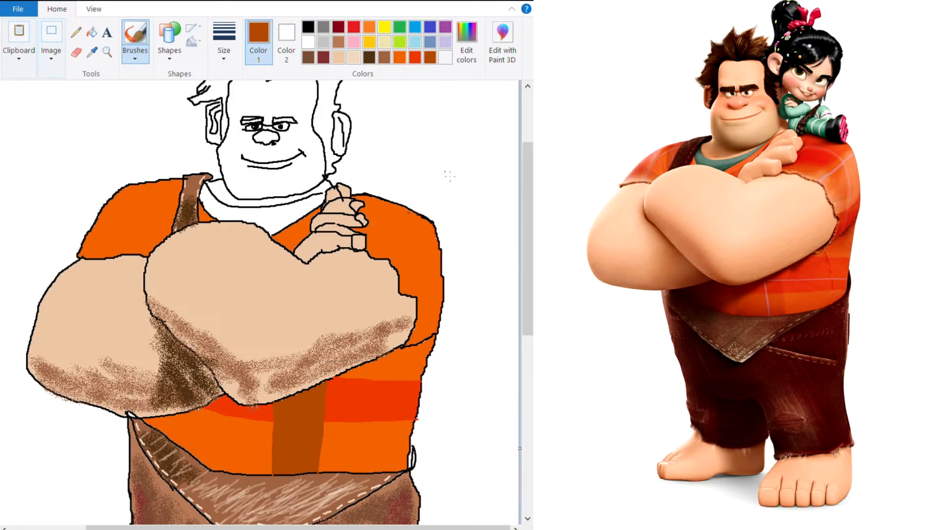
pyautogui.click(323, 43)
pyautogui.moveTo(423, 406); pyautogui.dragTo(294, 403)
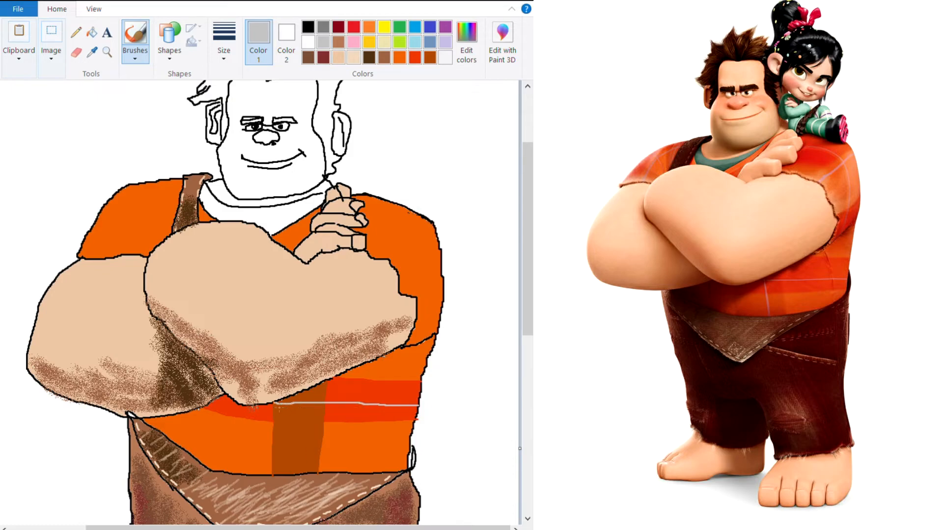
pyautogui.scroll(1, 265, 406)
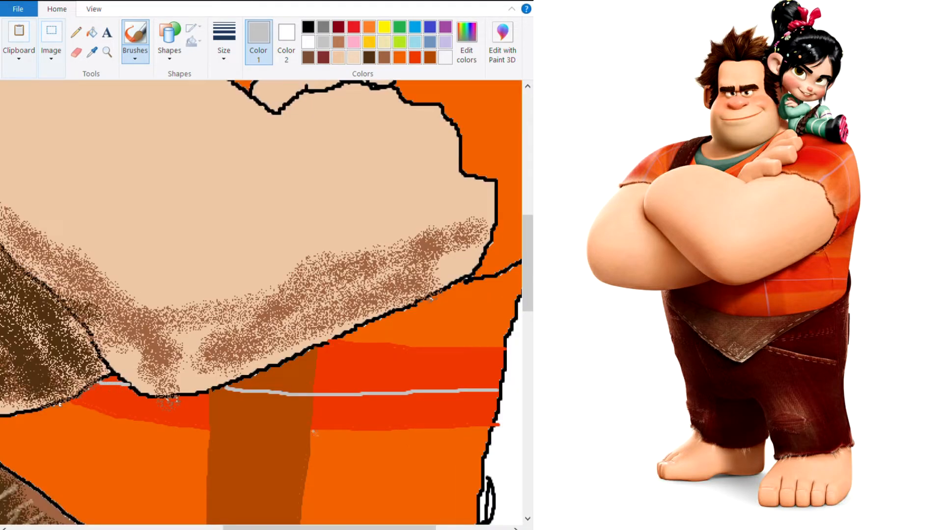
pyautogui.scroll(-3, 295, 383)
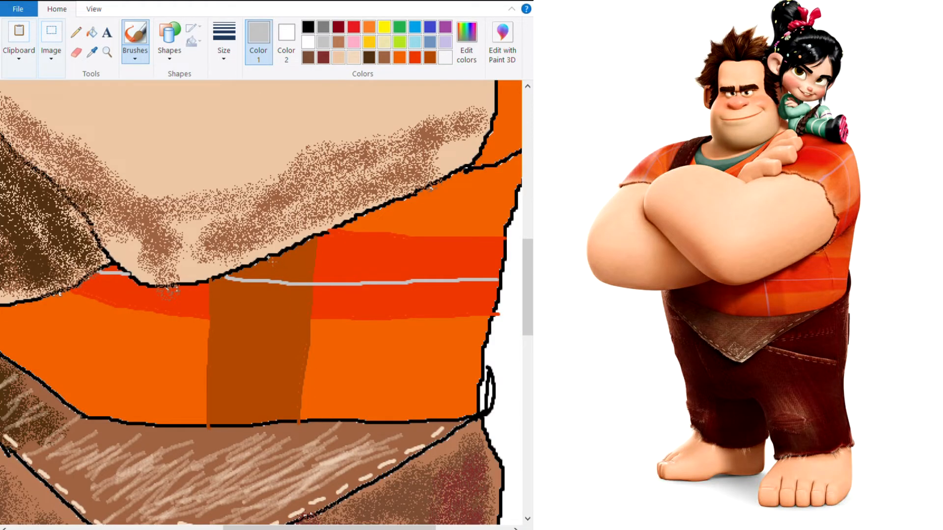
pyautogui.moveTo(273, 262); pyautogui.dragTo(256, 420)
# - Shade the shirt below the crossed arms and above the waist flap with a textured brush in dark brown
pyautogui.scroll(-1, 255, 420)
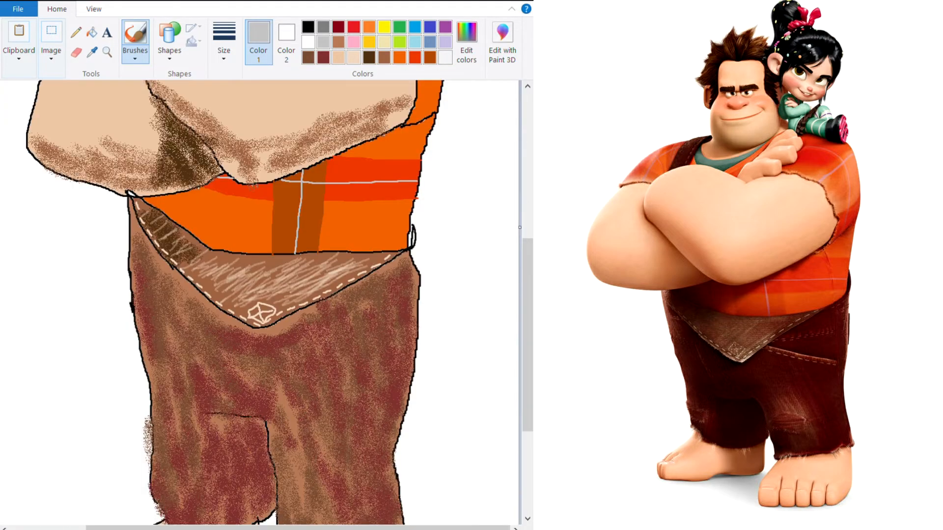
pyautogui.scroll(2, 294, 344)
pyautogui.scroll(3, 285, 332)
pyautogui.click(309, 57)
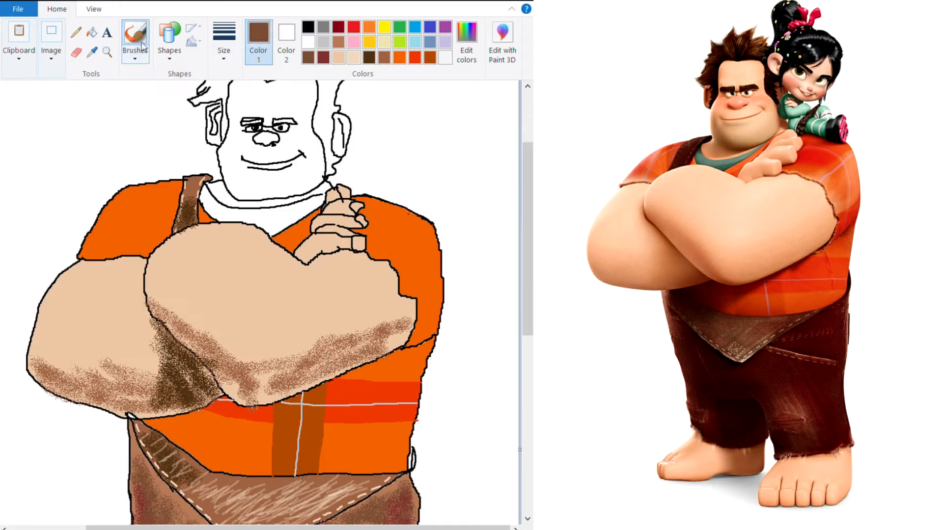
pyautogui.click(216, 82)
pyautogui.click(231, 55)
pyautogui.click(234, 154)
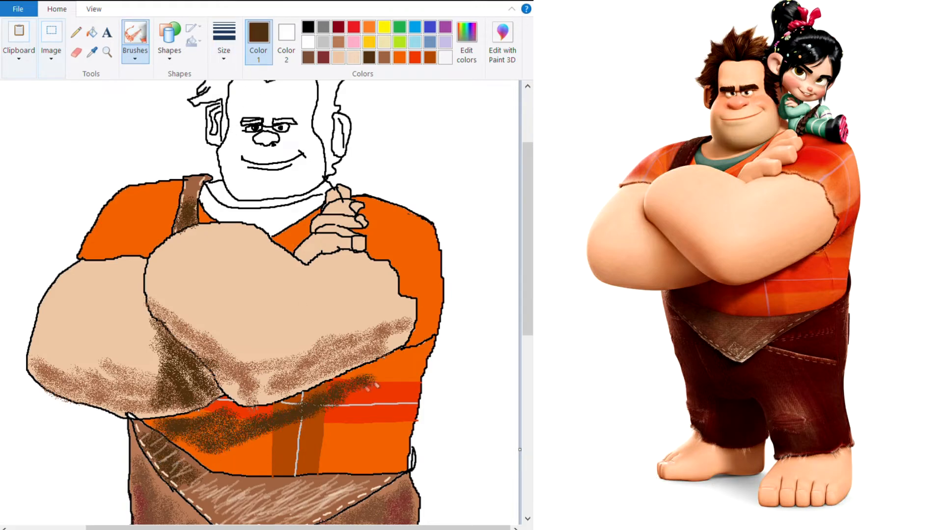
pyautogui.moveTo(356, 378)
pyautogui.mouseDown()
pyautogui.moveTo(412, 346)
pyautogui.moveTo(428, 351)
pyautogui.moveTo(375, 378)
pyautogui.mouseUp()
pyautogui.moveTo(256, 435)
pyautogui.mouseDown()
pyautogui.moveTo(232, 470)
pyautogui.moveTo(280, 471)
pyautogui.moveTo(332, 454)
pyautogui.moveTo(294, 473)
pyautogui.moveTo(251, 461)
pyautogui.moveTo(238, 471)
pyautogui.moveTo(276, 472)
pyautogui.moveTo(229, 474)
pyautogui.moveTo(182, 442)
pyautogui.mouseUp()
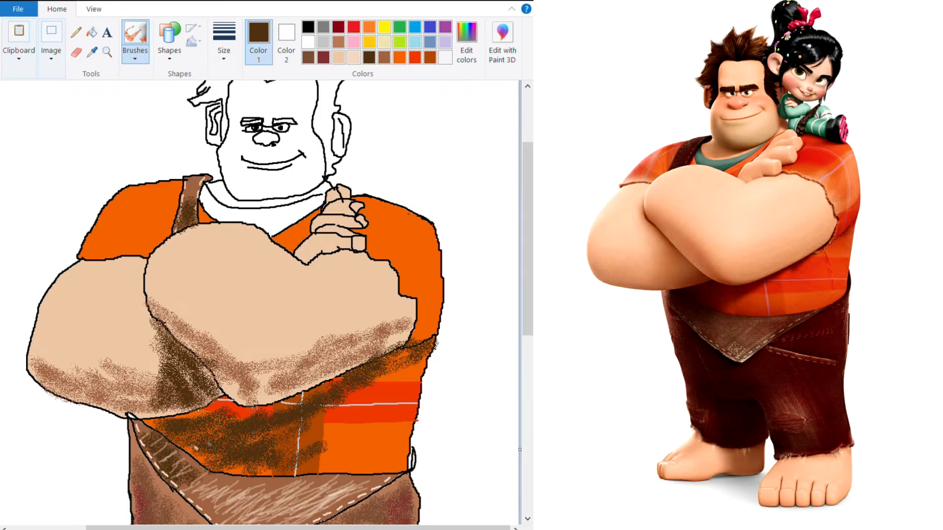
# - Fill the undershirt visible at Ralph's neckline with blue-gray
pyautogui.scroll(-3, 481, 403)
pyautogui.scroll(3, 412, 412)
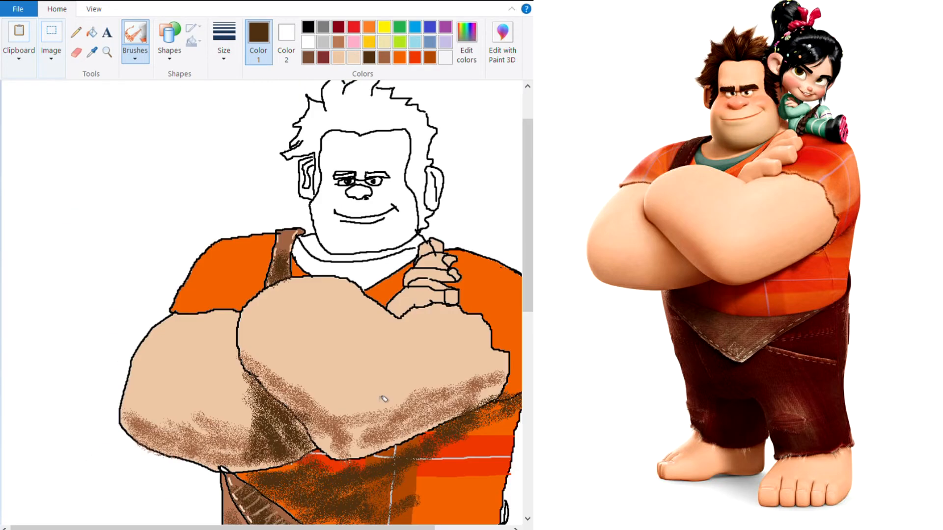
pyautogui.moveTo(339, 528); pyautogui.dragTo(415, 528)
pyautogui.scroll(2, 423, 470)
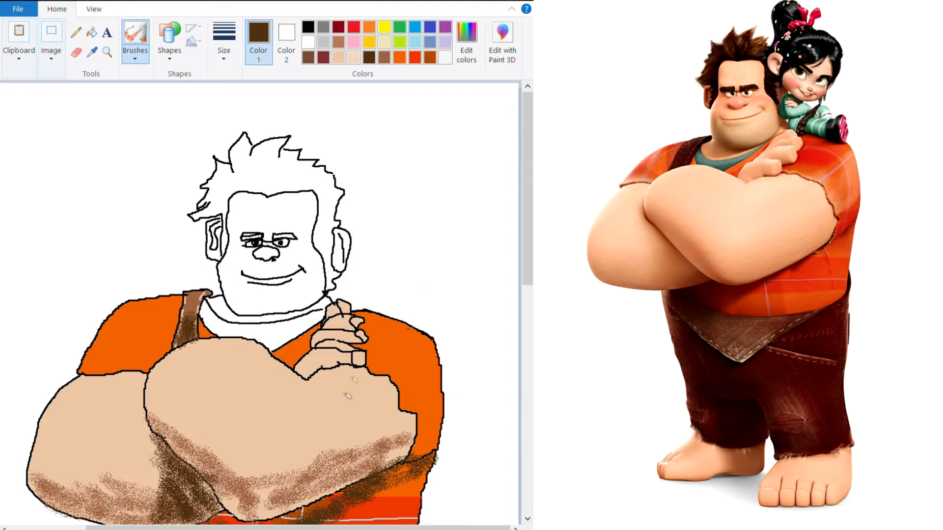
pyautogui.click(91, 32)
pyautogui.click(430, 42)
pyautogui.click(260, 328)
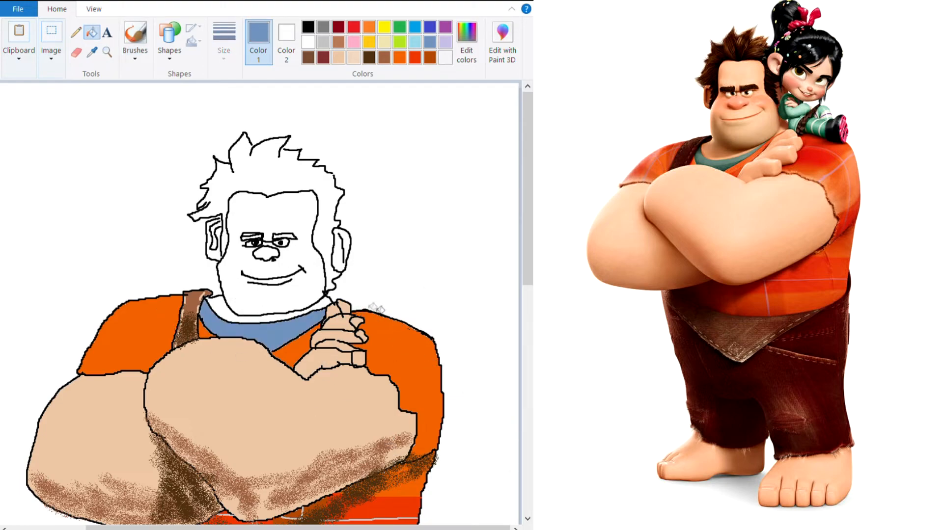
# - Outline the lower part of the sleeve on the suspender-strap side in red-orange and fill it with the same color
pyautogui.click(415, 58)
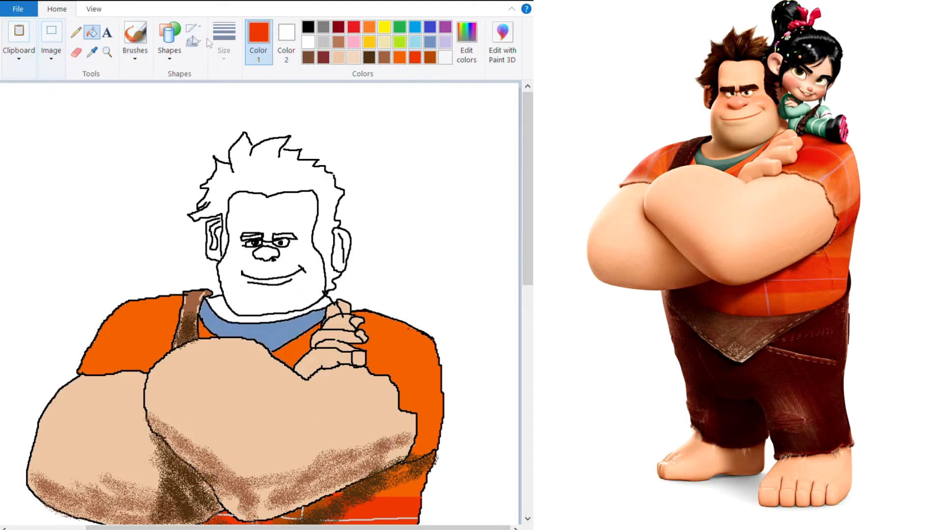
pyautogui.click(145, 39)
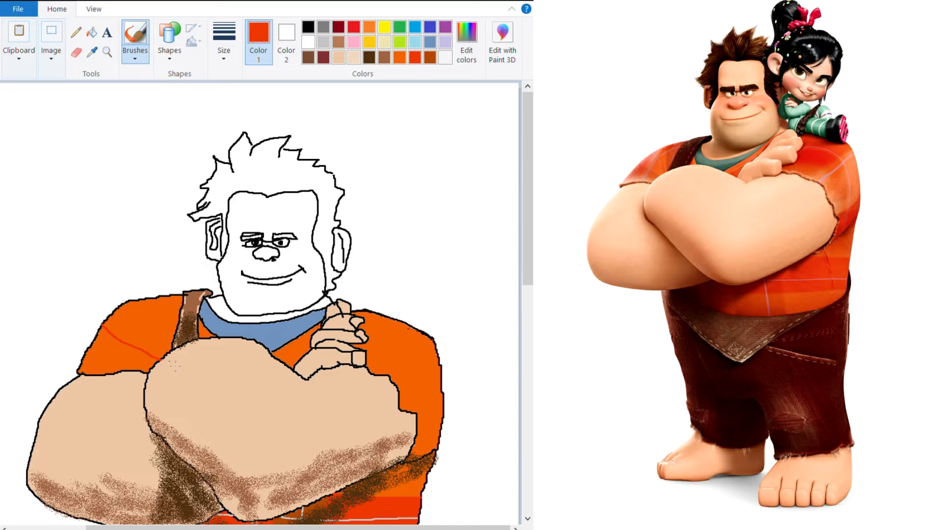
pyautogui.scroll(1, 317, 417)
pyautogui.scroll(-2, 318, 419)
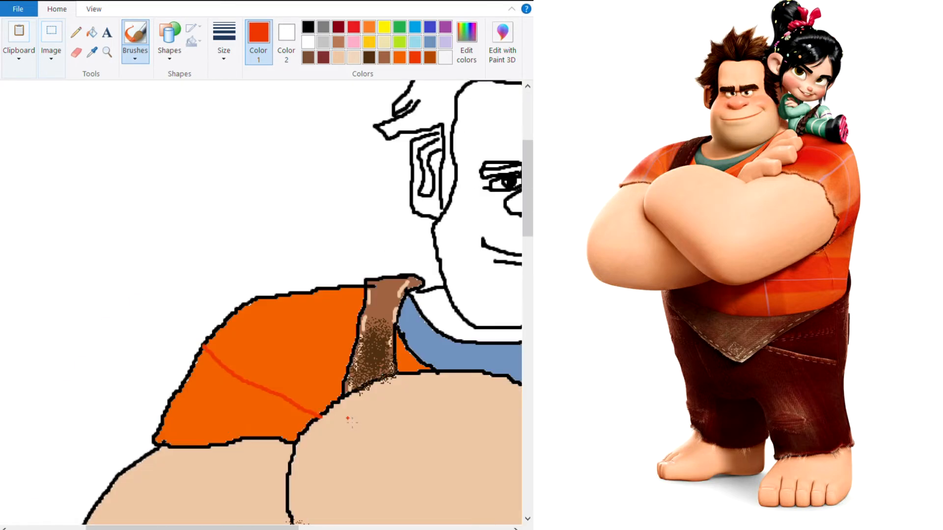
pyautogui.click(91, 33)
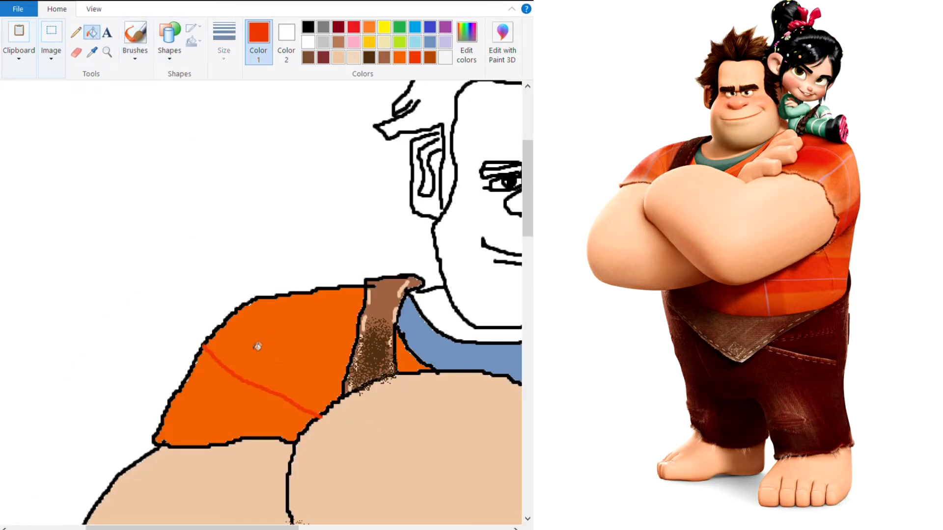
pyautogui.click(206, 400)
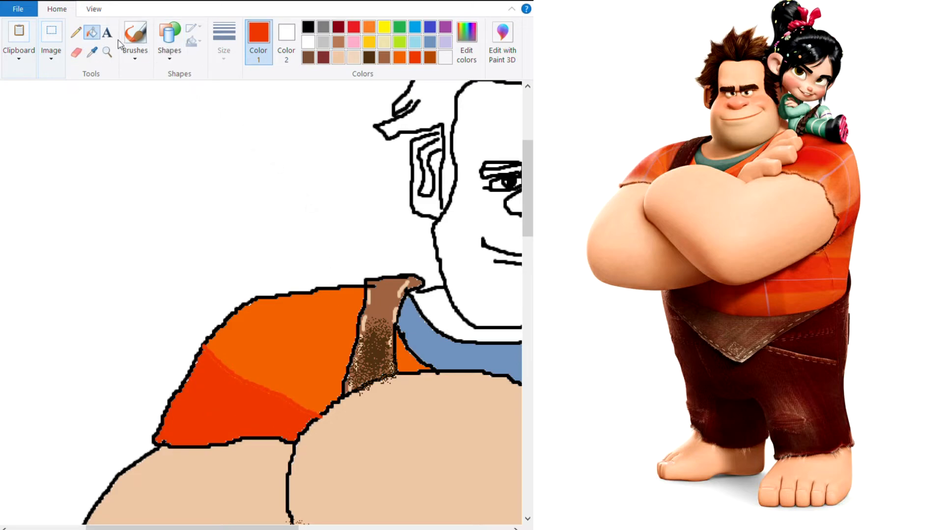
# - Mark off a band of the shirt right beside the suspender strap in red-orange and fill it
pyautogui.click(140, 46)
pyautogui.moveTo(322, 290); pyautogui.dragTo(345, 383)
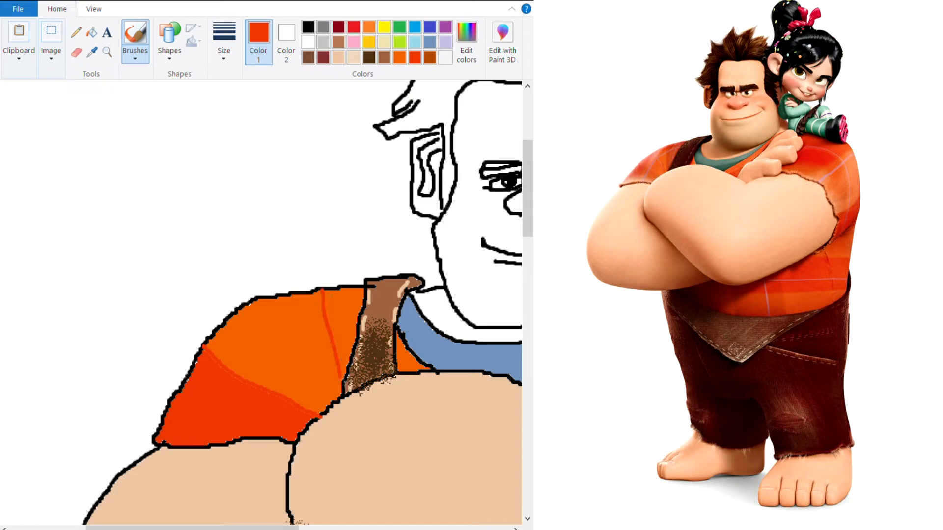
pyautogui.click(91, 32)
pyautogui.click(350, 302)
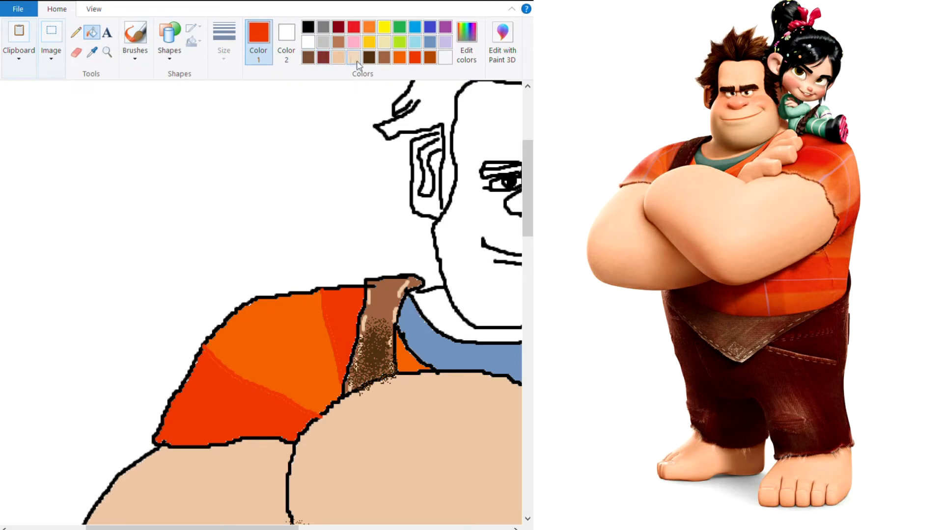
# - Paint a curved light gray plaid line from the suspender strap down to the hem of the sleeve
pyautogui.click(324, 42)
pyautogui.click(135, 34)
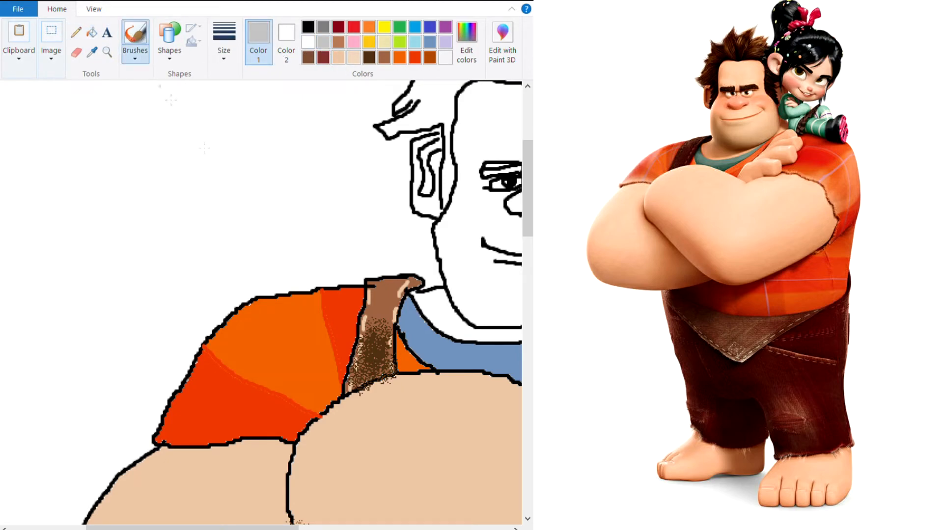
pyautogui.moveTo(359, 300)
pyautogui.mouseDown()
pyautogui.moveTo(296, 315)
pyautogui.moveTo(253, 363)
pyautogui.moveTo(231, 408)
pyautogui.mouseUp()
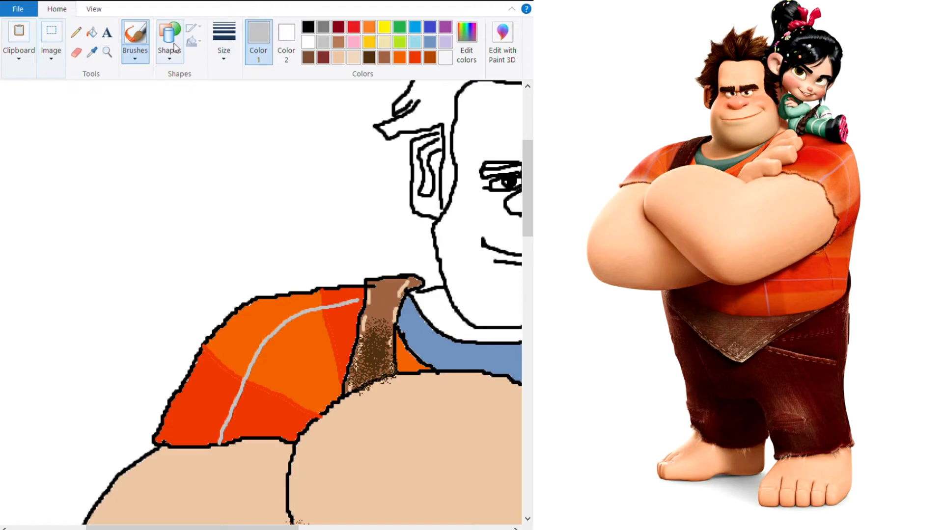
# - Add frayed highlights along the hems of both shirt sleeves with a textured brush in white
pyautogui.click(308, 42)
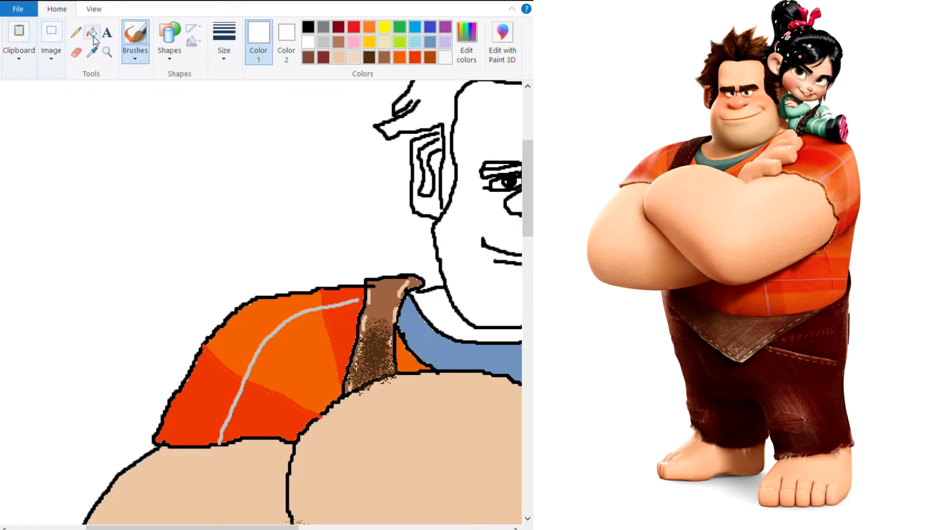
pyautogui.click(137, 58)
pyautogui.click(213, 80)
pyautogui.moveTo(158, 454); pyautogui.dragTo(284, 450)
pyautogui.moveTo(205, 445)
pyautogui.mouseDown()
pyautogui.moveTo(277, 431)
pyautogui.moveTo(164, 427)
pyautogui.mouseUp()
pyautogui.moveTo(235, 430); pyautogui.dragTo(282, 423)
pyautogui.moveTo(221, 415); pyautogui.dragTo(172, 408)
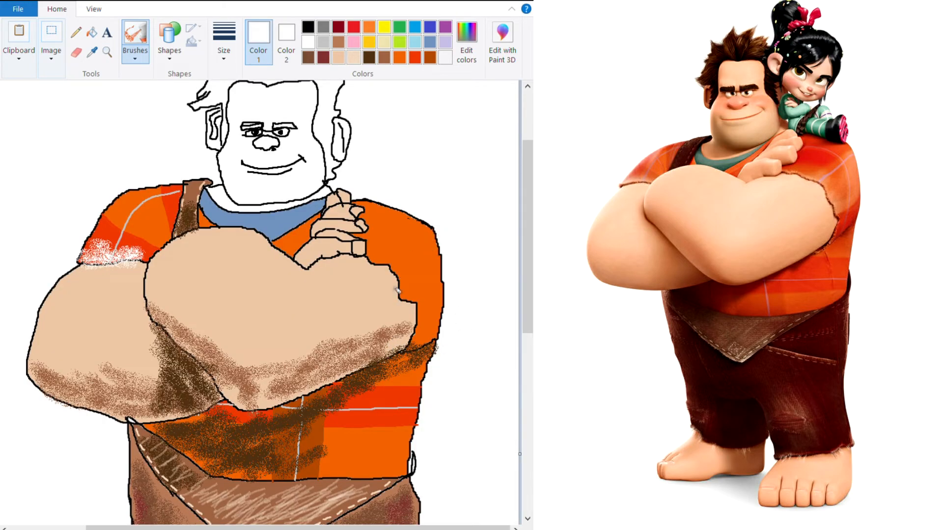
pyautogui.moveTo(401, 298)
pyautogui.mouseDown()
pyautogui.moveTo(437, 263)
pyautogui.moveTo(437, 289)
pyautogui.moveTo(446, 290)
pyautogui.moveTo(427, 324)
pyautogui.mouseUp()
pyautogui.moveTo(380, 253); pyautogui.dragTo(414, 301)
# - Mark off the upper part of the shoulder beside the raised hand in red-orange and fill it
pyautogui.click(135, 55)
pyautogui.click(134, 79)
pyautogui.click(415, 58)
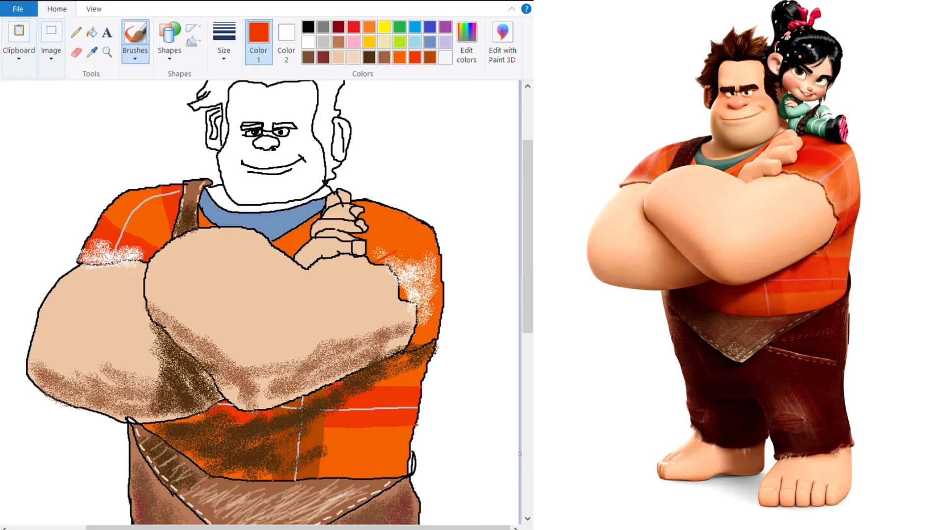
pyautogui.moveTo(397, 252); pyautogui.dragTo(409, 244)
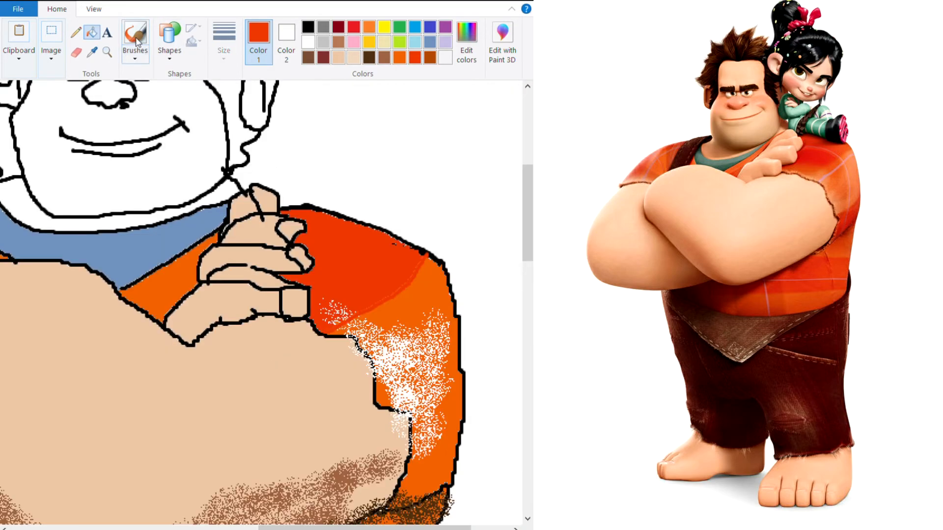
# - Draw a red-orange edge across the shirt beside the elbow and fill the area below it with red-orange
pyautogui.click(135, 37)
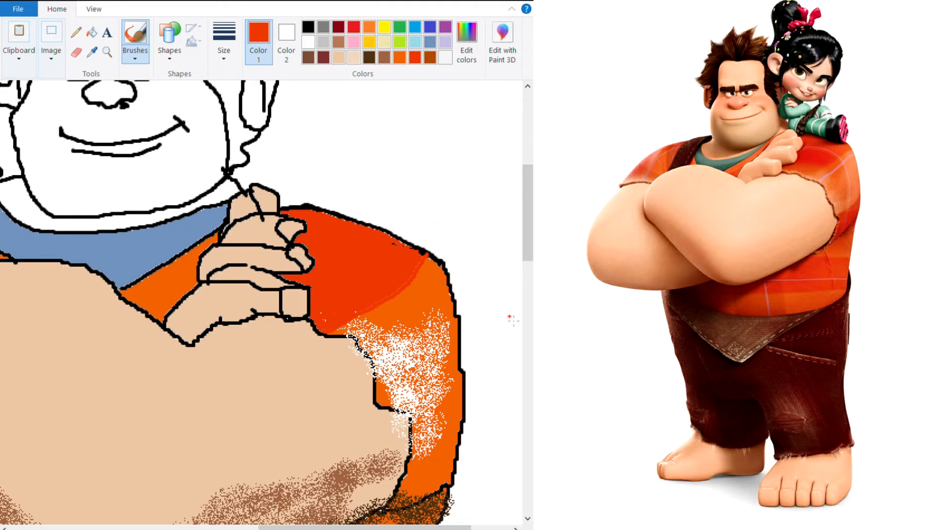
pyautogui.scroll(-2, 475, 358)
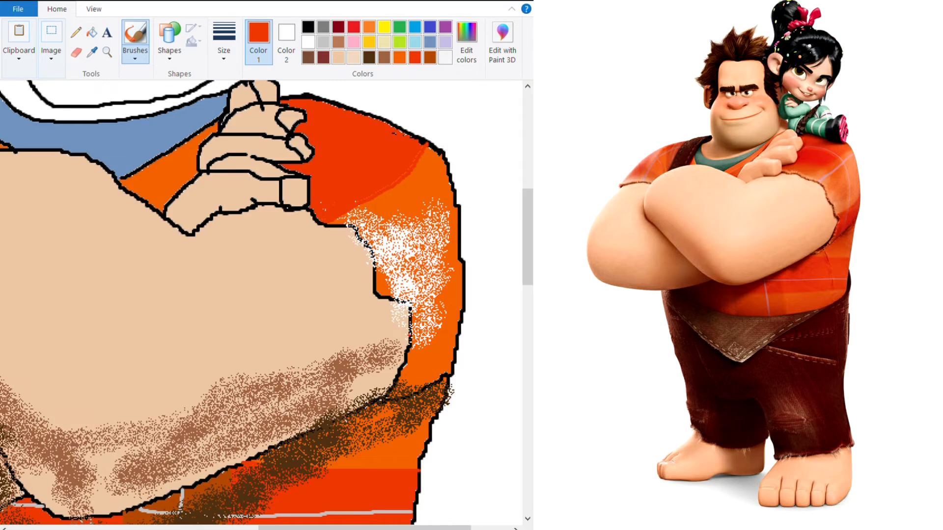
pyautogui.moveTo(411, 336); pyautogui.dragTo(442, 326)
pyautogui.click(92, 32)
pyautogui.click(427, 349)
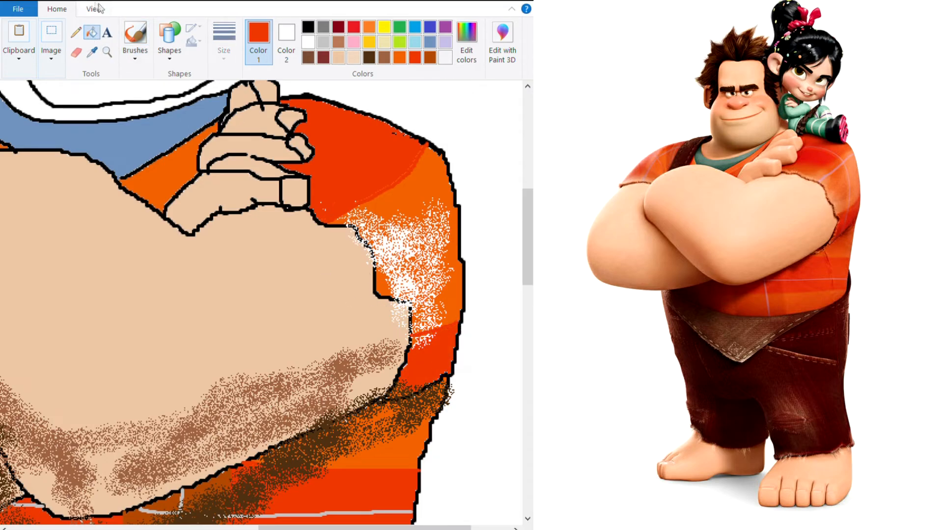
# - Paint light gray plaid lines across the shoulder beside the raised hand and over the frayed sleeve edge
pyautogui.click(134, 37)
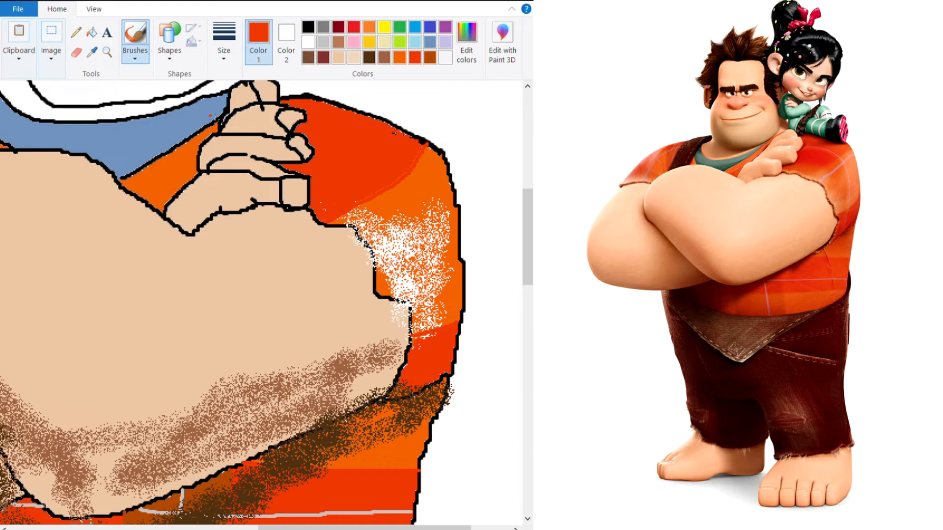
pyautogui.click(323, 42)
pyautogui.moveTo(376, 263); pyautogui.dragTo(442, 179)
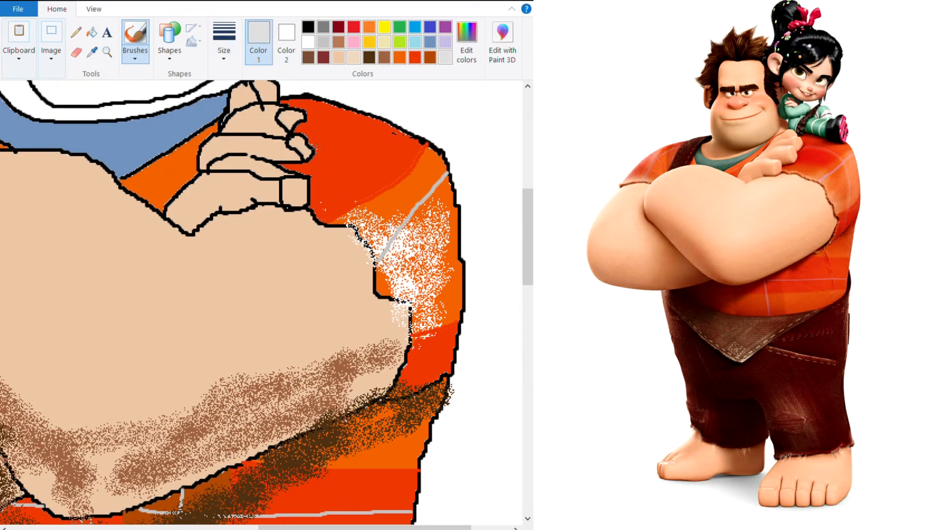
pyautogui.moveTo(317, 145)
pyautogui.mouseDown()
pyautogui.moveTo(371, 156)
pyautogui.moveTo(407, 174)
pyautogui.mouseUp()
# - Fill Ralph's neck and face with the light tan skin color
pyautogui.scroll(-2, 301, 334)
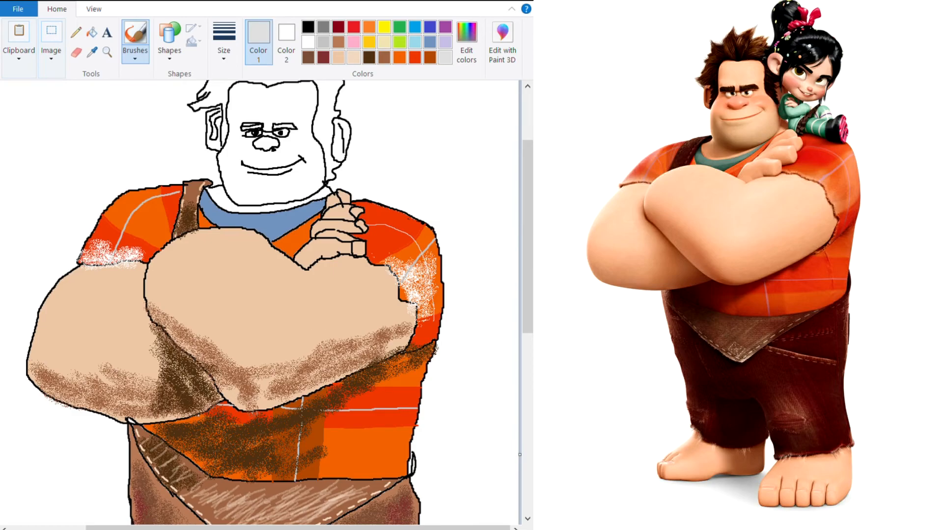
pyautogui.scroll(-1, 400, 355)
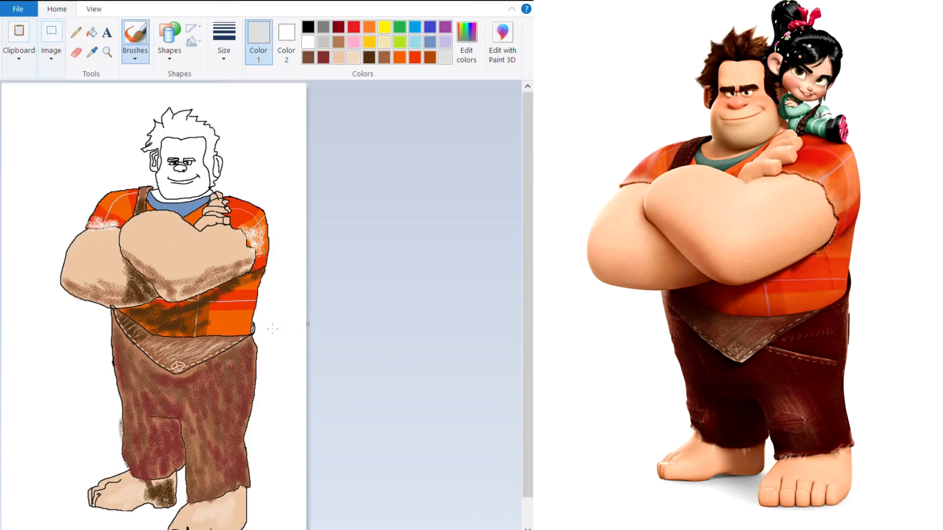
pyautogui.scroll(1, 284, 343)
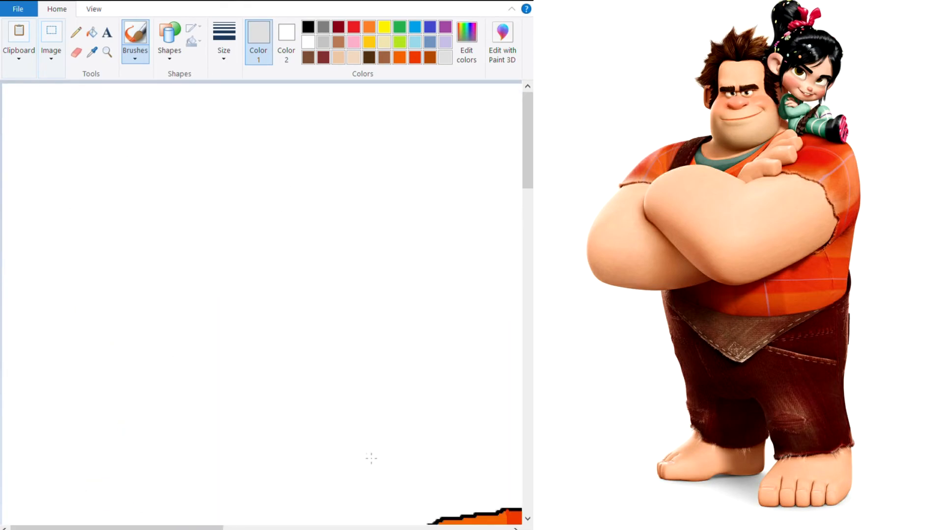
pyautogui.moveTo(240, 527); pyautogui.dragTo(316, 522)
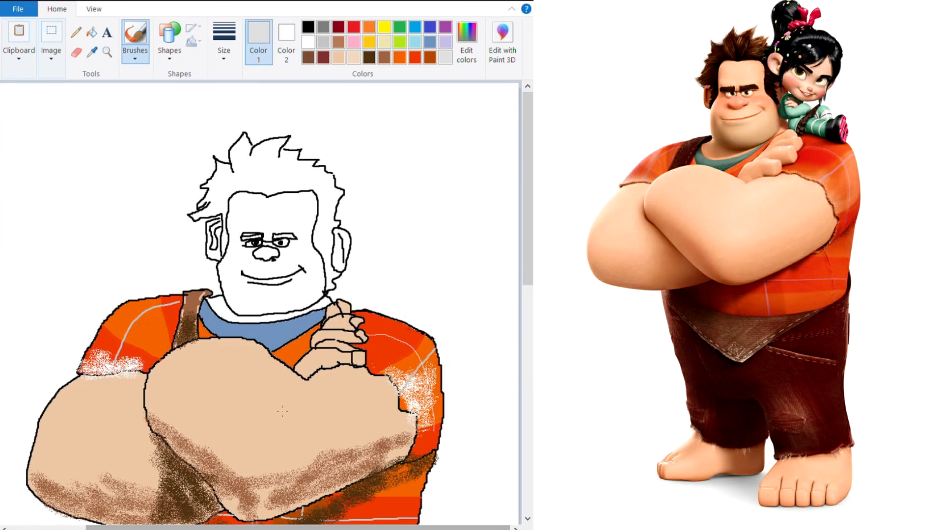
pyautogui.scroll(1, 317, 522)
pyautogui.moveTo(293, 527); pyautogui.dragTo(351, 527)
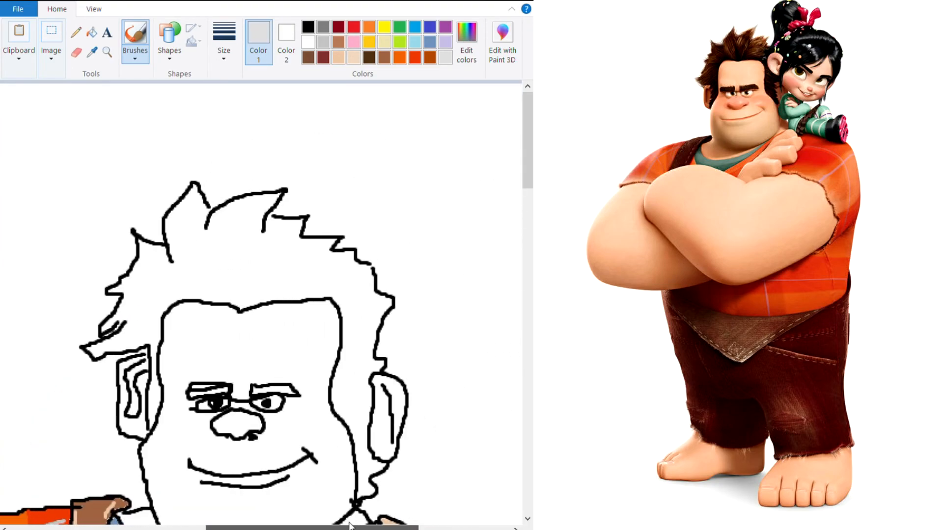
pyautogui.moveTo(527, 156); pyautogui.dragTo(528, 176)
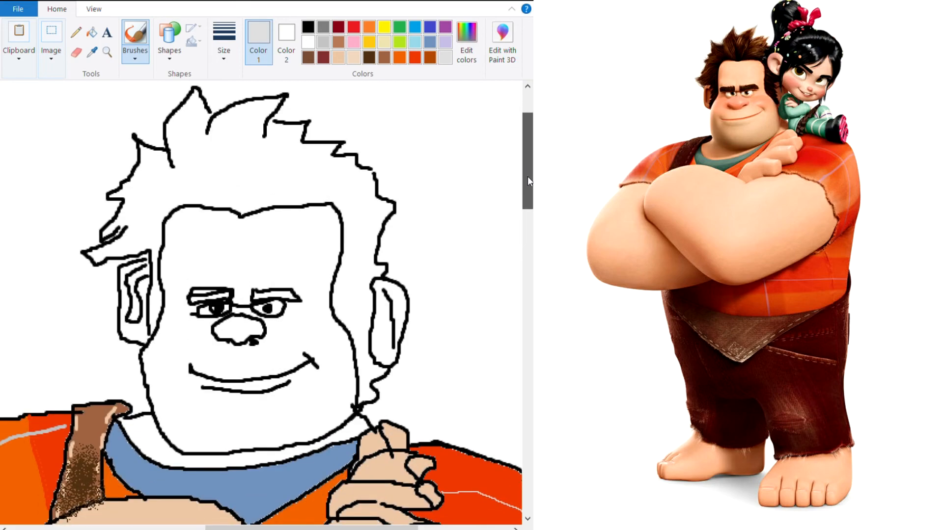
pyautogui.click(339, 57)
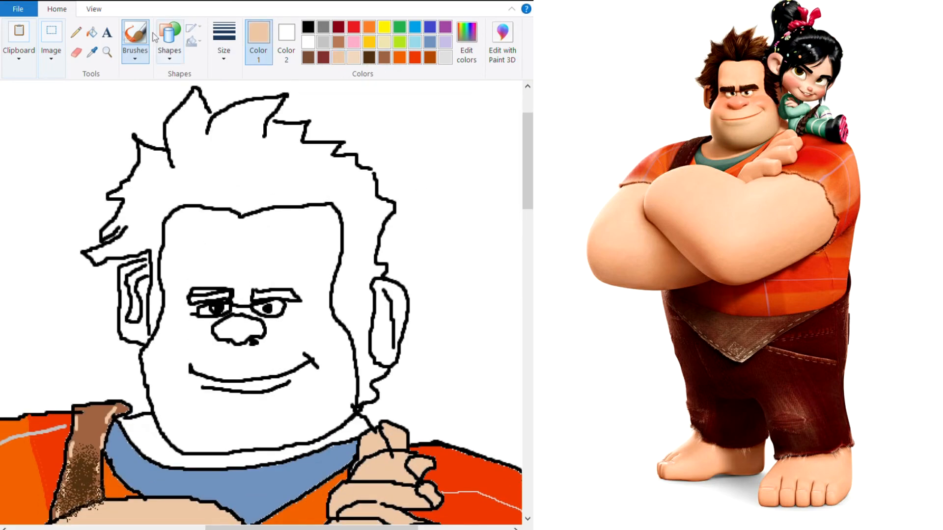
pyautogui.click(92, 33)
pyautogui.click(247, 463)
pyautogui.click(253, 437)
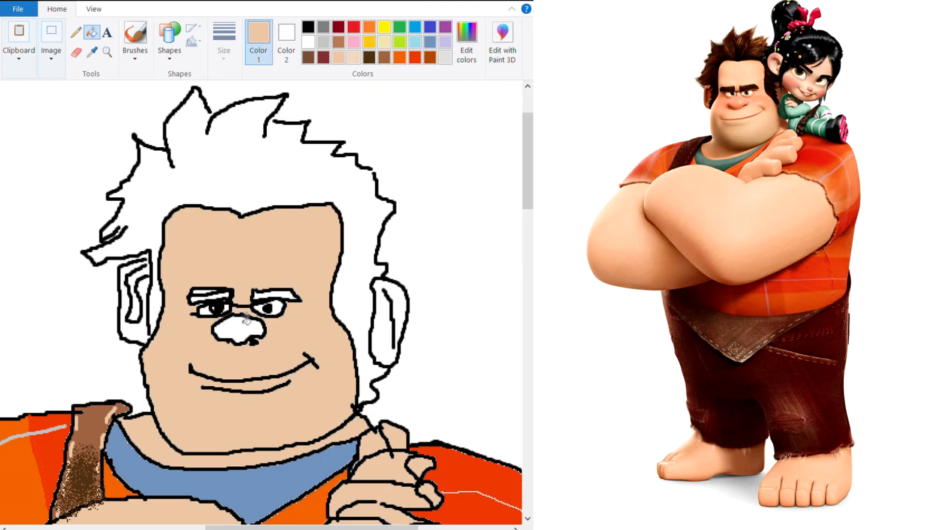
# - Fill Ralph's nose and ears with the same light tan skin color
pyautogui.click(246, 337)
pyautogui.click(393, 329)
pyautogui.hotkey('ctrl', 'z')
pyautogui.click(398, 323)
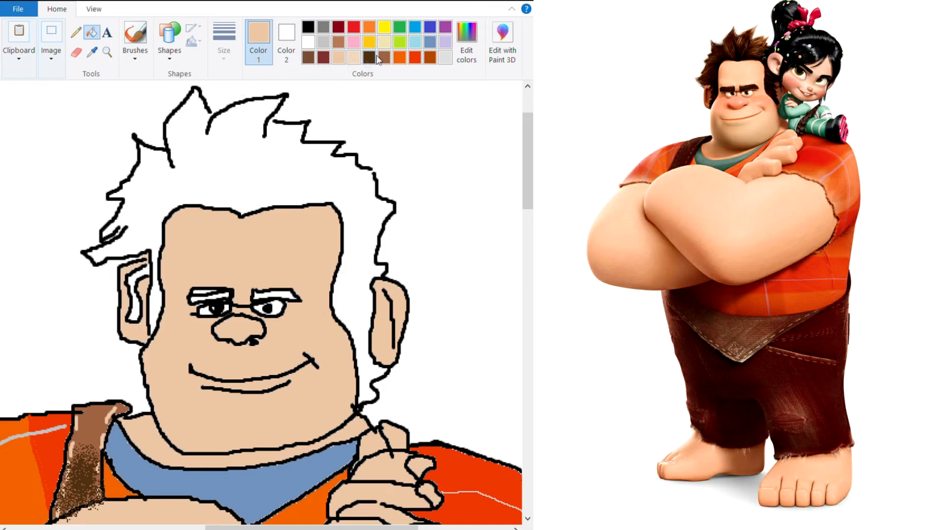
# - Paint both eyebrows dark brown with a resized brush and fill the hair with the same dark brown
pyautogui.click(323, 58)
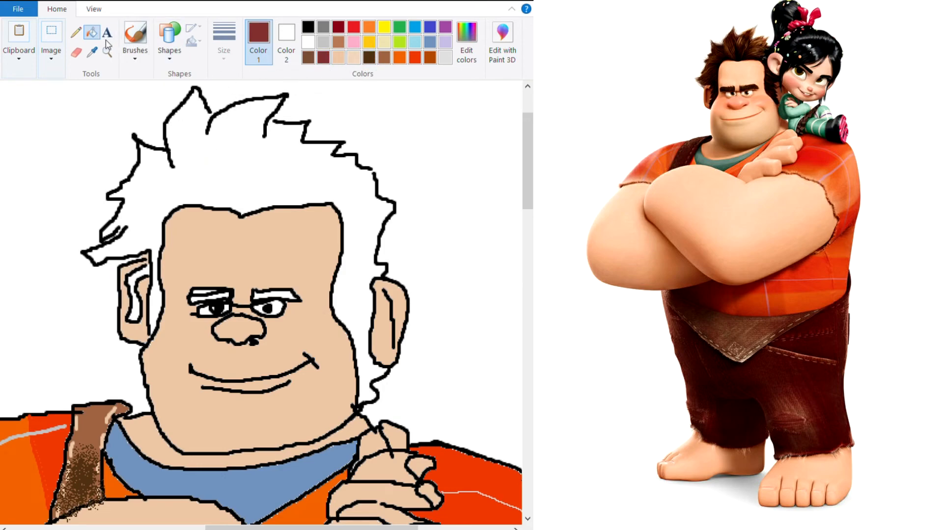
pyautogui.click(135, 39)
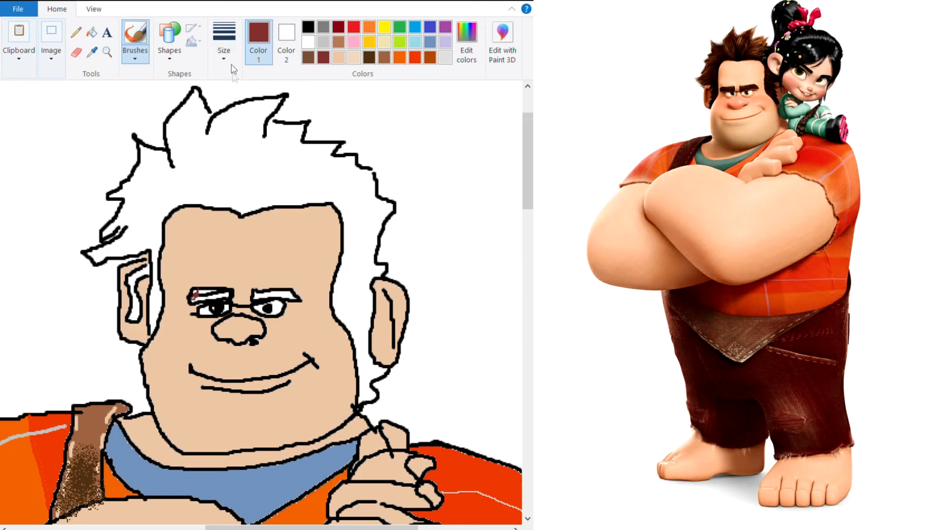
pyautogui.click(237, 125)
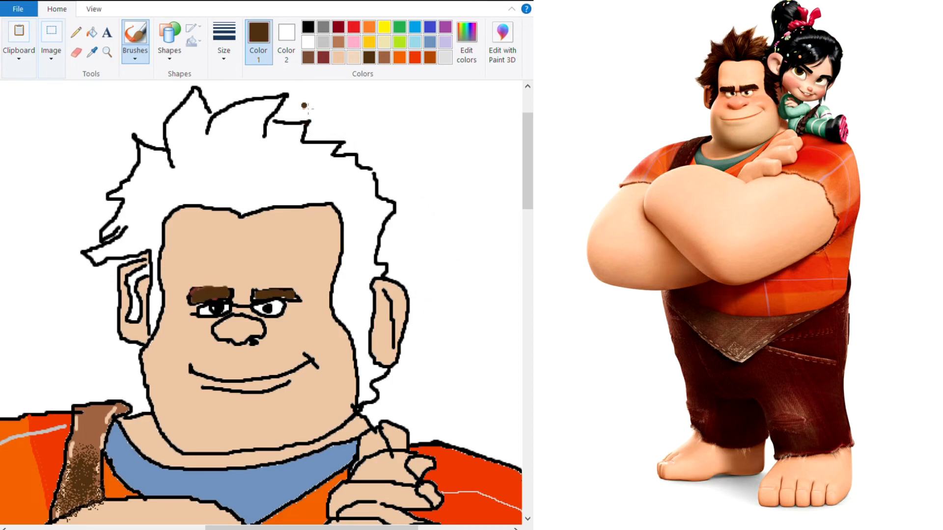
pyautogui.click(92, 33)
pyautogui.click(265, 157)
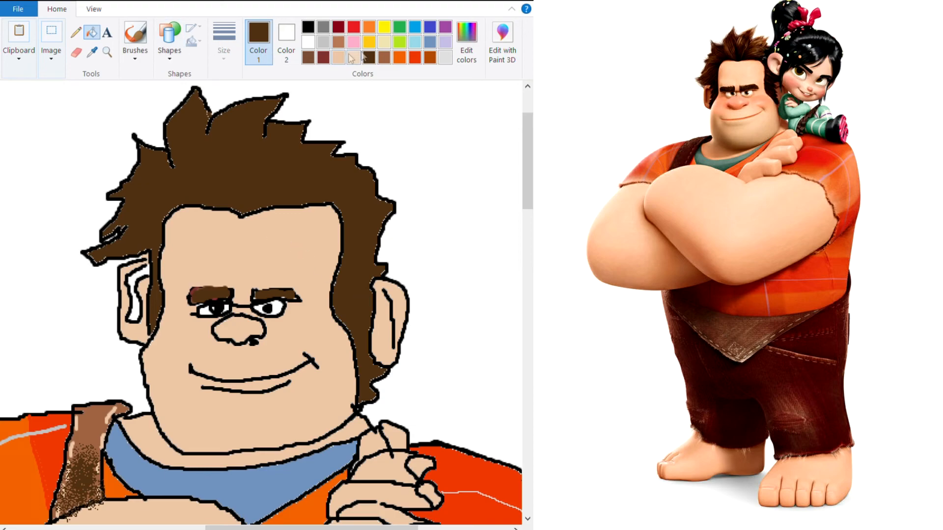
# - Texture the upper and ear-side hair and shade the inner ears with a textured brush in dark red
pyautogui.click(324, 61)
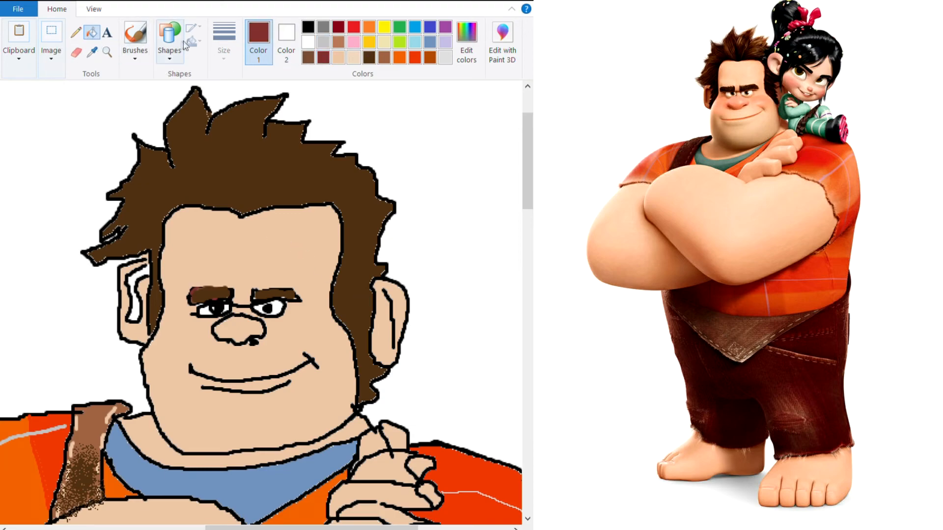
pyautogui.click(135, 37)
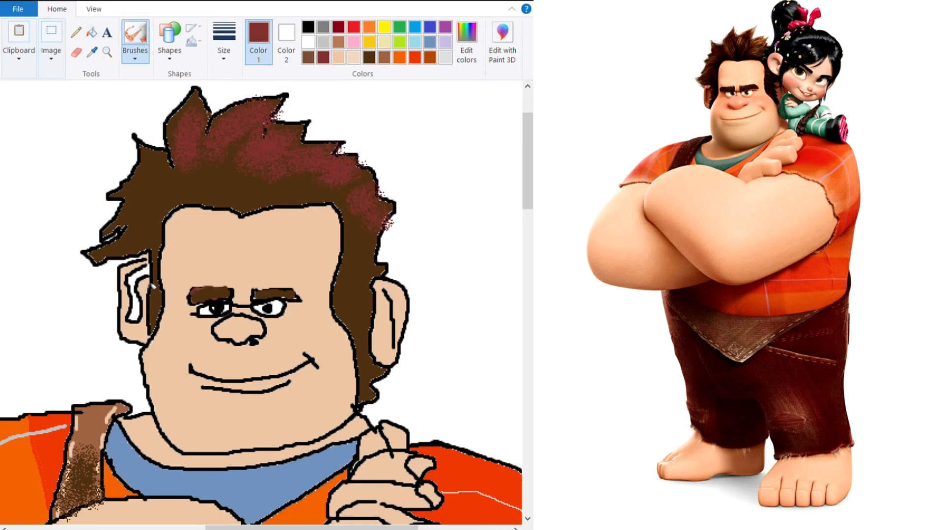
pyautogui.moveTo(140, 286); pyautogui.dragTo(148, 317)
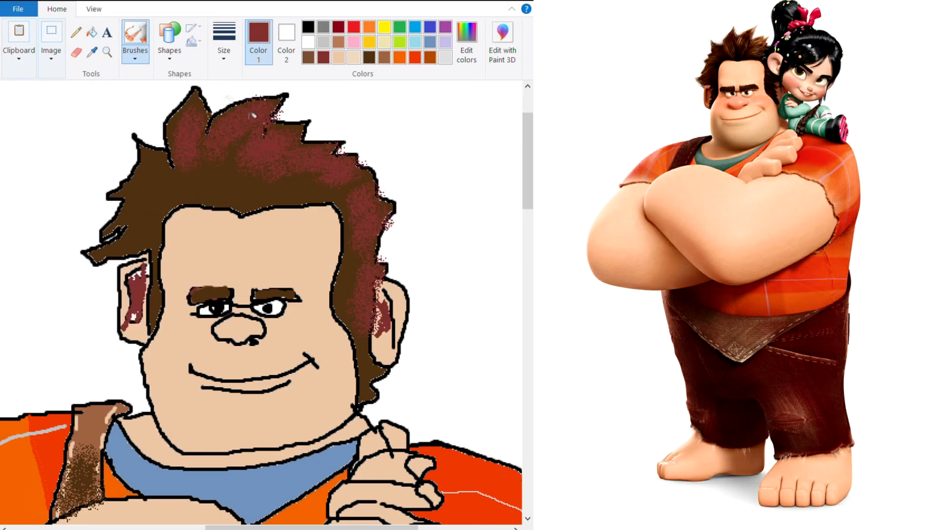
# - Add blush to both of Ralph's cheeks with a textured brush in a custom coral red
pyautogui.click(352, 27)
pyautogui.click(339, 58)
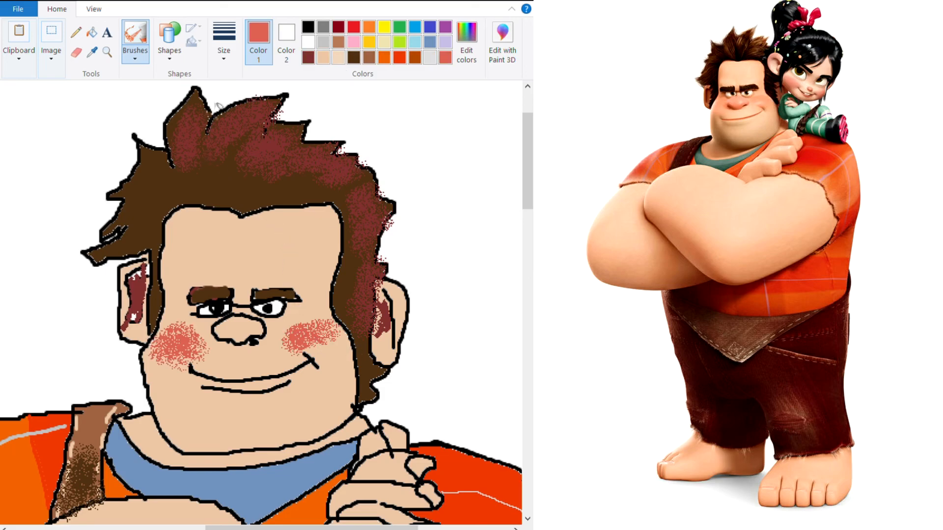
# - Paint an orange-red lip line along Ralph's smile, just beneath the black mouth line, with a smooth brush
pyautogui.click(132, 60)
pyautogui.click(141, 77)
pyautogui.moveTo(193, 372); pyautogui.dragTo(267, 381)
pyautogui.hotkey('ctrl', 'z')
pyautogui.click(399, 58)
pyautogui.moveTo(192, 377); pyautogui.dragTo(310, 364)
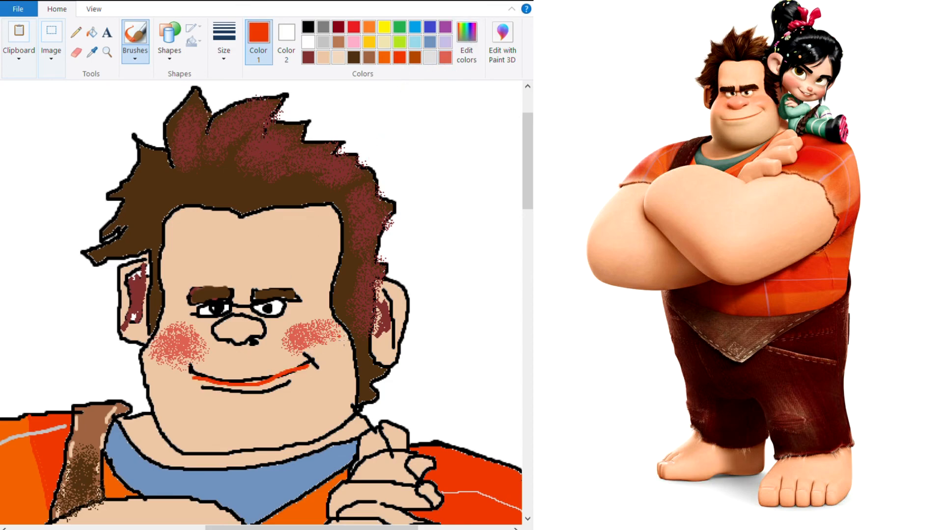
# - Outline a large rounded black shape from Ralph's trousers to the canvas's left edge, with a smaller curve beneath it
pyautogui.scroll(-3, 341, 341)
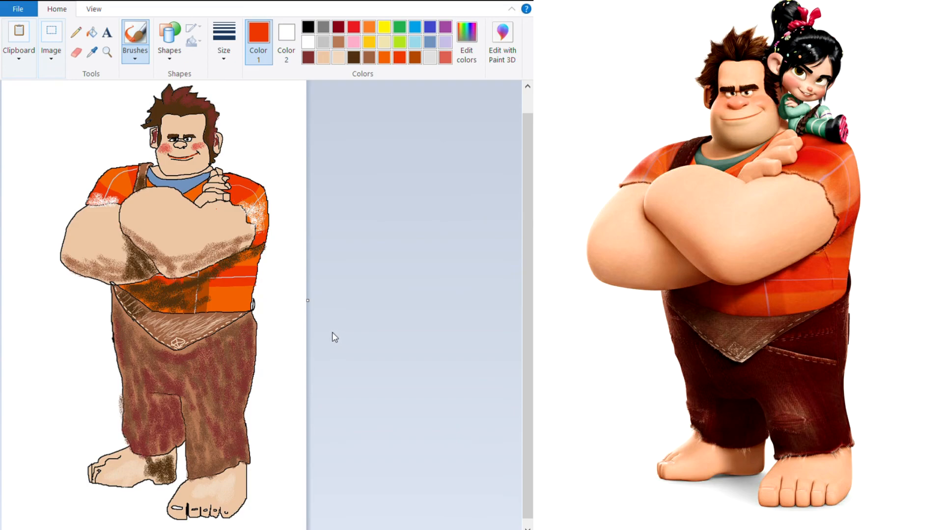
pyautogui.scroll(-1, 332, 337)
pyautogui.scroll(1, 330, 336)
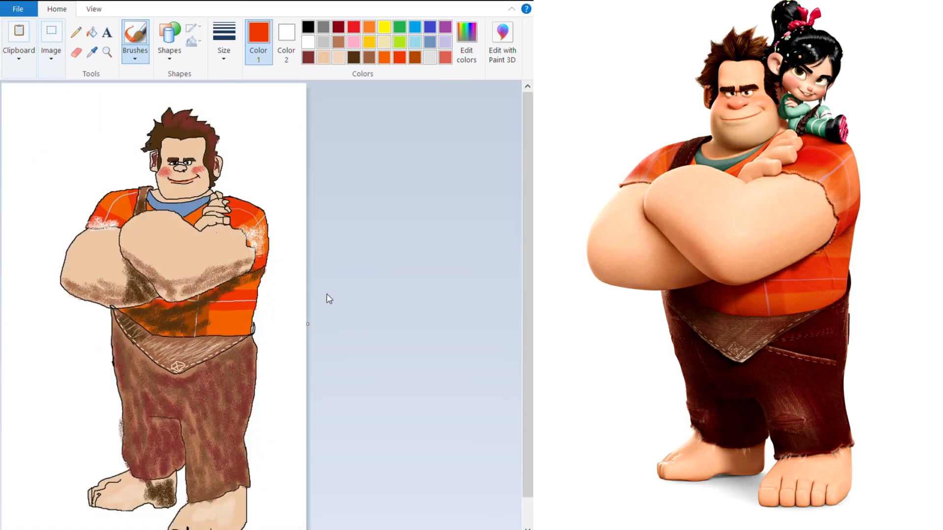
pyautogui.scroll(-1, 326, 301)
pyautogui.scroll(1, 326, 301)
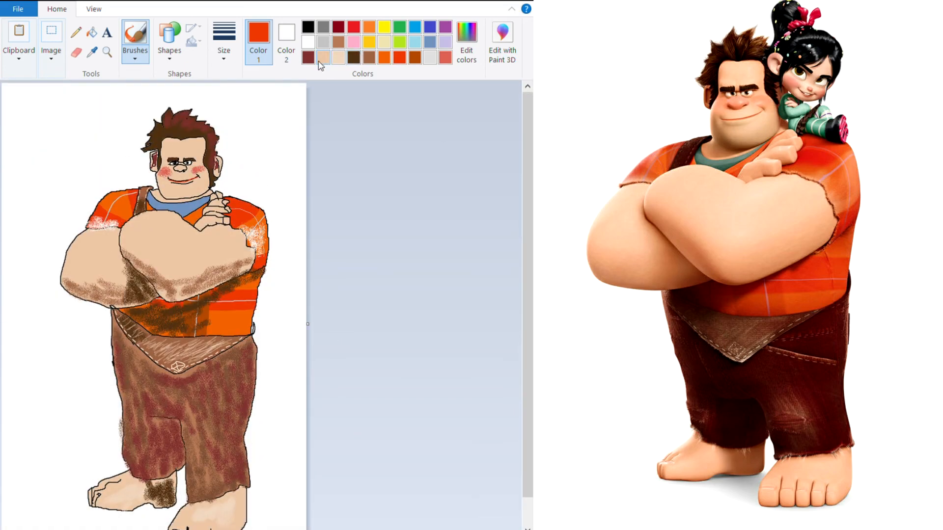
pyautogui.click(309, 29)
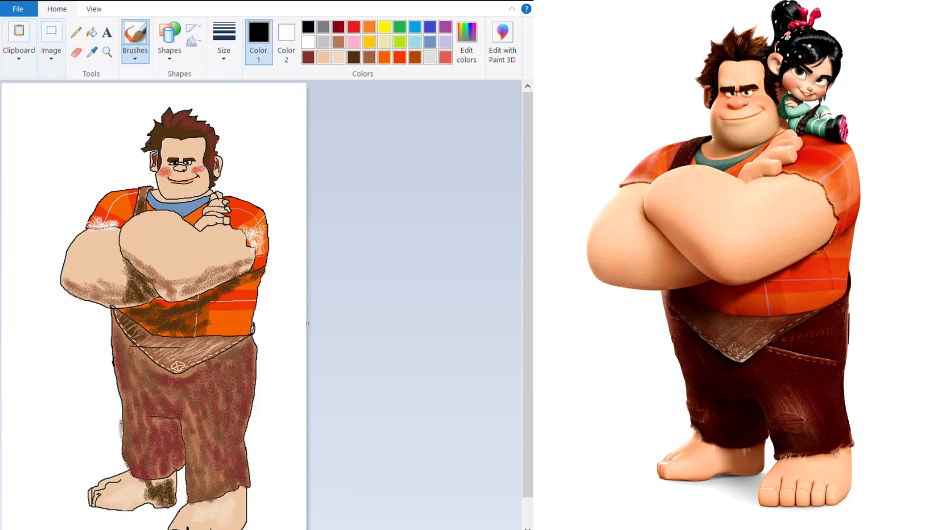
pyautogui.moveTo(23, 352); pyautogui.dragTo(7, 379)
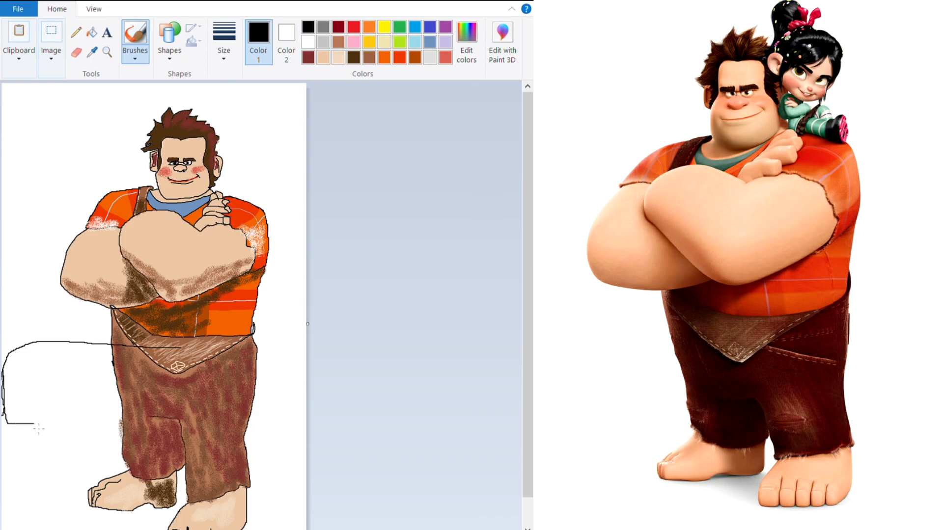
pyautogui.moveTo(100, 426); pyautogui.dragTo(196, 414)
pyautogui.moveTo(117, 415)
pyautogui.mouseDown()
pyautogui.moveTo(134, 439)
pyautogui.moveTo(169, 449)
pyautogui.mouseUp()
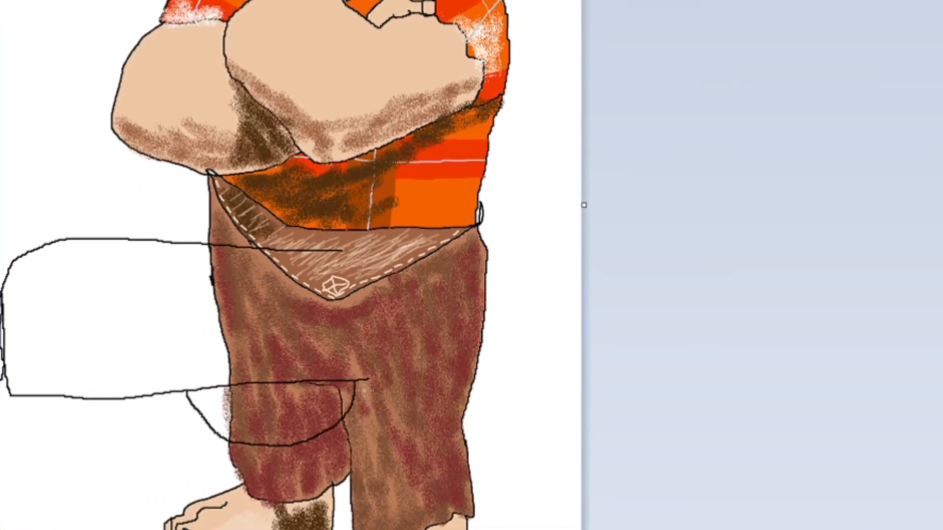